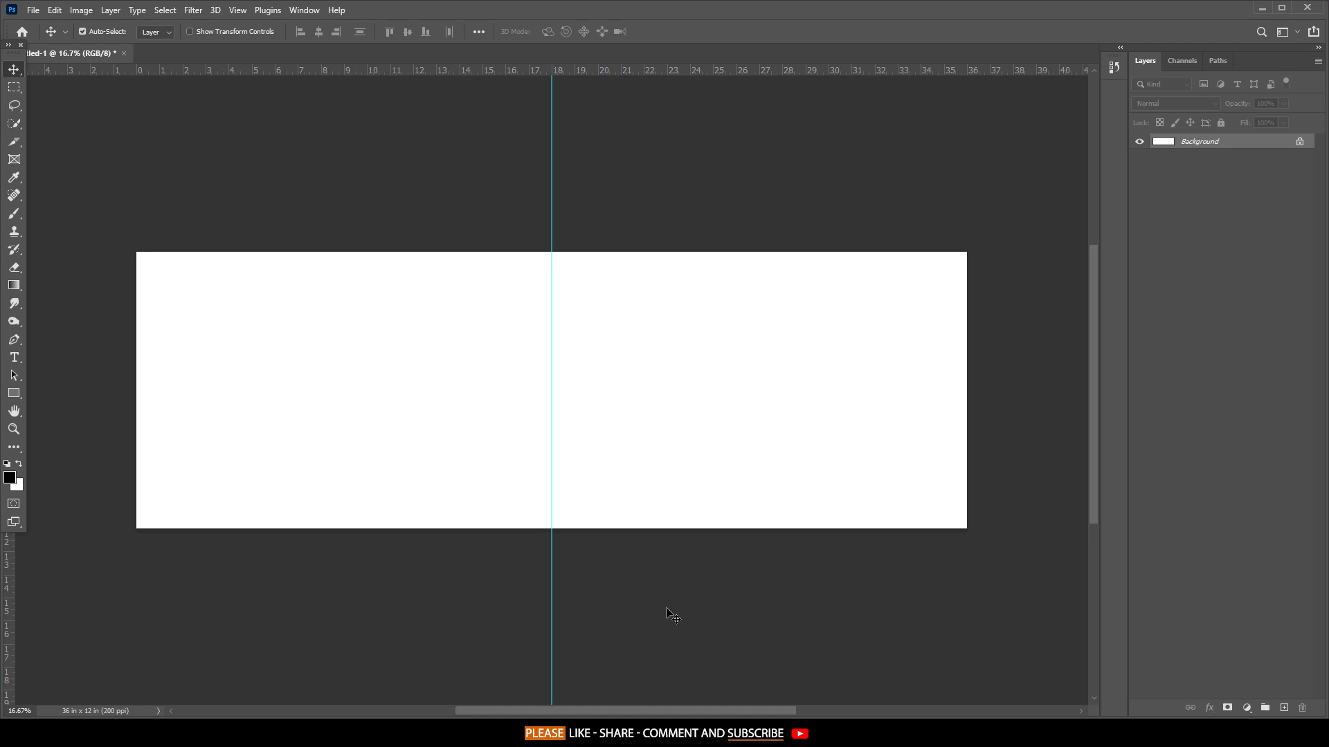
Add a near-black solid color fill layer with the hex value 0c0c0c over the white background.
left_click(1247, 708)
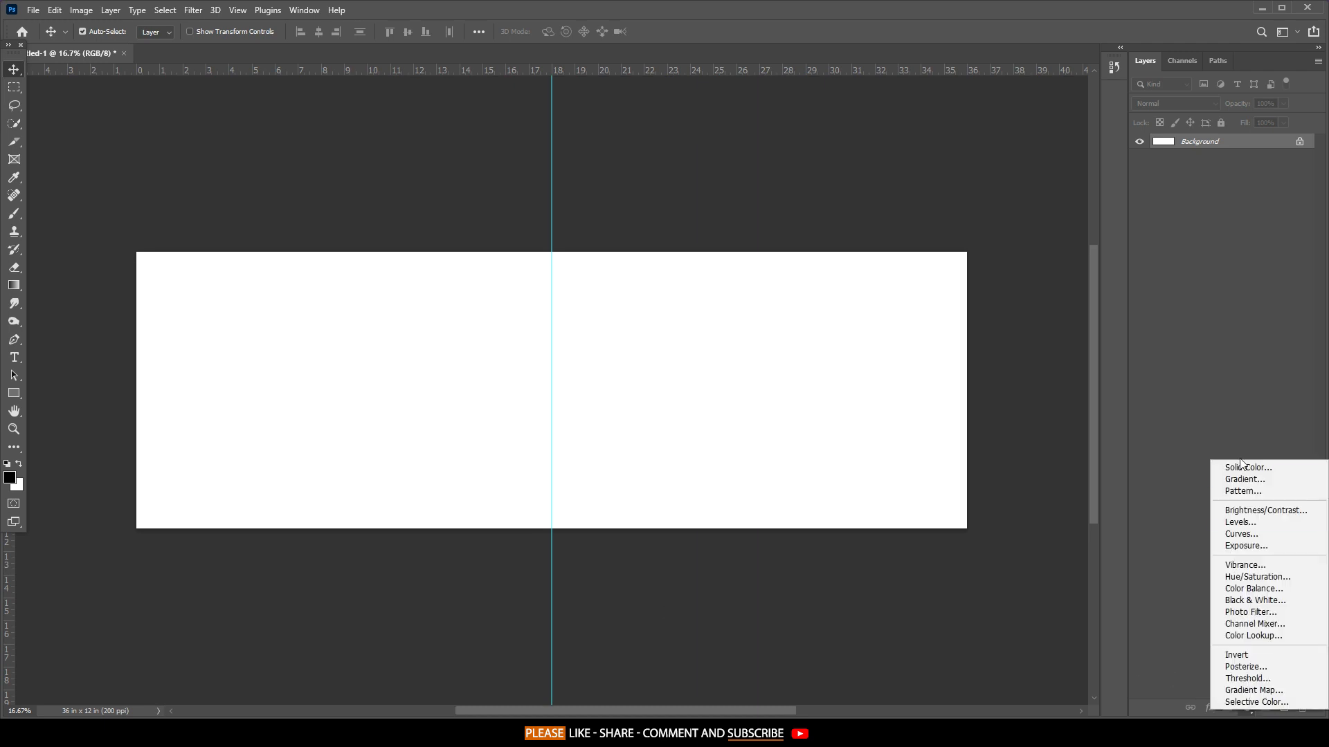
left_click(1239, 465)
left_click_drag(822, 236, 696, 312)
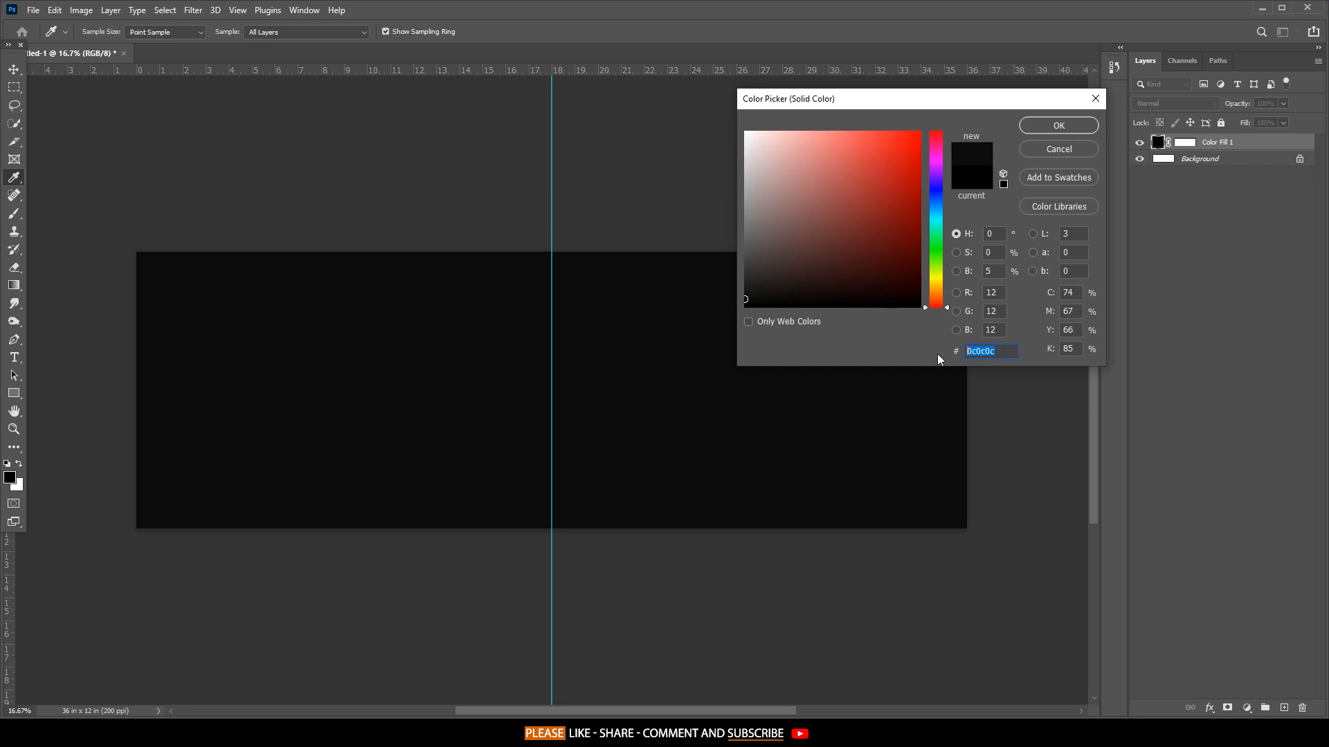
left_click(1047, 126)
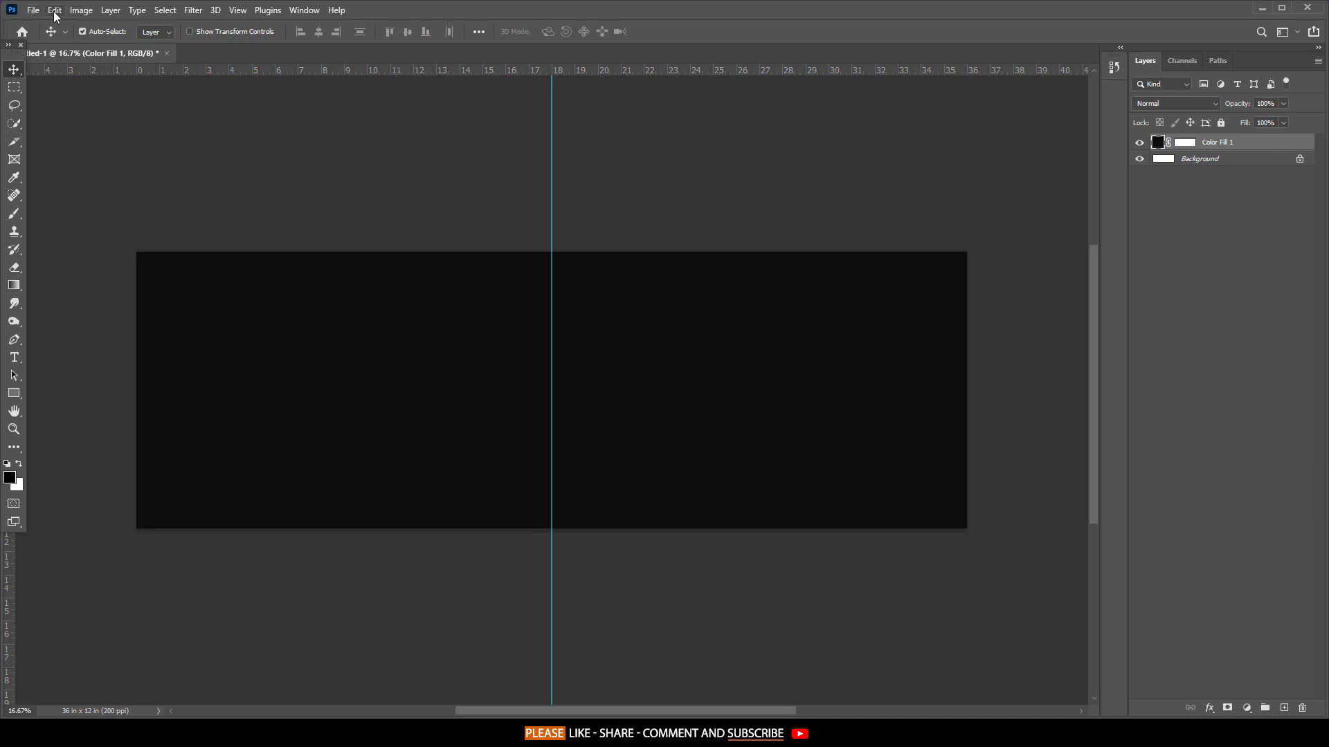
Open IMG_7851 copy.png and night.png from the New Album Dm folder and copy the night.png portrait into the black album sheet.
left_click(360, 733)
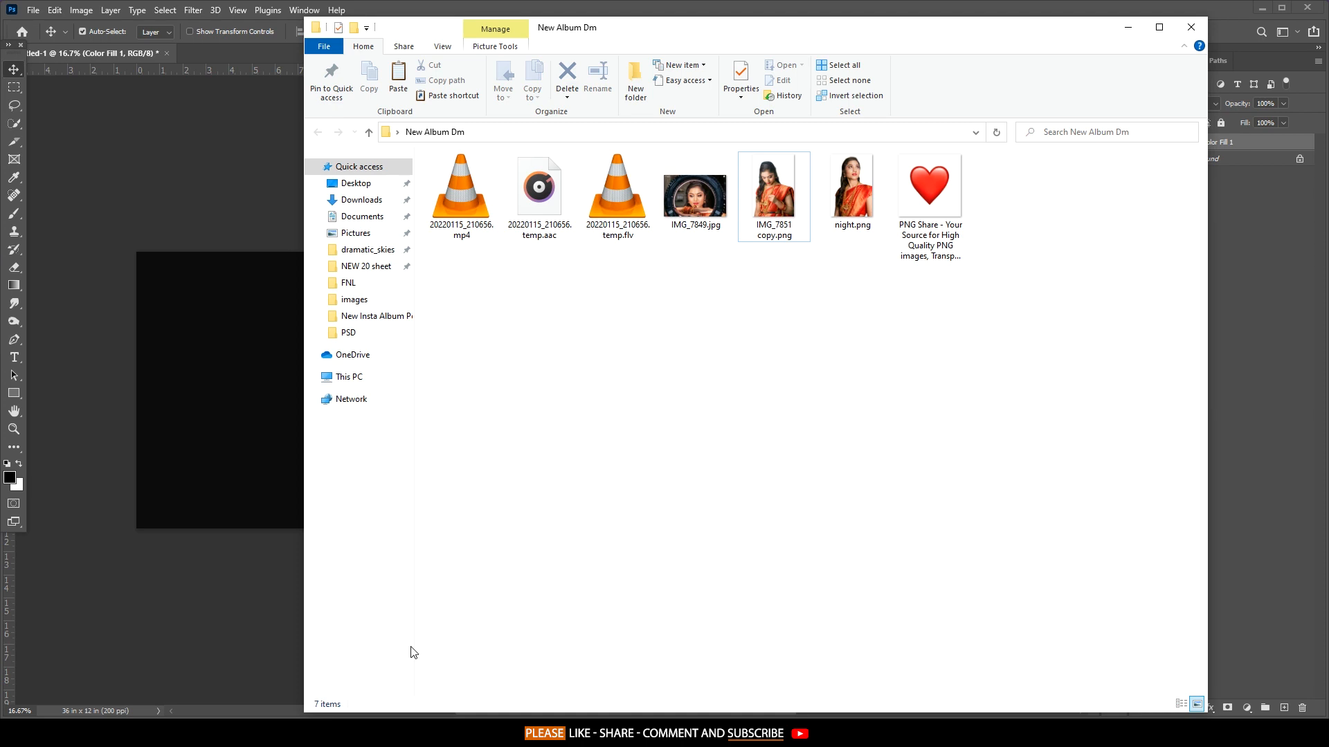
left_click_drag(844, 31, 940, 321)
left_click_drag(948, 568, 476, 44)
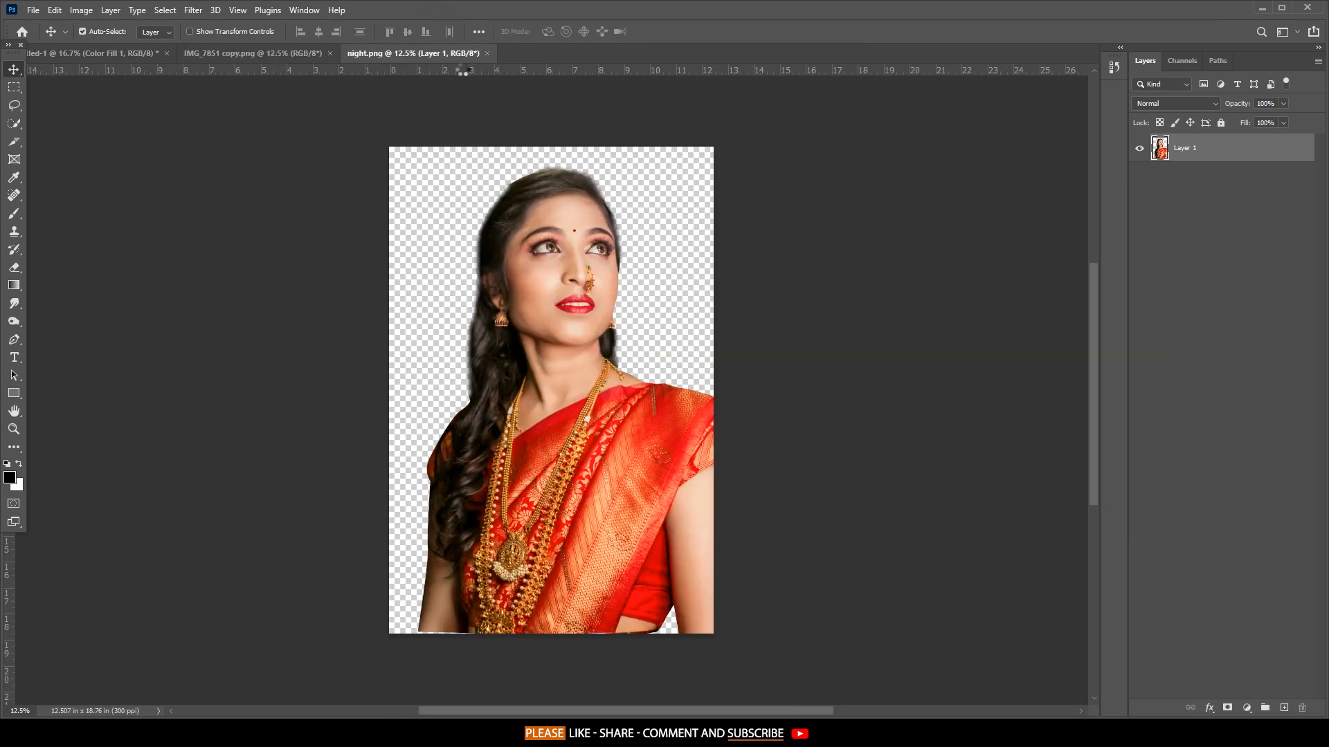
left_click_drag(554, 217, 433, 448)
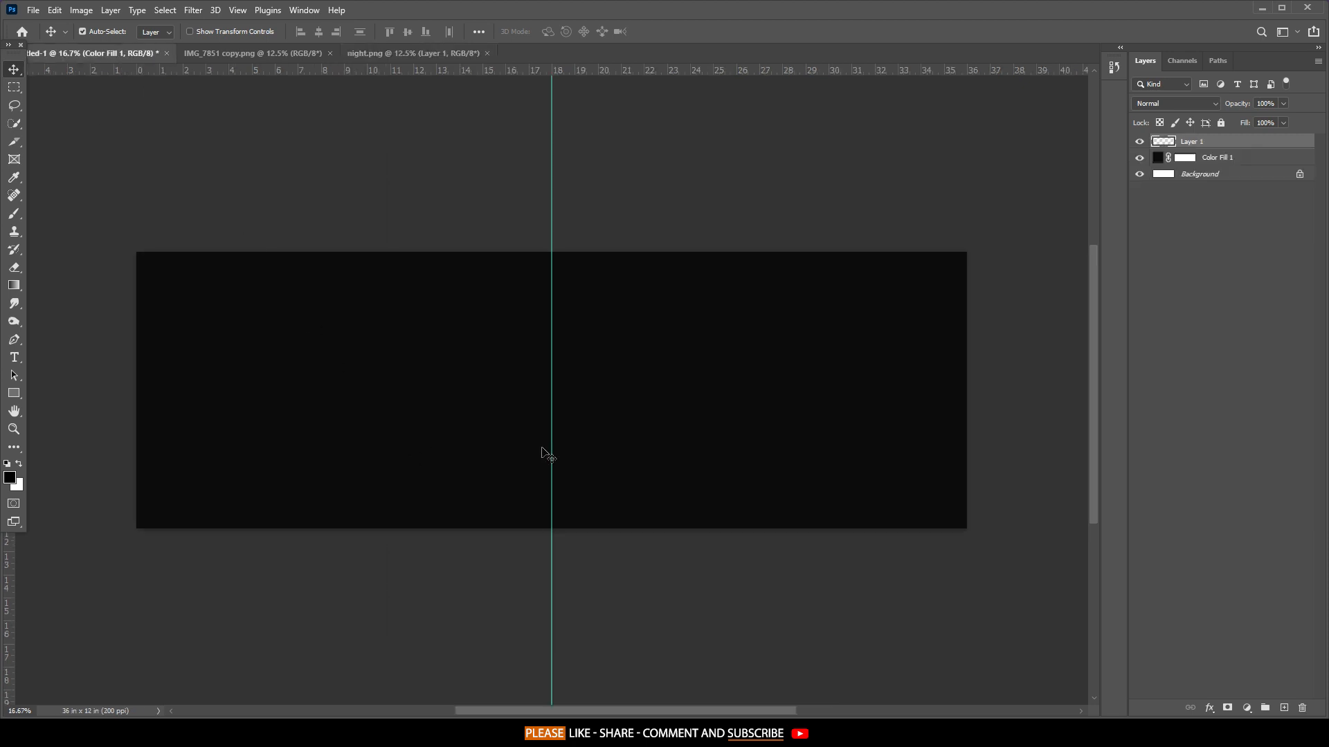
left_click_drag(542, 452, 541, 451)
Scale the large portrait to about 94% and position it in the sheet's left half with the head near the upper edge.
key("ctrl+t")
left_click_drag(444, 379, 405, 373)
left_click_drag(547, 191, 563, 265)
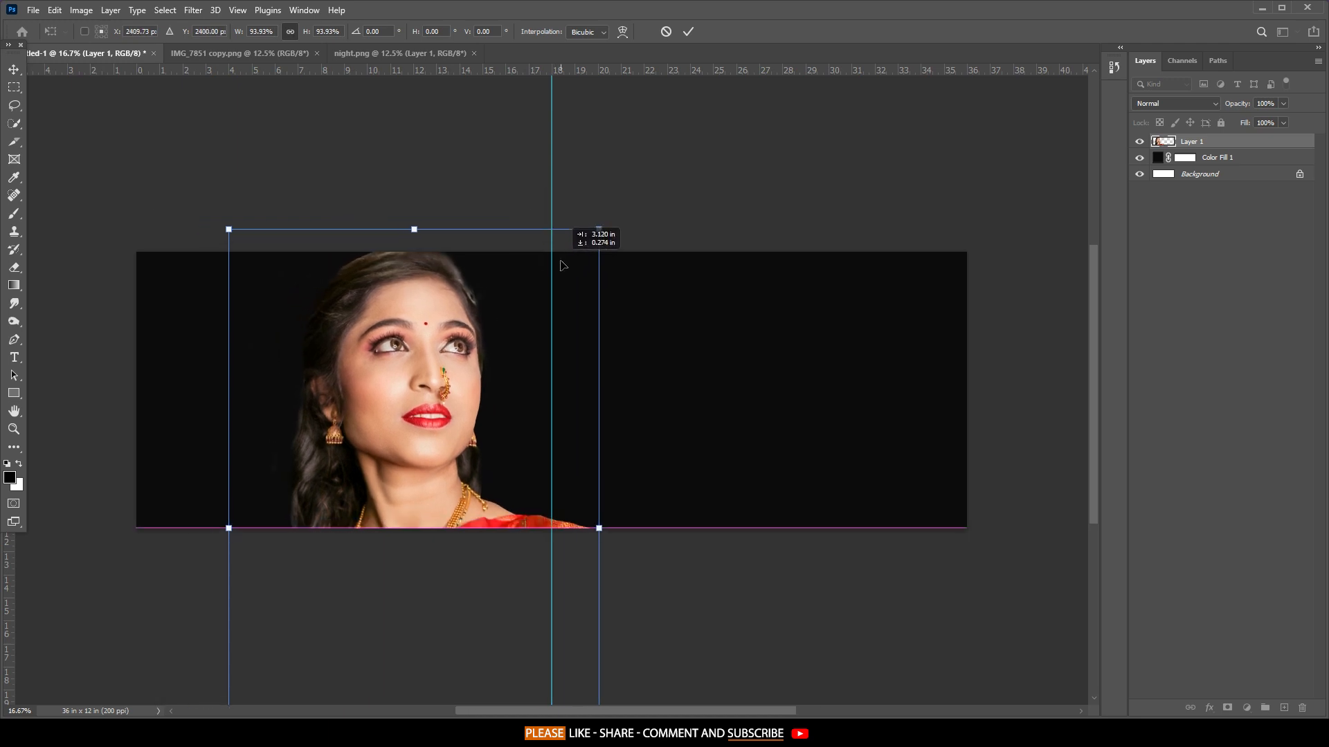
left_click_drag(422, 226, 422, 229)
left_click(685, 33)
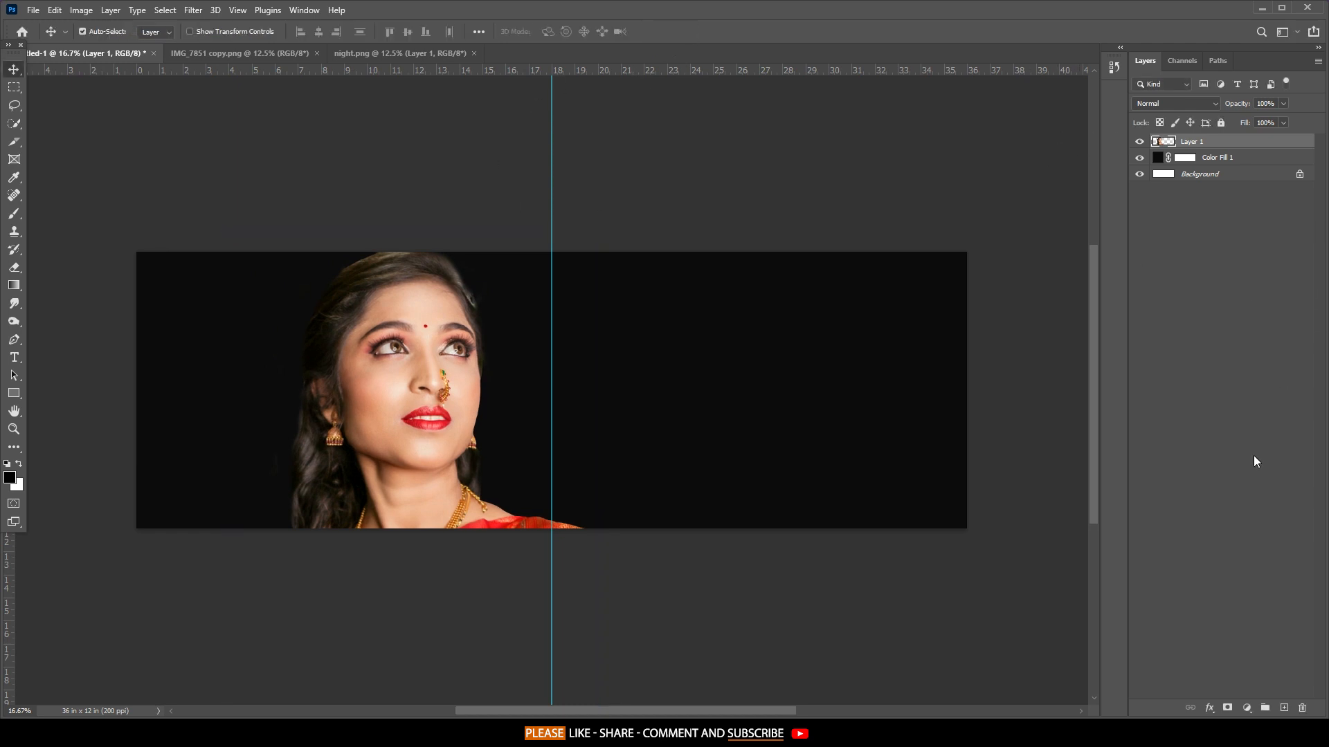
Add a Curves adjustment clipped to the large portrait, lowering the white point and setting the midpoint to input 160, output 92.
left_click(1250, 711)
left_click(1246, 531)
left_click(839, 395)
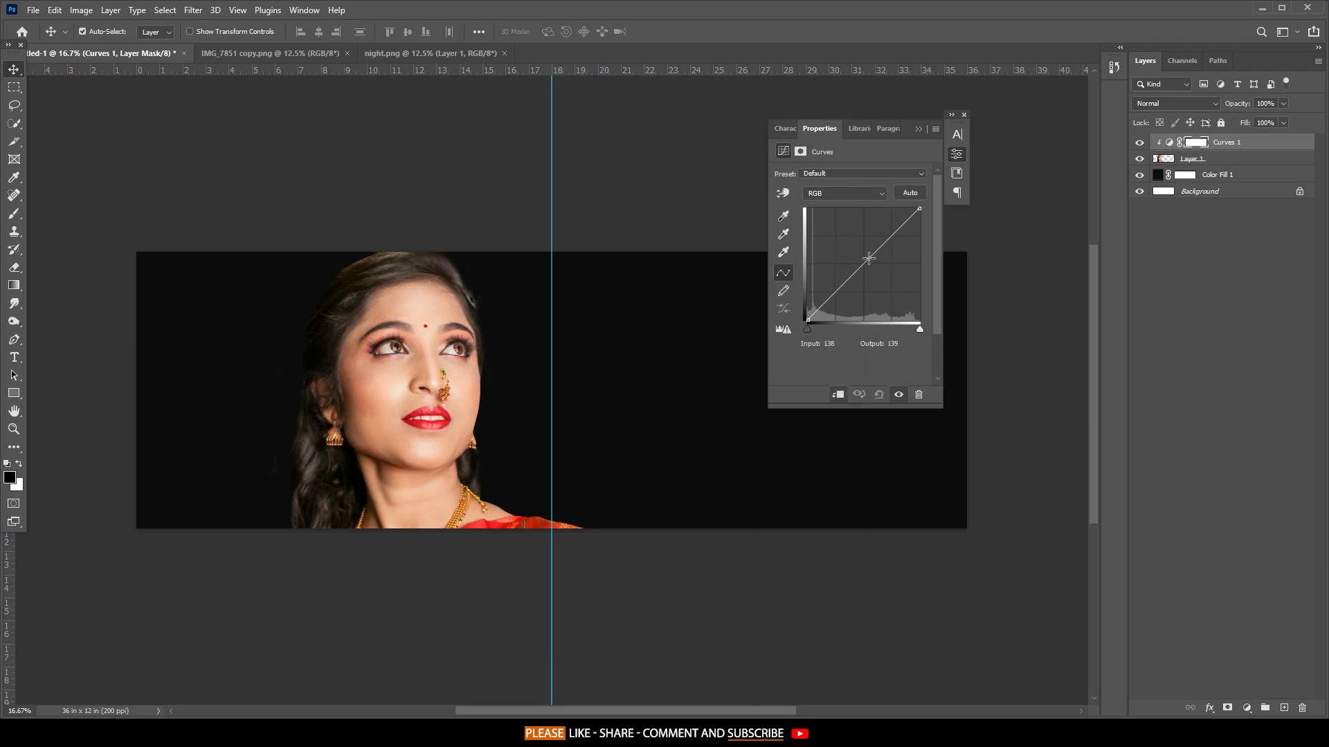
left_click_drag(869, 258, 873, 270)
left_click_drag(918, 211, 925, 237)
left_click_drag(873, 277, 878, 286)
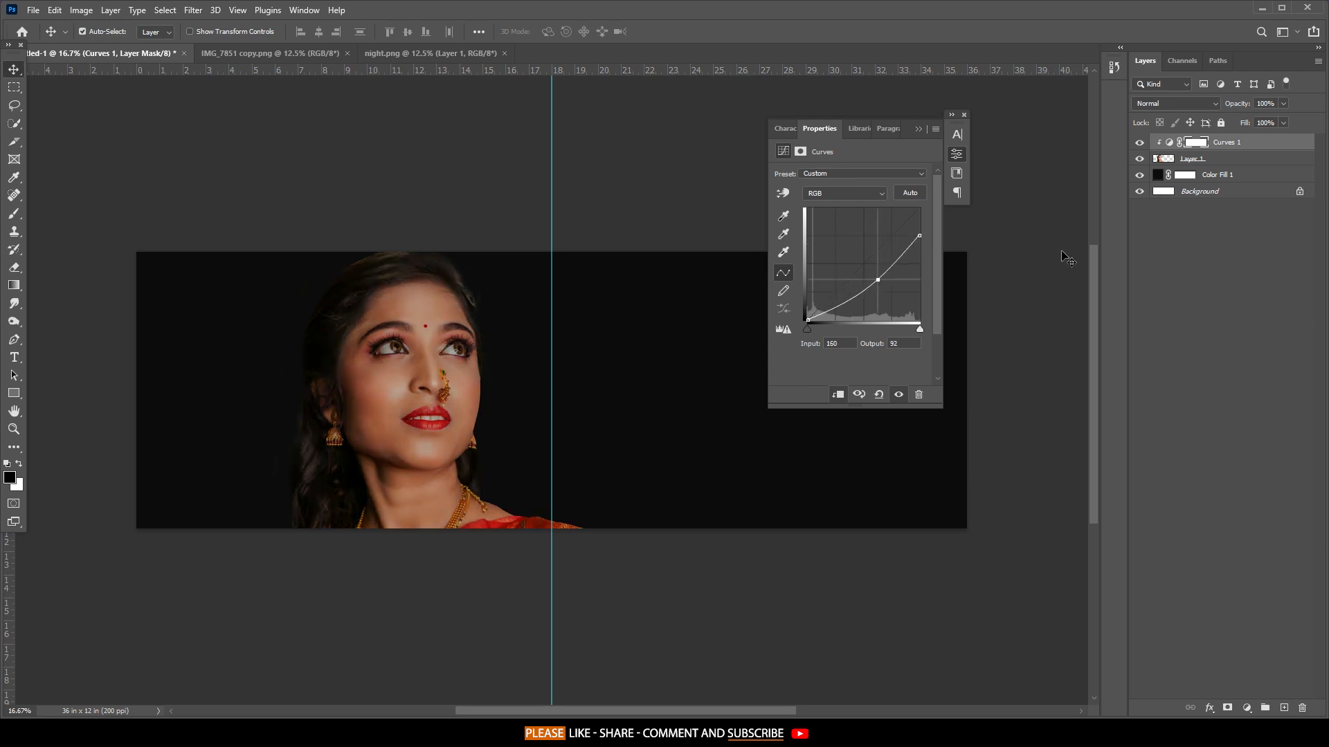
Invert the Curves mask and paint white with a 1500 px brush down the left side of the large portrait's hair.
key("ctrl+i")
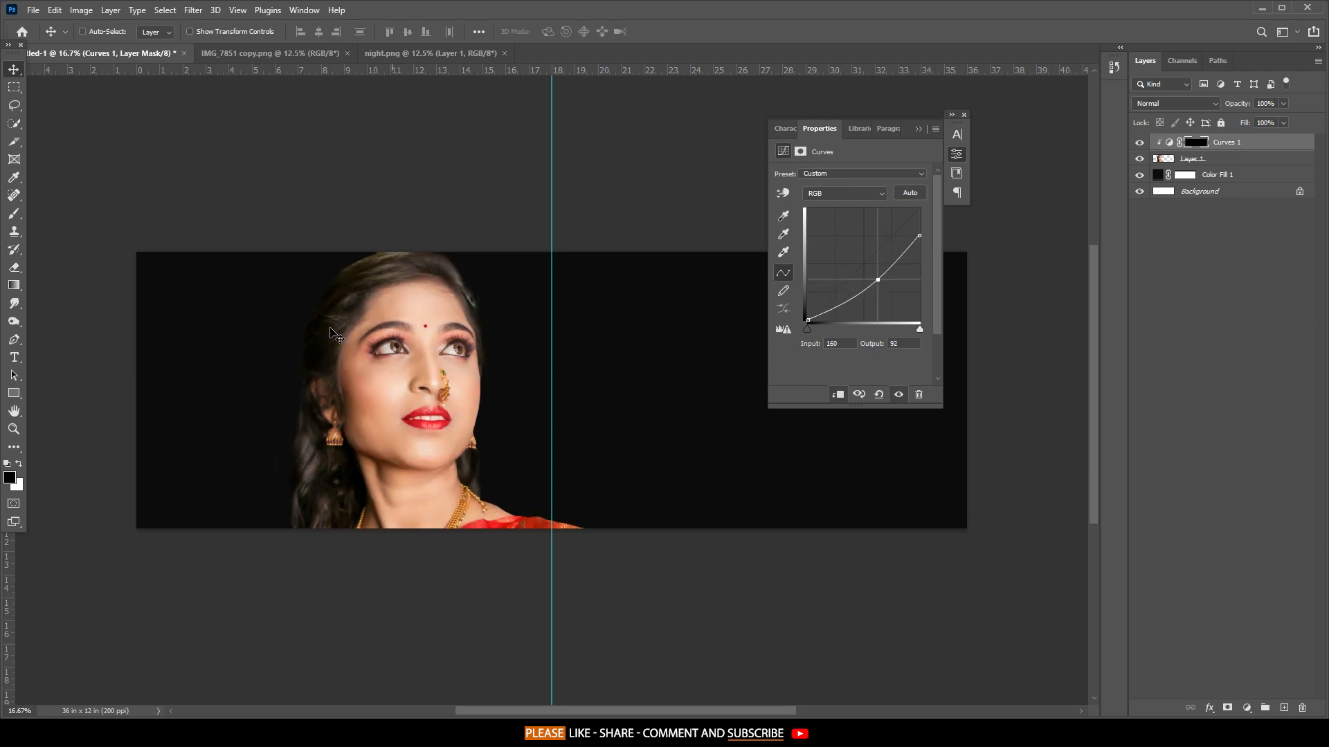
key("b")
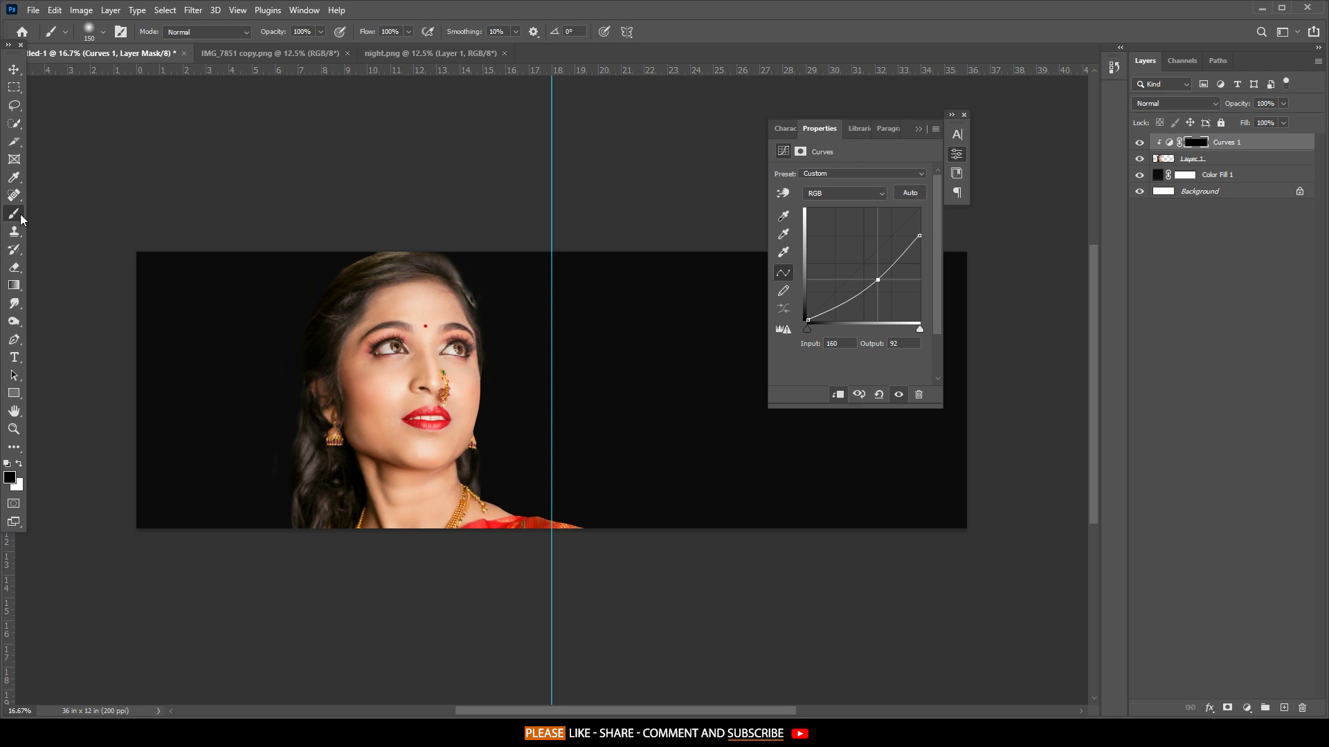
key("bracketright")
key("bracketright")
key("bracketright")
key("bracketright")
key("bracketright")
key("bracketright")
key("bracketright")
key("bracketright")
key("bracketright")
key("bracketright")
key("bracketright")
key("bracketright")
key("bracketright")
key("bracketright")
key("bracketright")
key("x")
mouse_move(325, 305)
left_mouse_down()
mouse_move(281, 434)
mouse_move(281, 554)
mouse_move(317, 537)
left_mouse_up()
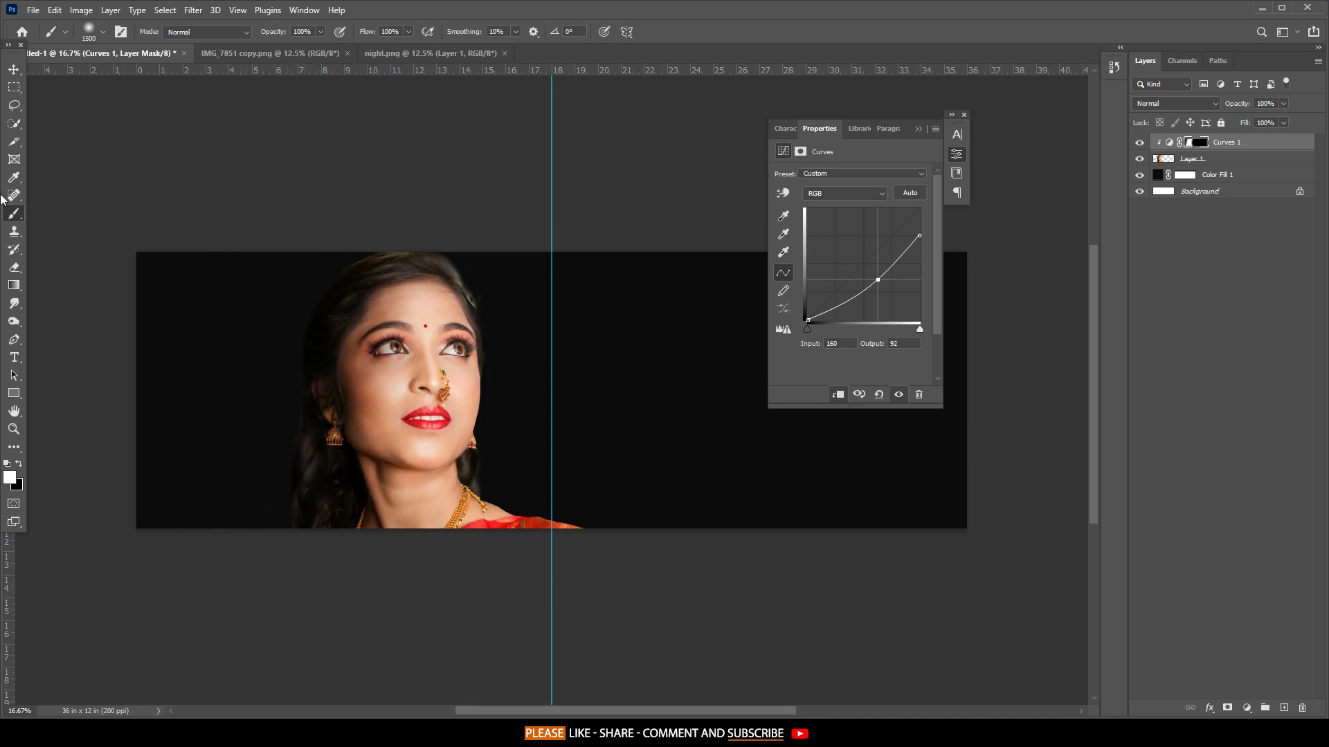
Move the large portrait about 0.63 in right and 0.21 in down, and close the floating adjustment properties.
key("v")
left_click(443, 395)
left_click_drag(443, 398, 459, 412)
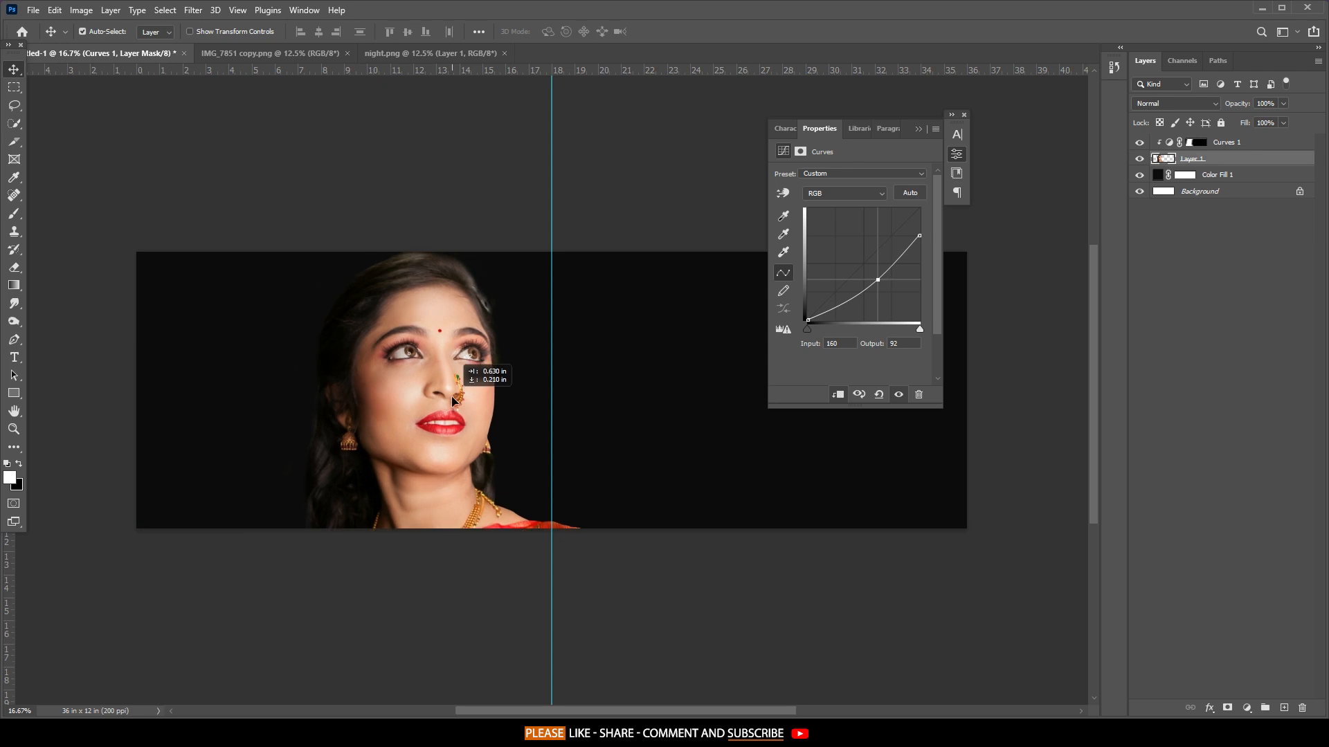
left_click(918, 129)
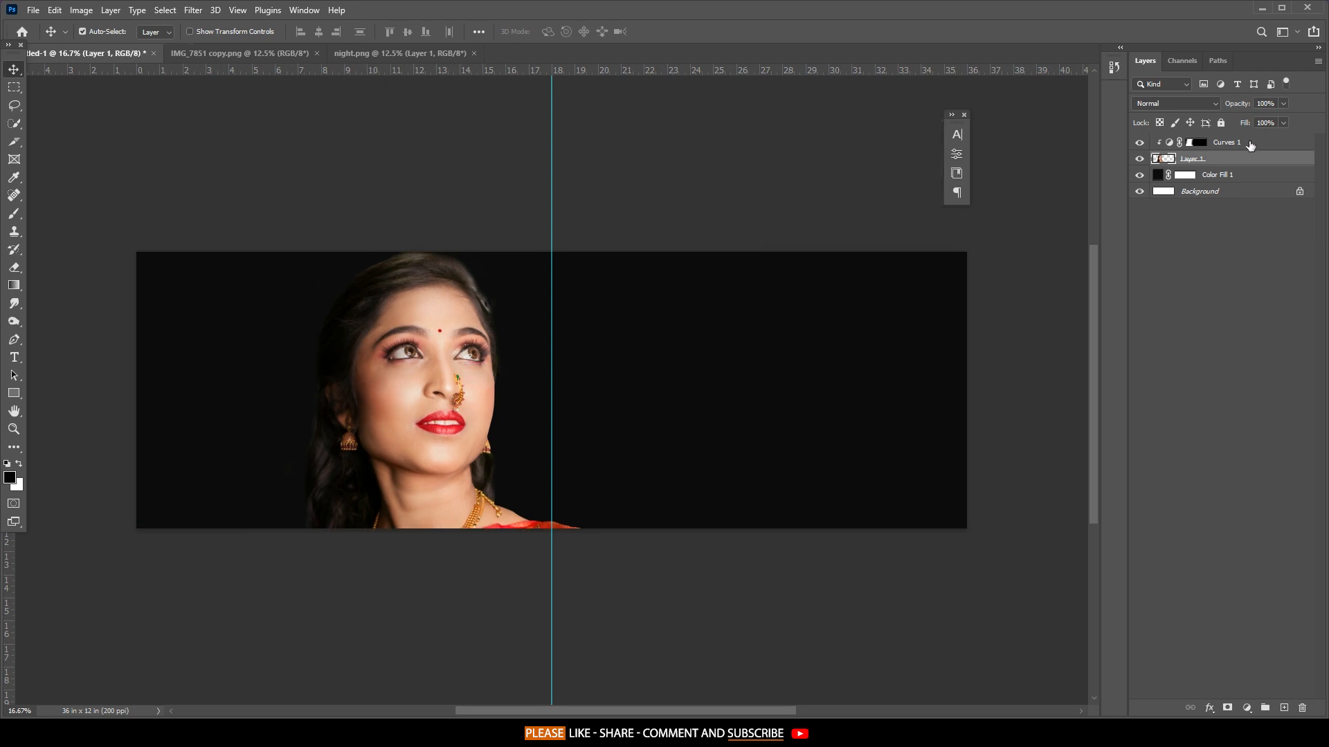
left_click(964, 114)
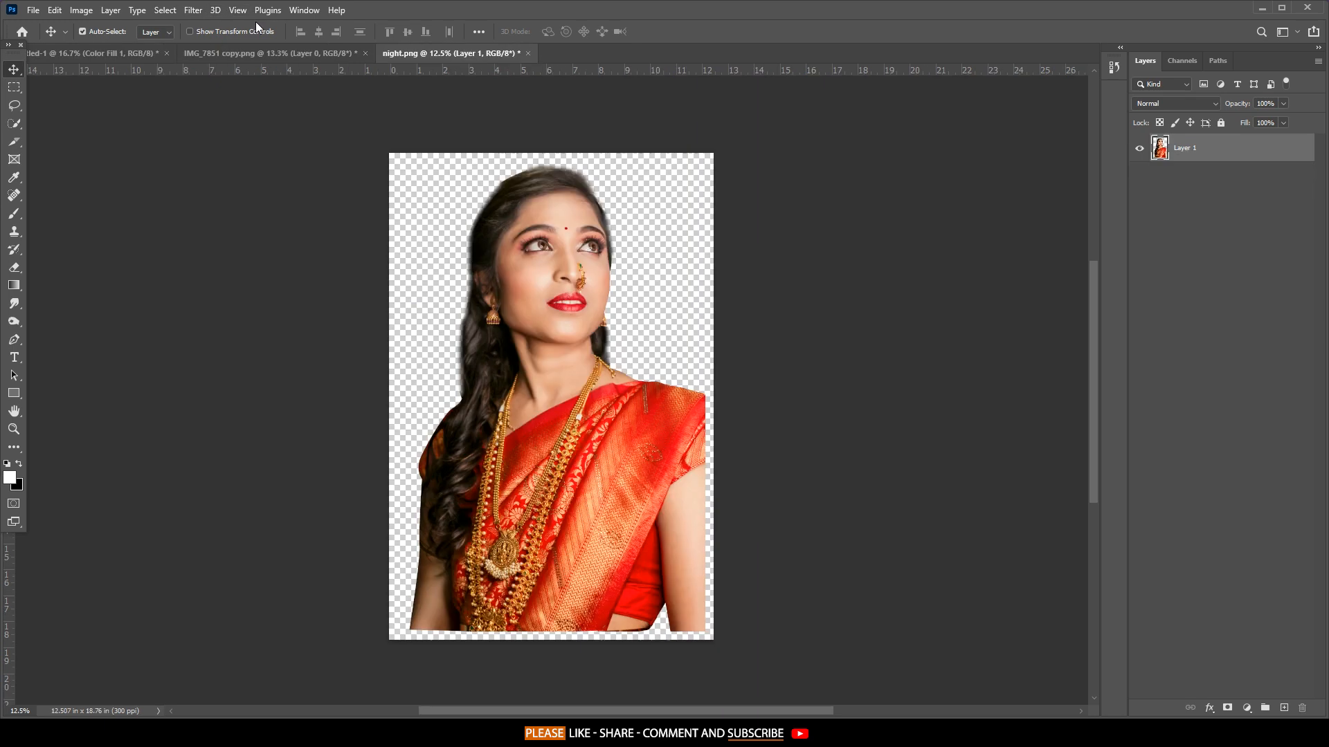
Copy the portrait from IMG_7851 copy.png into the album sheet, behind the large portrait.
left_click(271, 53)
left_click_drag(353, 111, 212, 269)
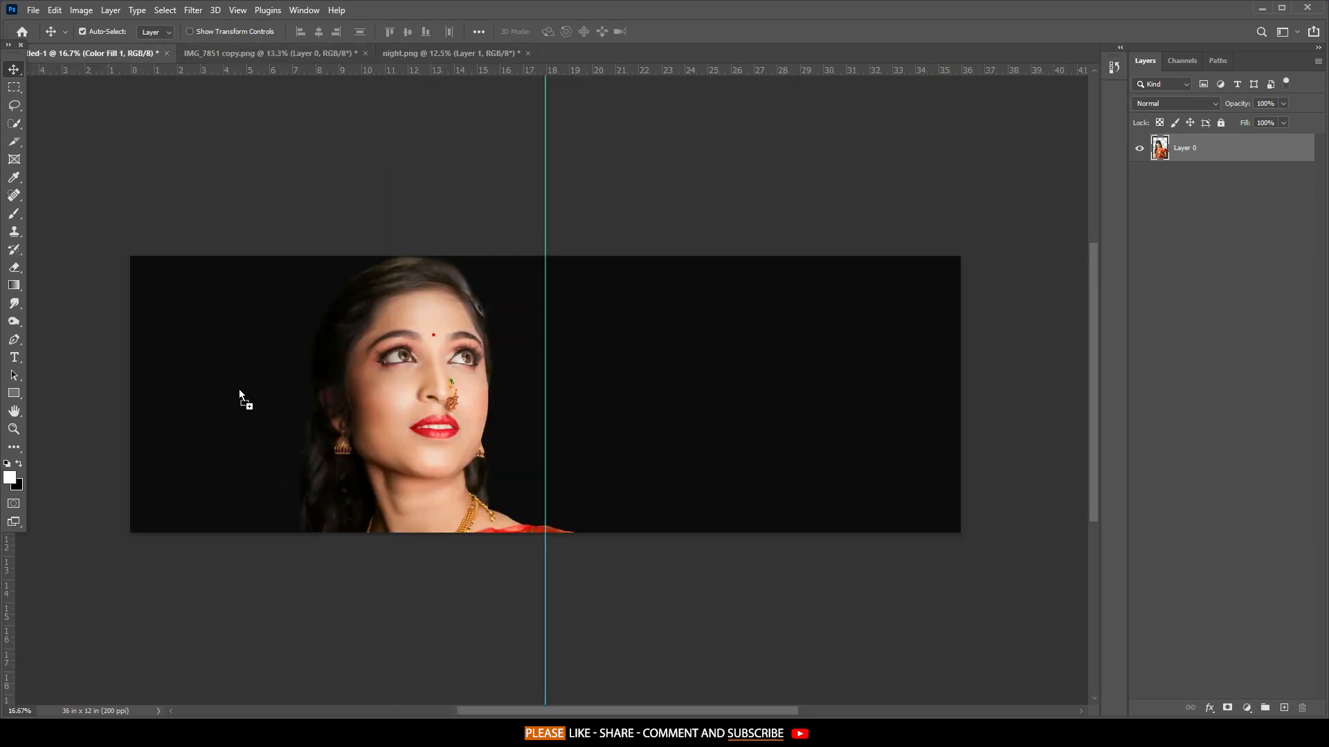
left_click_drag(353, 405, 398, 405)
Scale the second portrait to about 41.4% and place it at the sheet's lower edge, left of the large face.
key("ctrl+t")
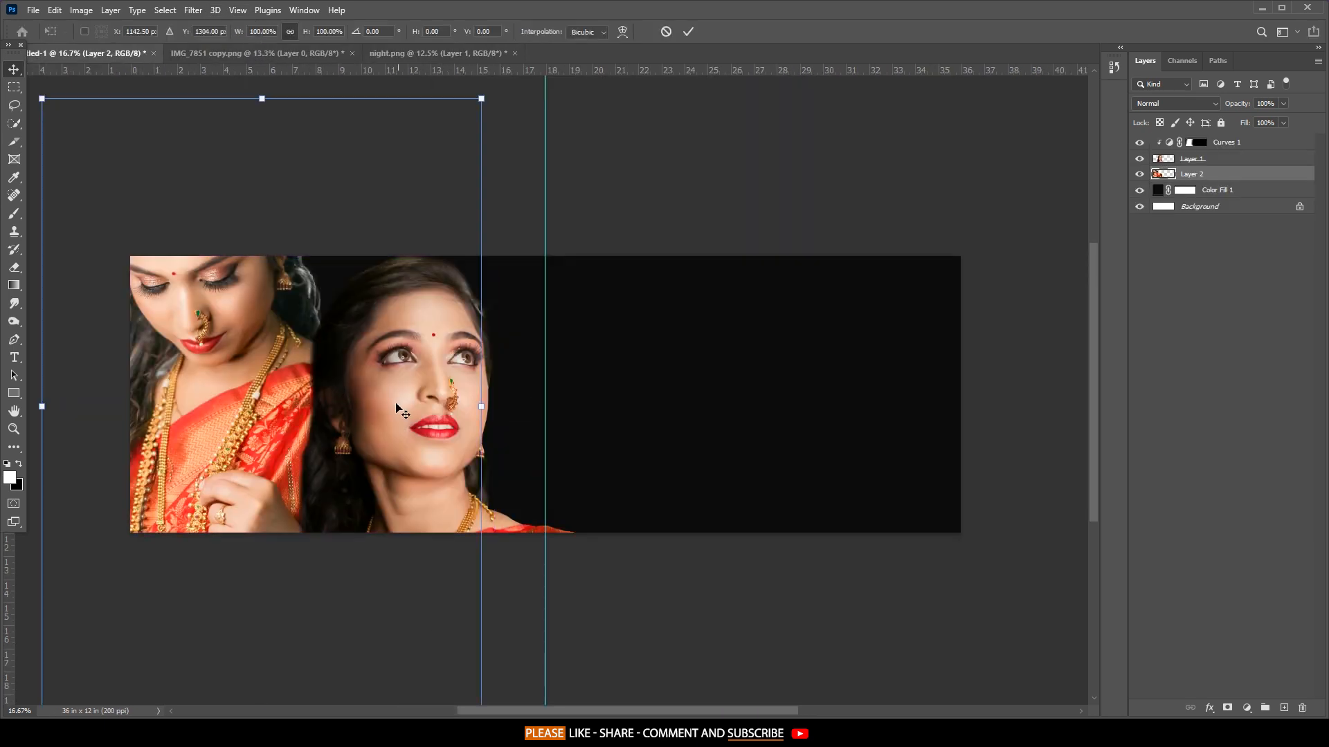
left_click_drag(478, 406, 339, 377)
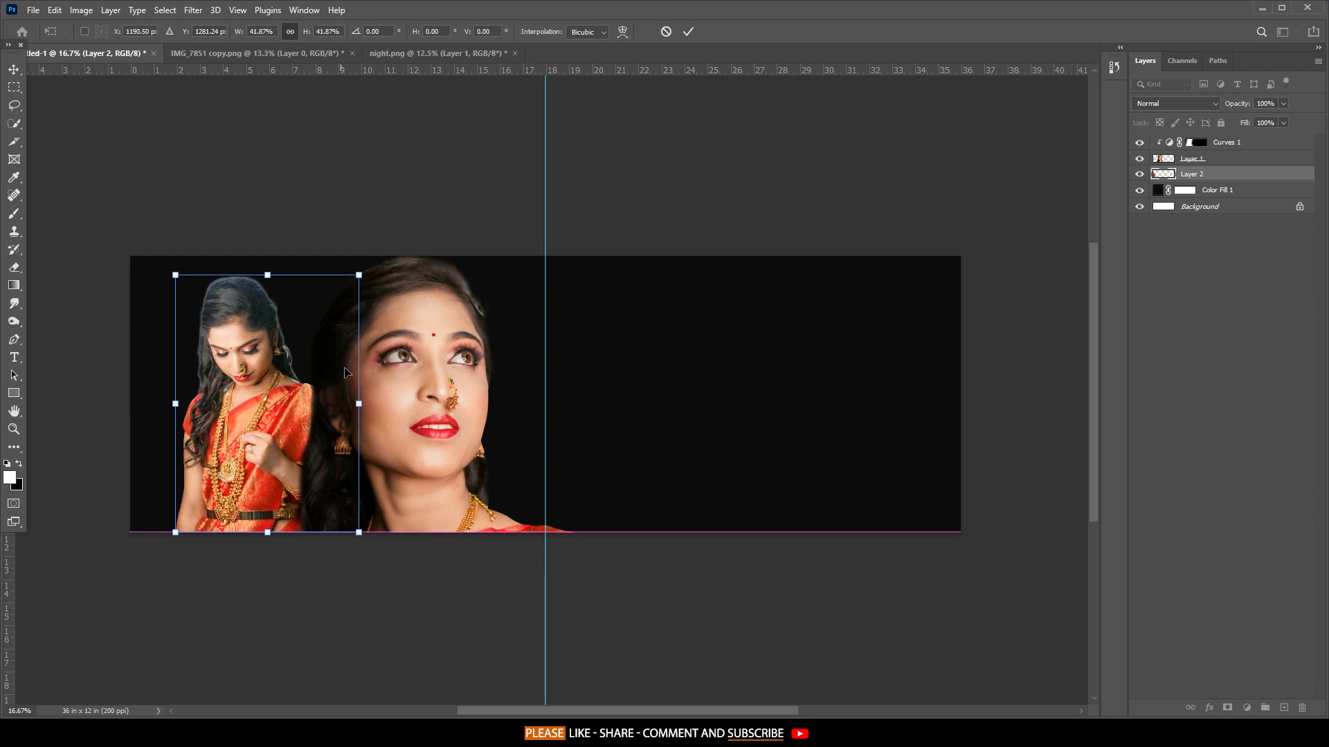
left_click_drag(269, 272, 270, 317)
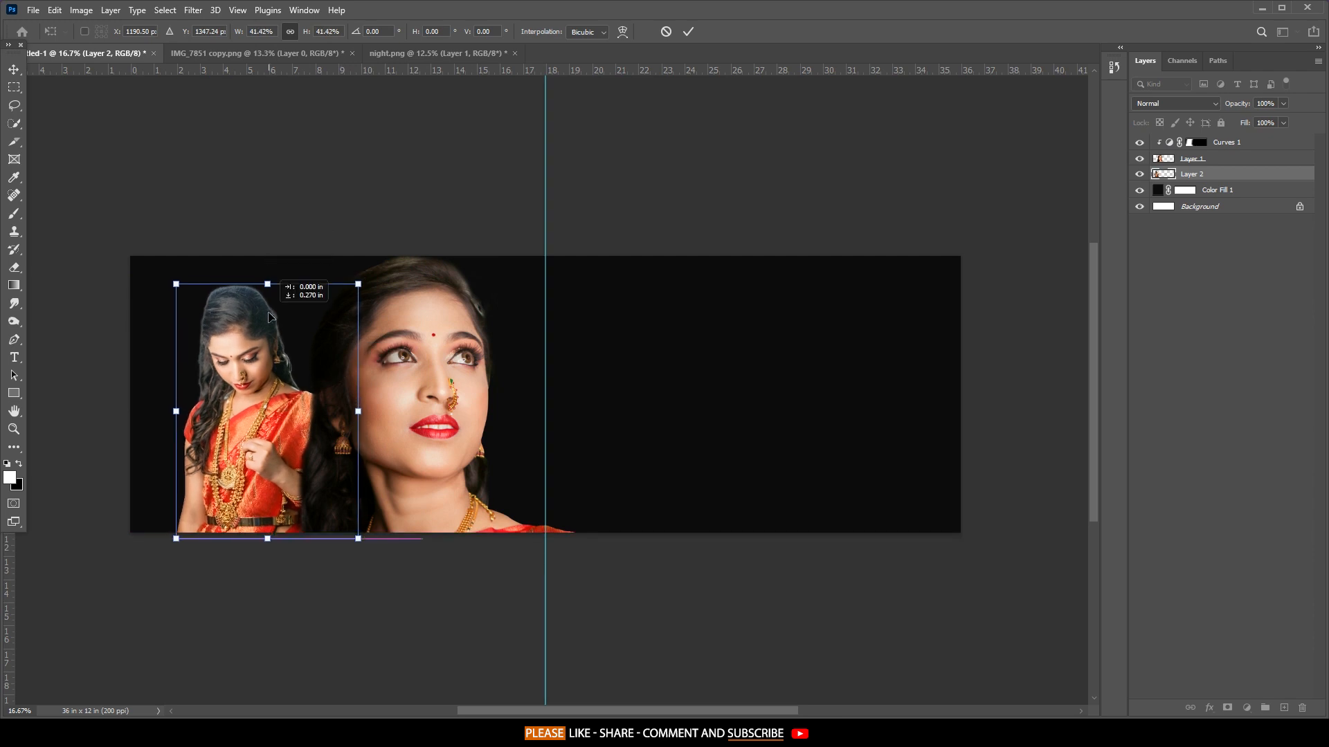
left_click(690, 31)
Add a layer mask to the small portrait and fade its lower and right edges into black with a 1500 px black brush.
left_click(1227, 707)
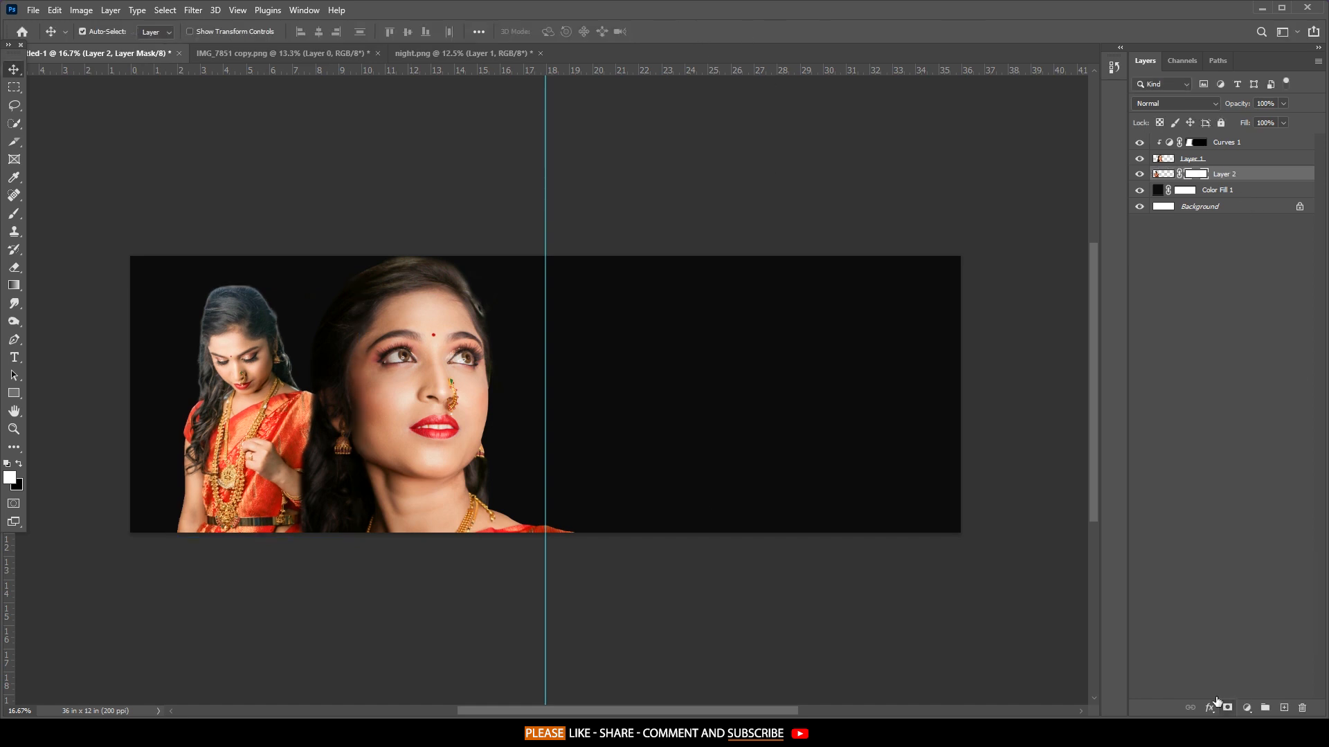
scroll(145, 187, "up", 3)
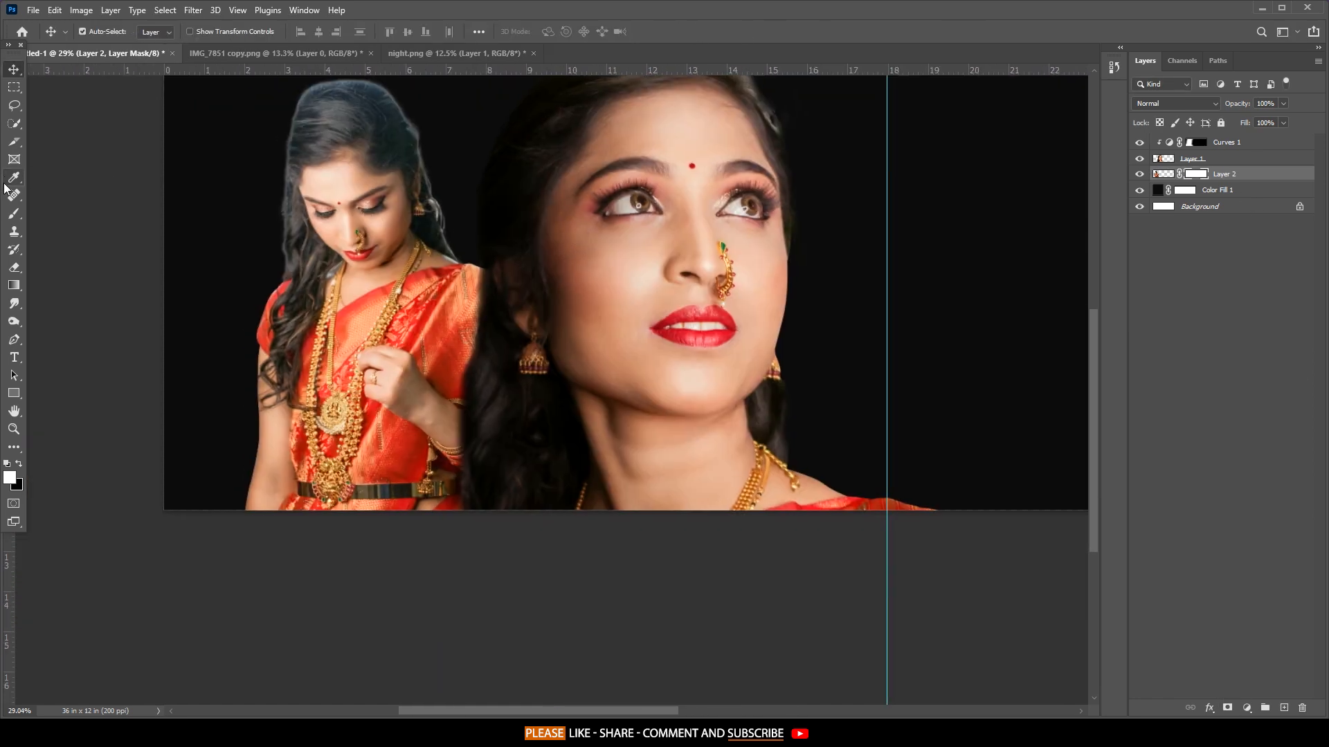
left_click(14, 216)
mouse_move(478, 515)
left_mouse_down()
mouse_move(498, 468)
mouse_move(355, 539)
mouse_move(173, 593)
left_mouse_up()
left_click(19, 465)
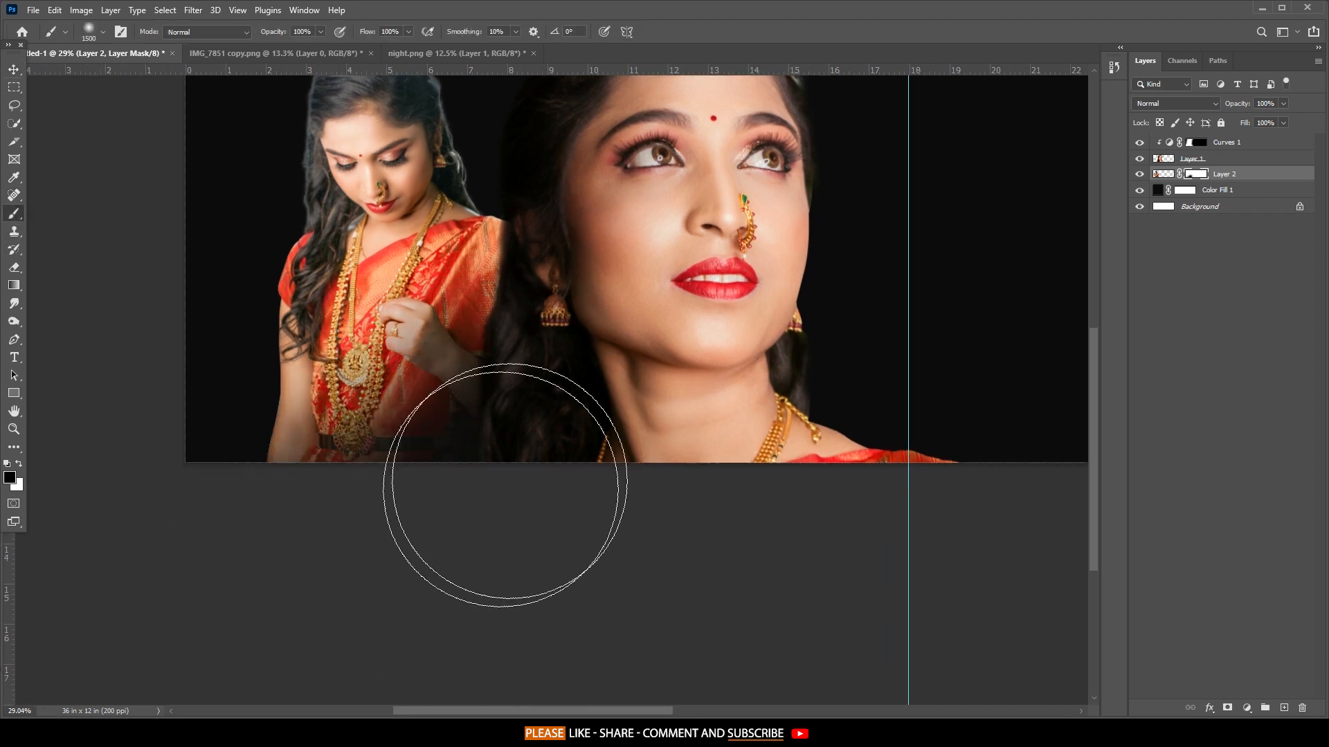
left_click_drag(344, 563, 335, 685)
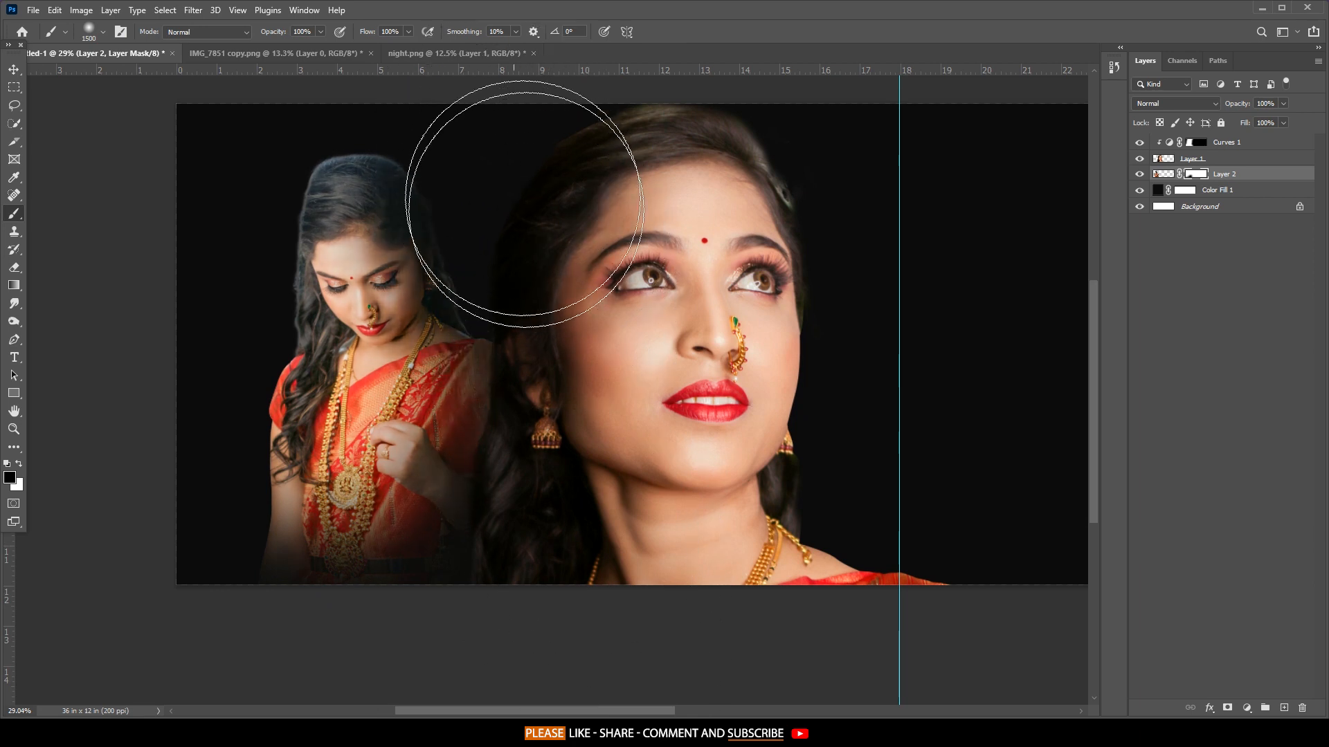
left_click_drag(578, 335, 593, 593)
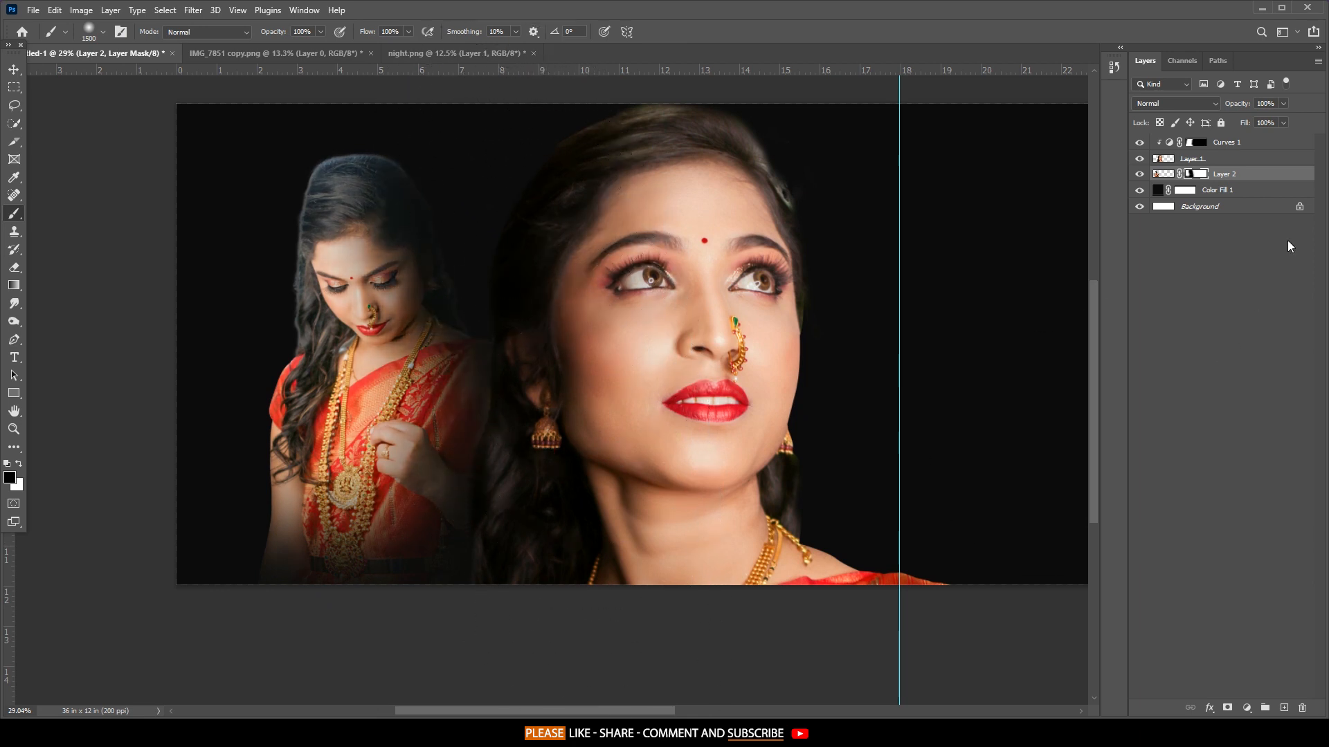
key("x")
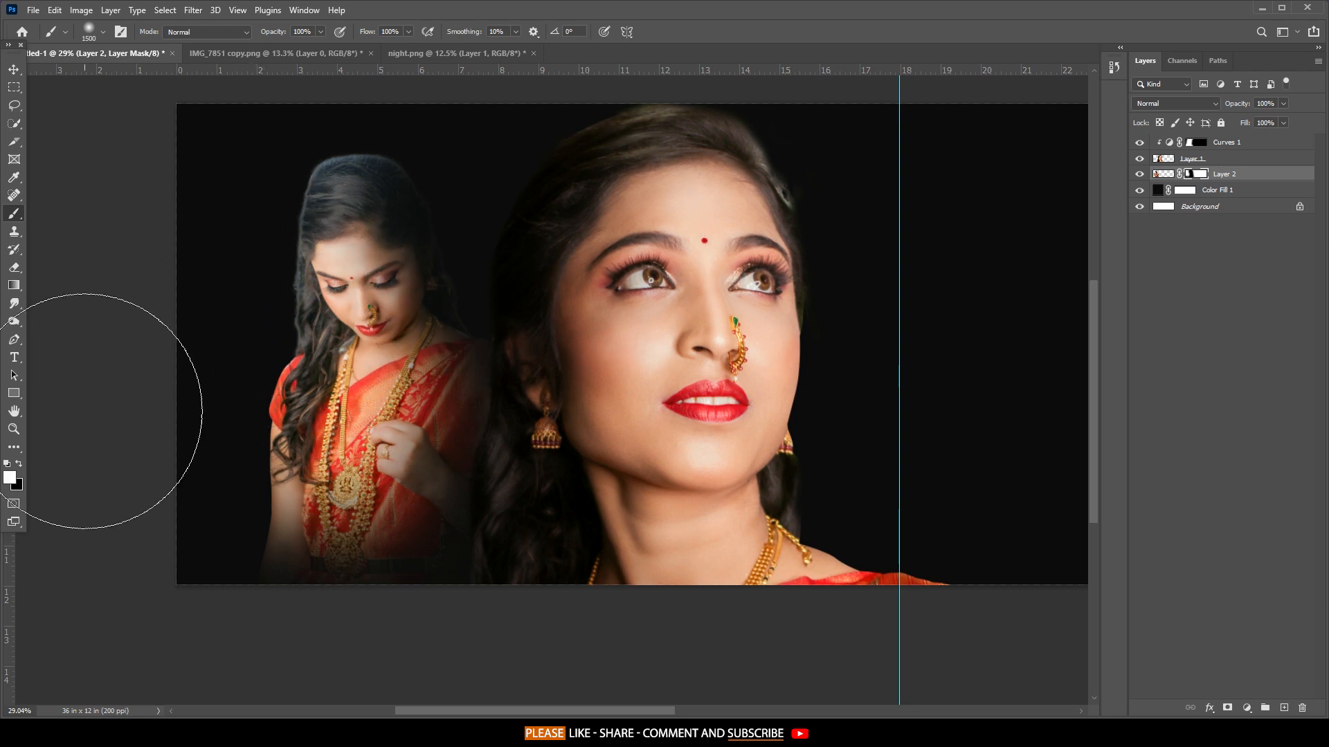
key("x")
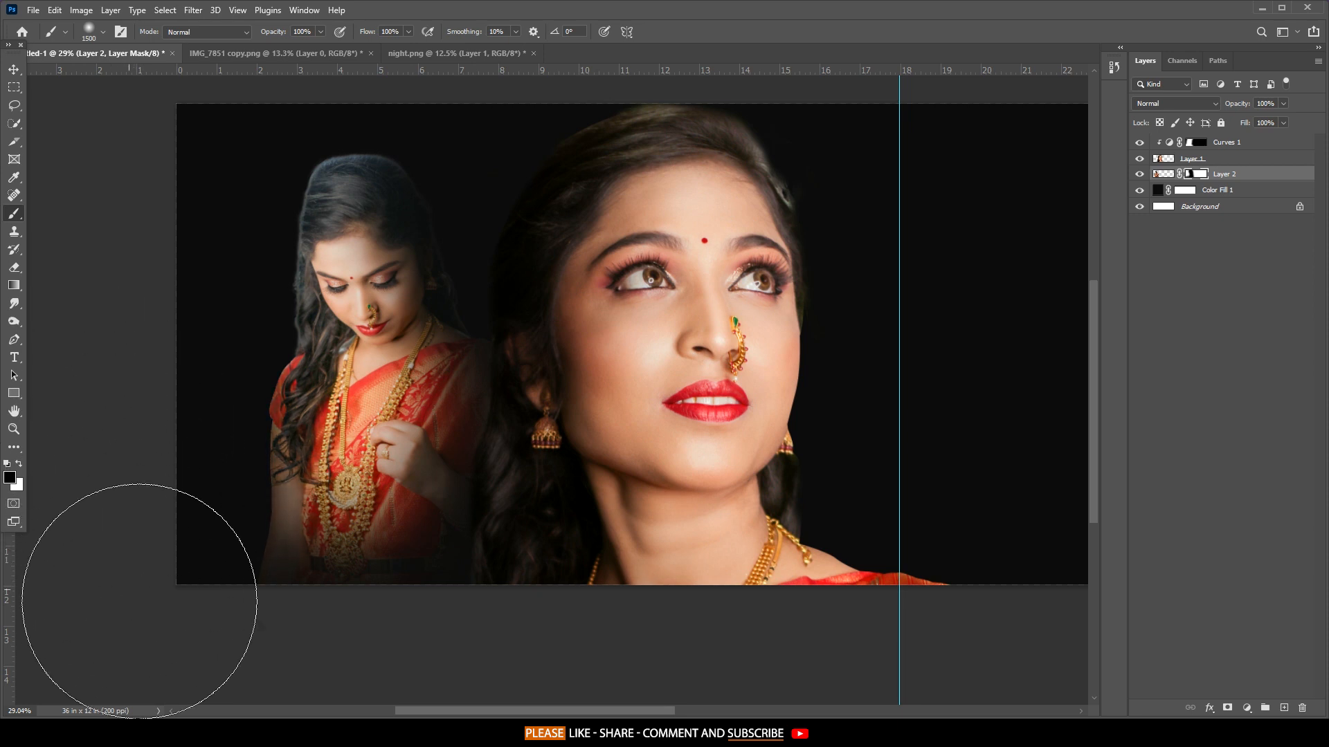
Add a layer mask to the large portrait and paint black along its left hair edge to blend it with the small portrait.
left_click_drag(719, 409, 540, 416)
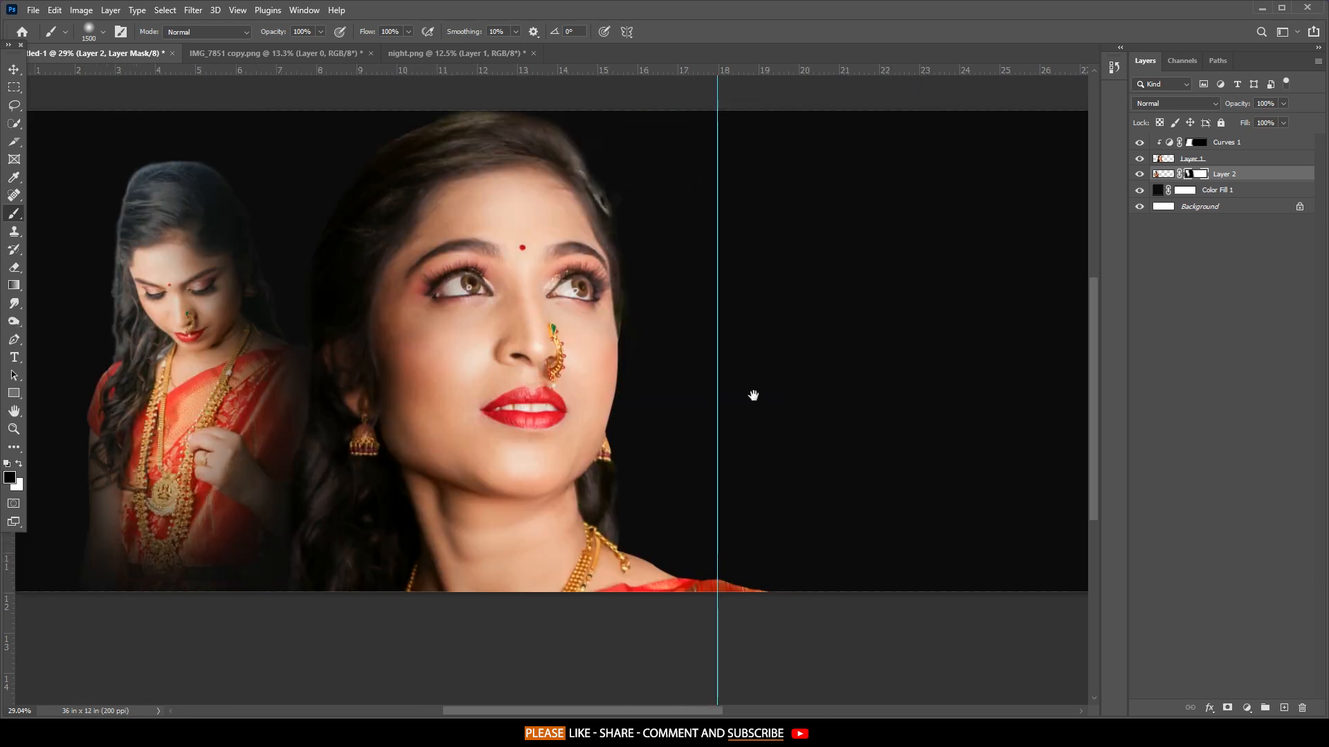
left_click(1212, 160)
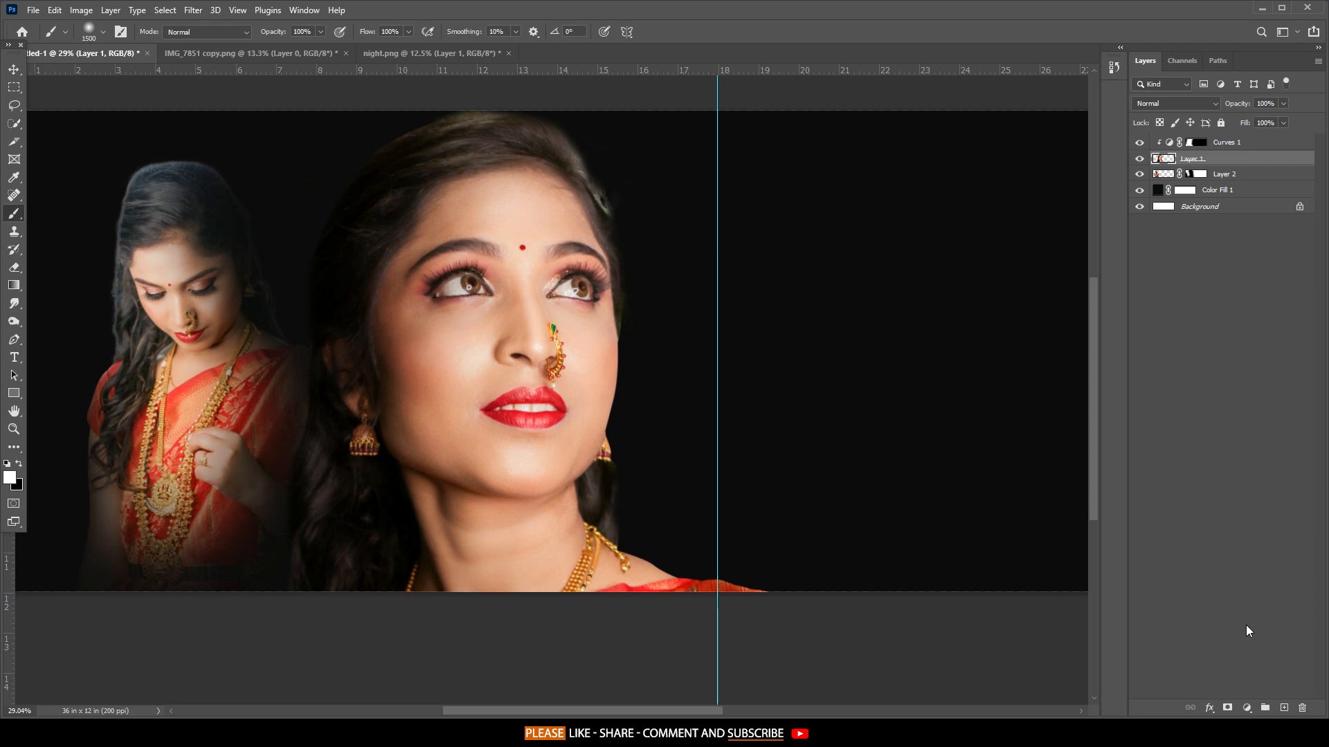
left_click(1227, 709)
key("x")
mouse_move(249, 275)
left_mouse_down()
mouse_move(252, 563)
mouse_move(222, 416)
mouse_move(235, 346)
left_mouse_up()
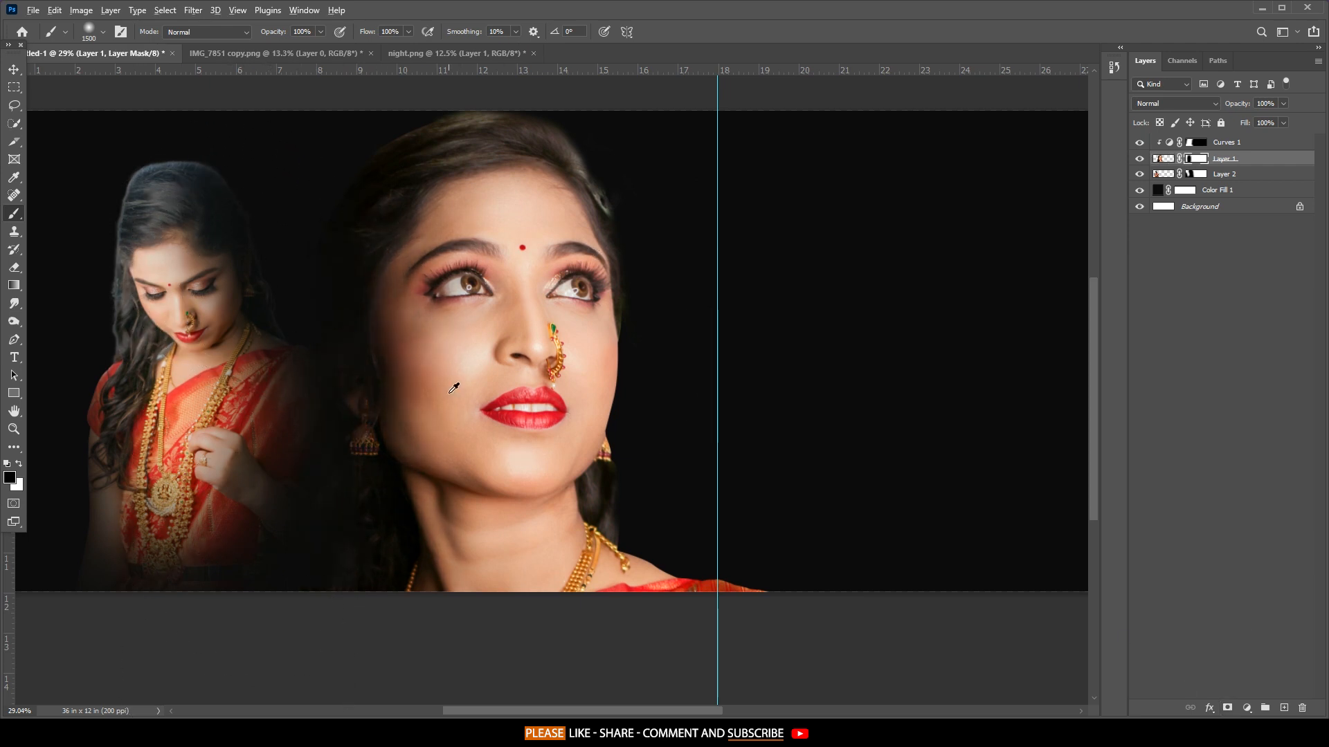
scroll(453, 388, "down", 3)
left_click_drag(392, 267, 373, 347)
Switch to the Move tool and set the color of the area around the canvas to Default.
left_click(15, 71)
right_click(370, 201)
left_click(388, 235)
left_click_drag(561, 243, 477, 227)
right_click(478, 227)
left_click(502, 234)
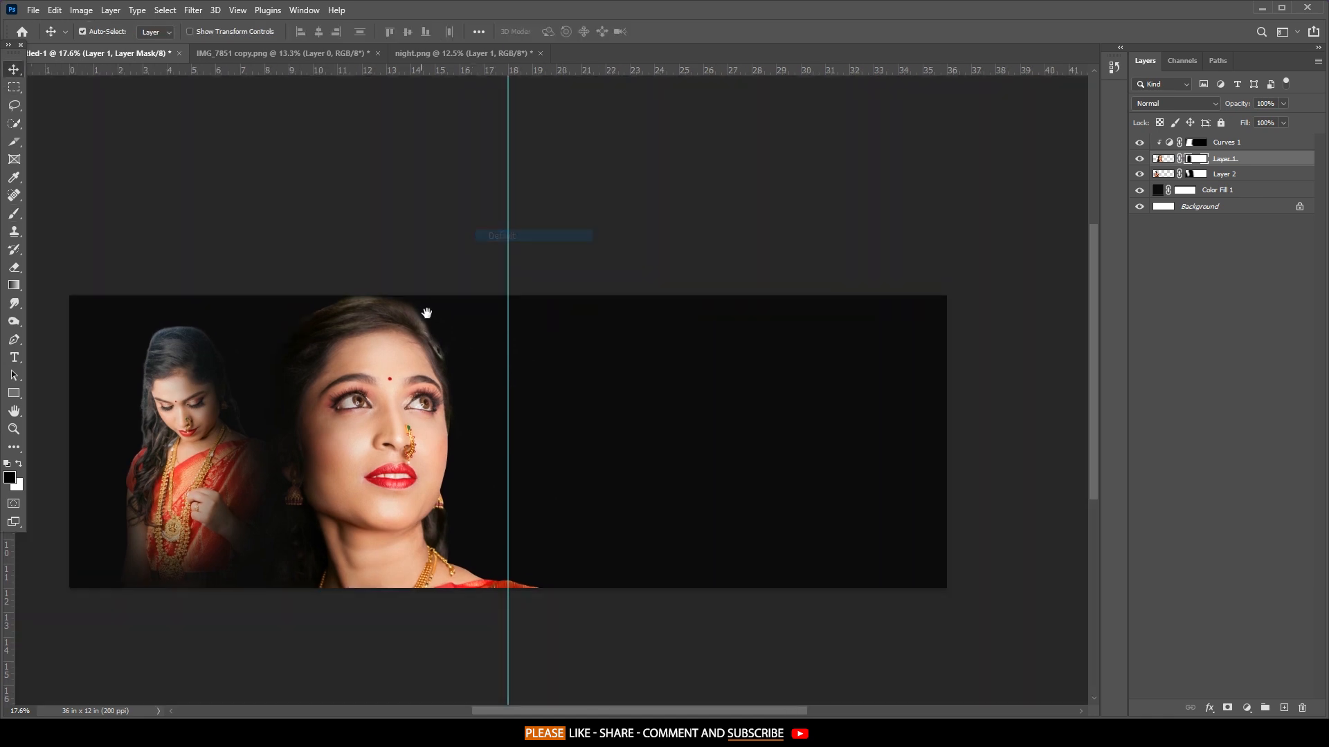
Open the orange lens flare PNG and copy it into the album sheet above the Curves layer, over the portraits.
left_click(1261, 142)
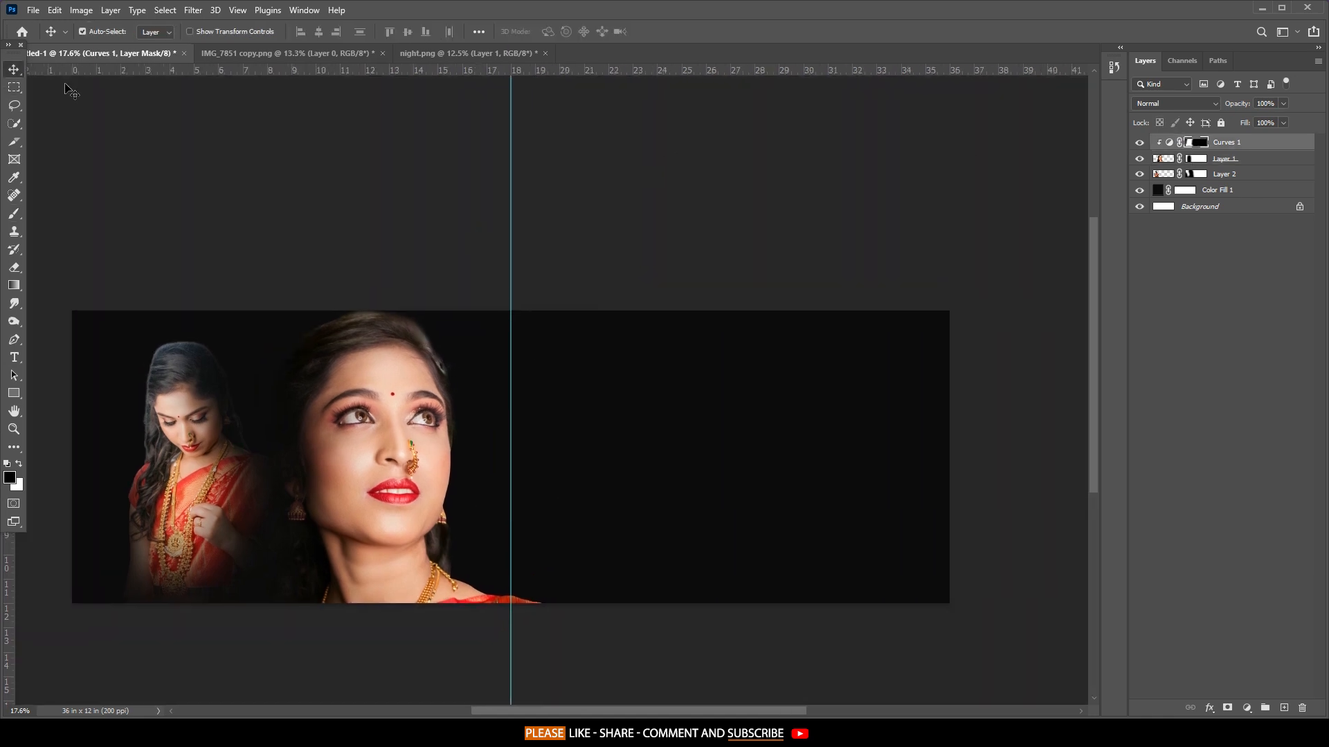
left_click(39, 8)
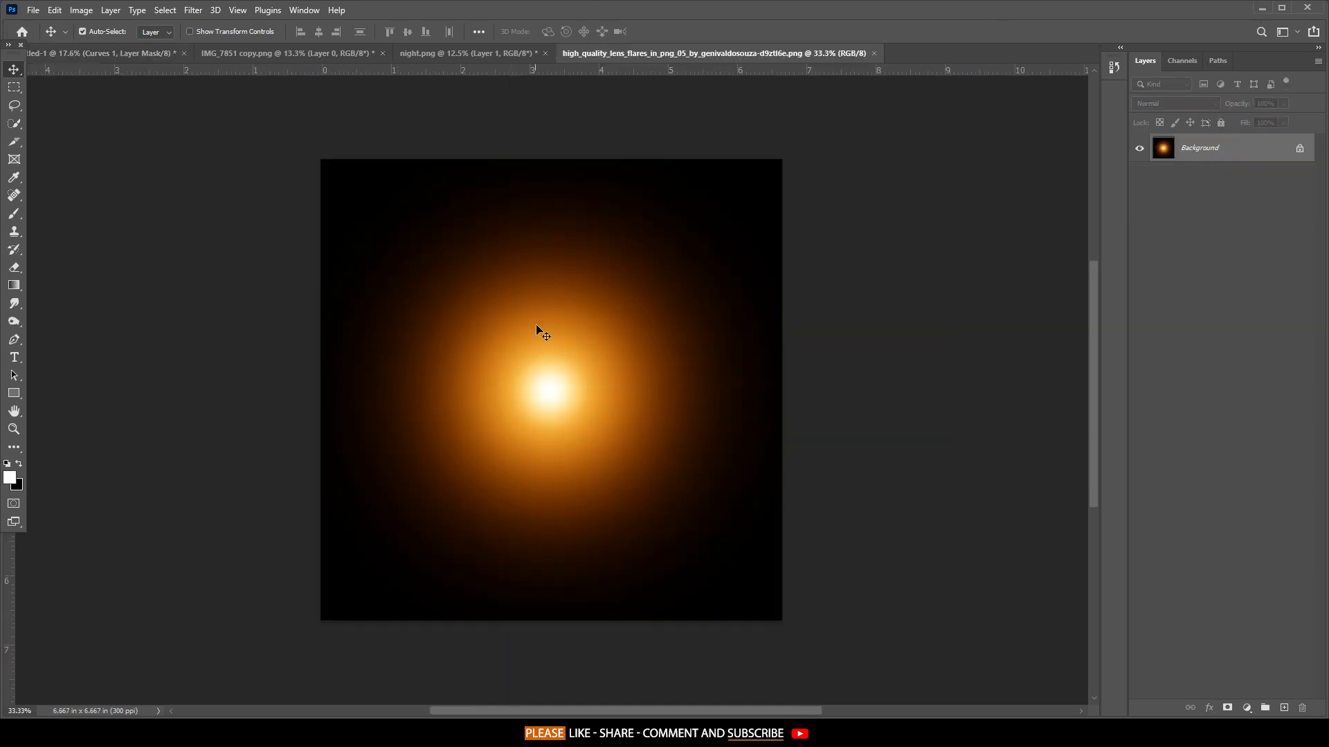
left_click_drag(536, 306, 110, 53)
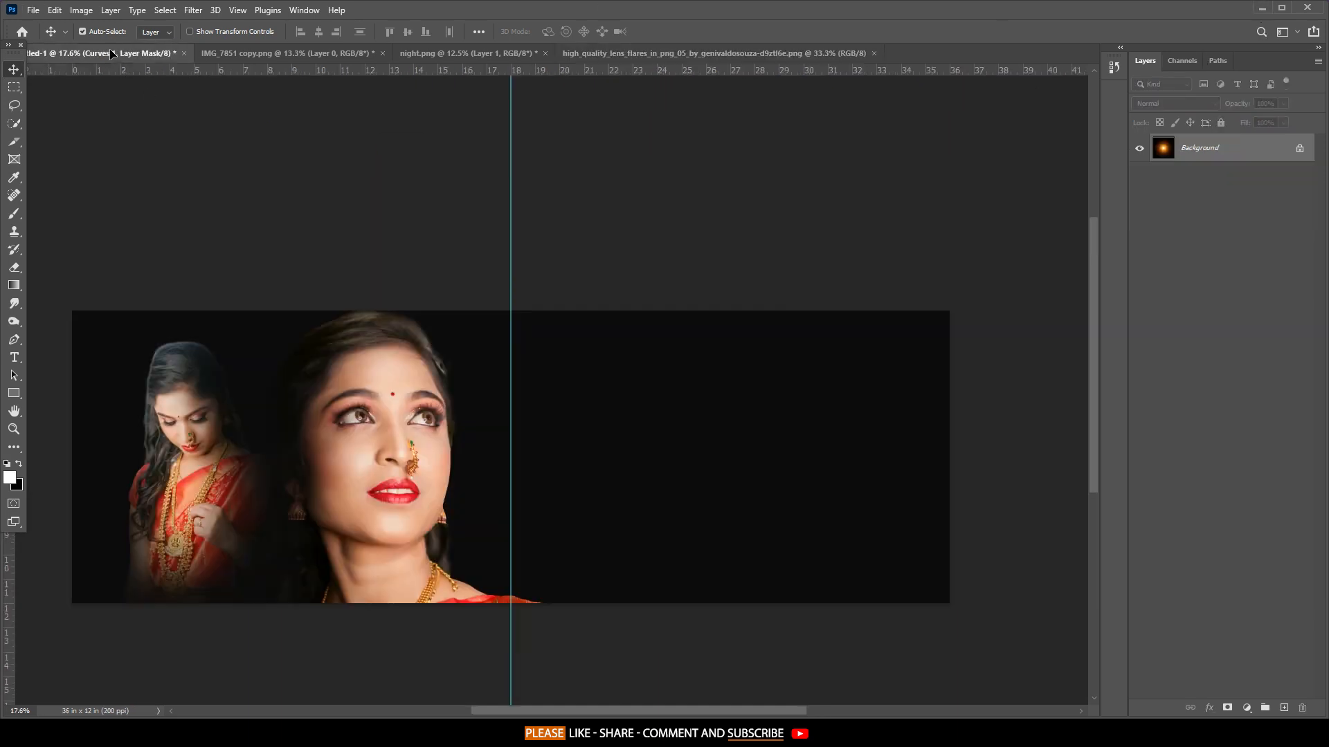
left_click_drag(218, 265, 273, 391)
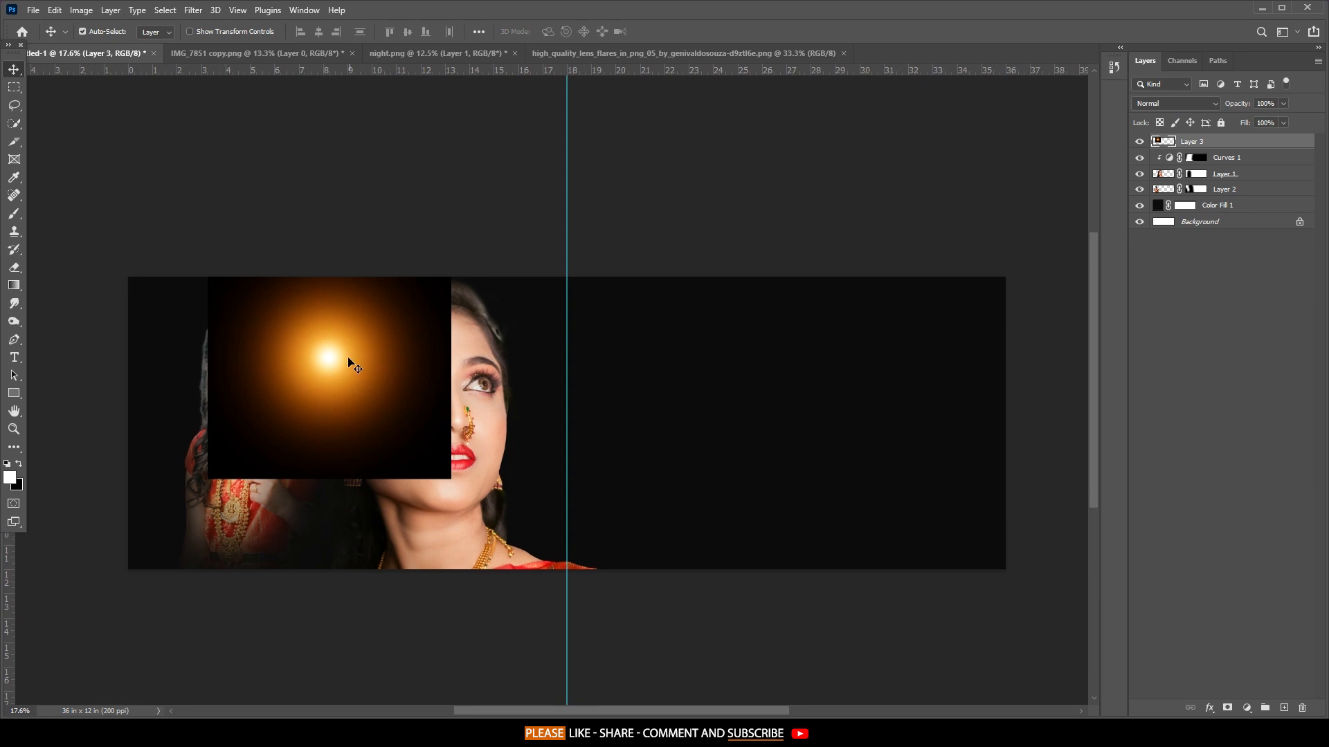
Set the orange flare layer to Screen blending, scale it to about 207%, and center its glow on the canvas's upper edge between the portraits.
left_click(1158, 104)
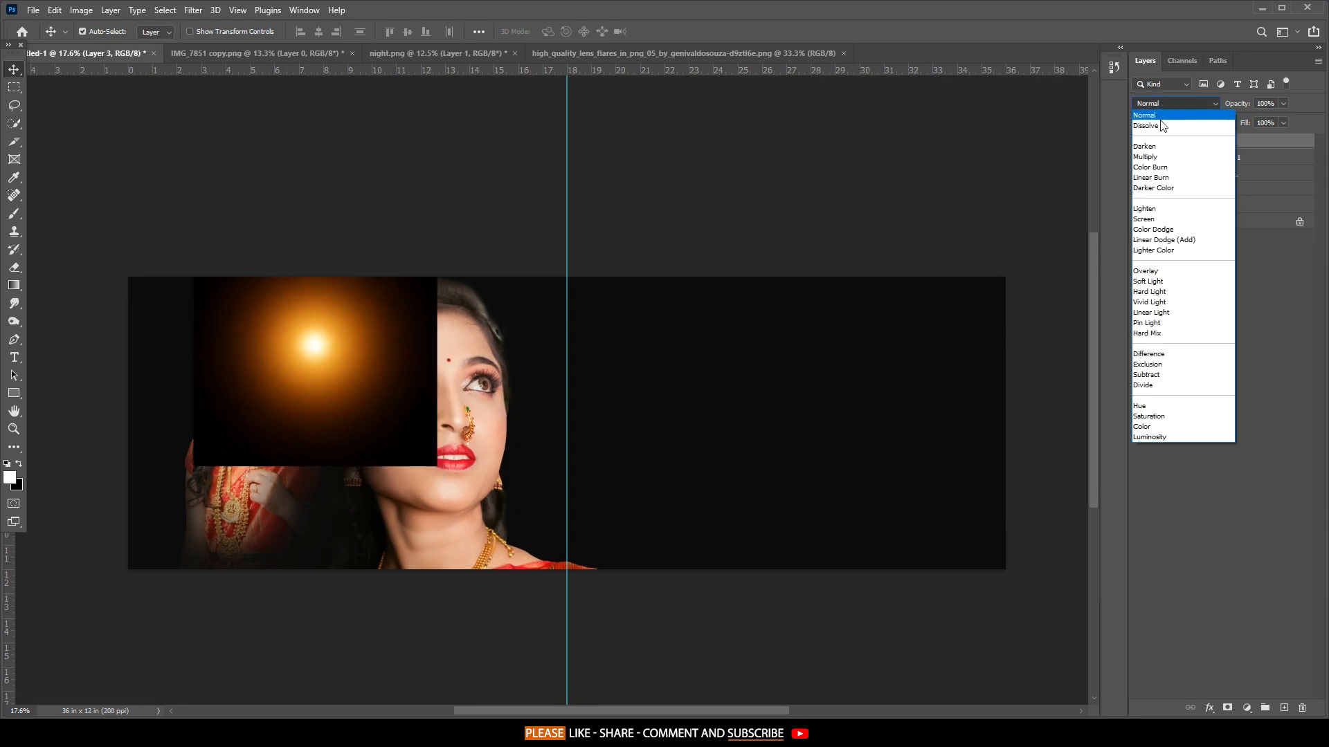
left_click(1157, 221)
key("ctrl+t")
left_click_drag(323, 233, 417, 178)
left_click(688, 31)
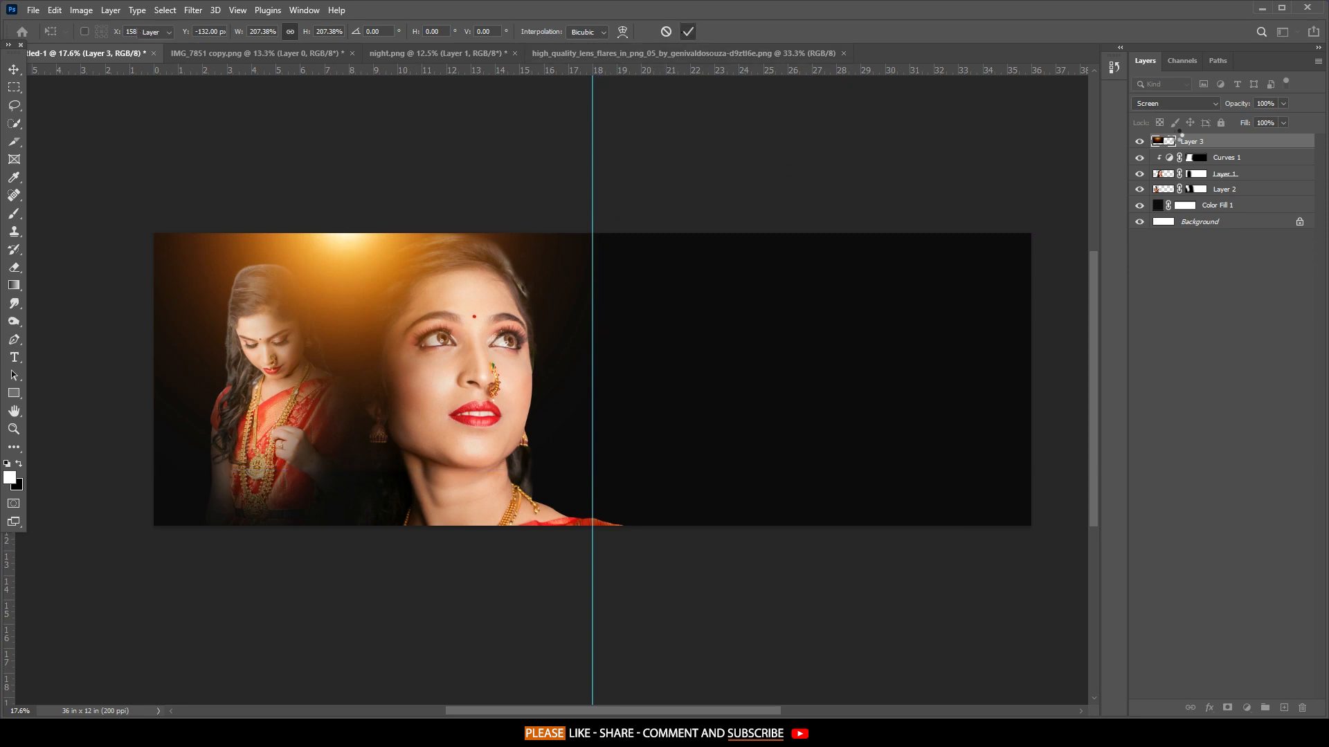
Duplicate the flare layer, scale the copy to about 57%, and place it between the two portraits.
key("ctrl+j")
key("ctrl+t")
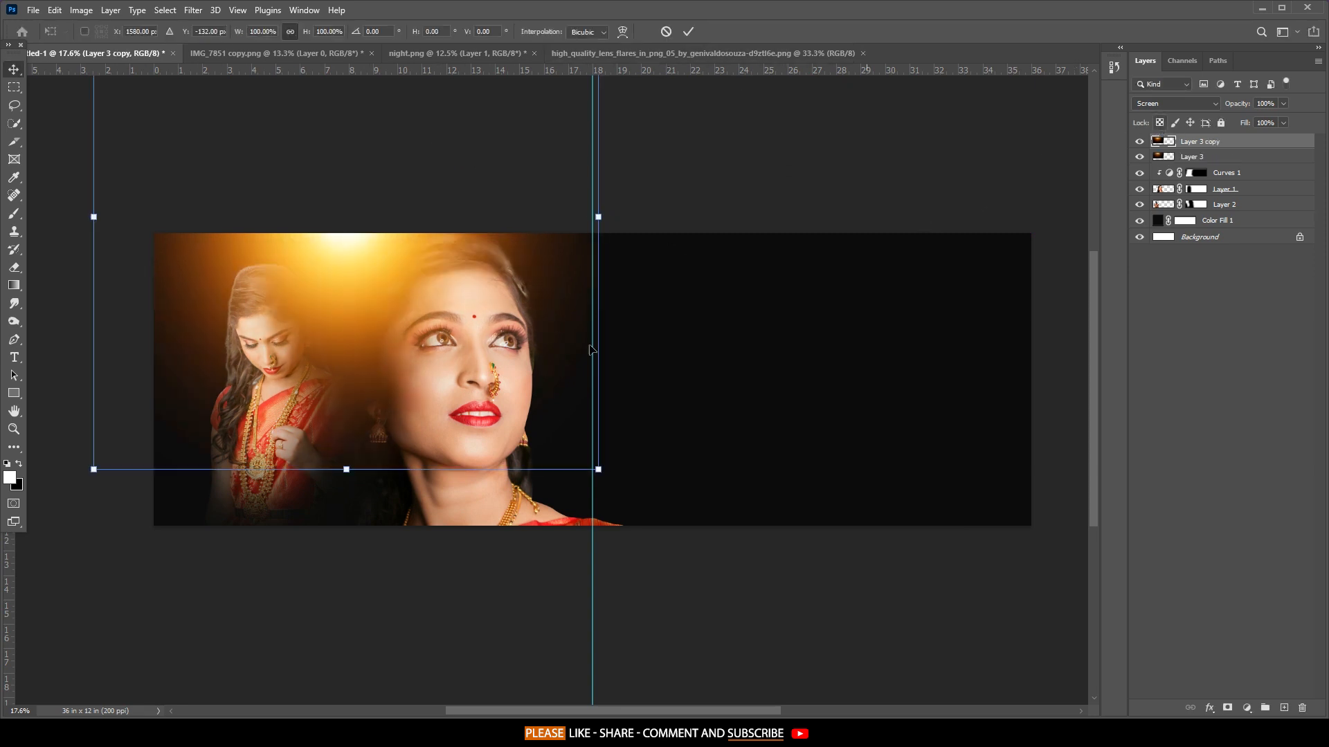
left_click_drag(599, 217, 379, 217)
left_click_drag(332, 304, 460, 326)
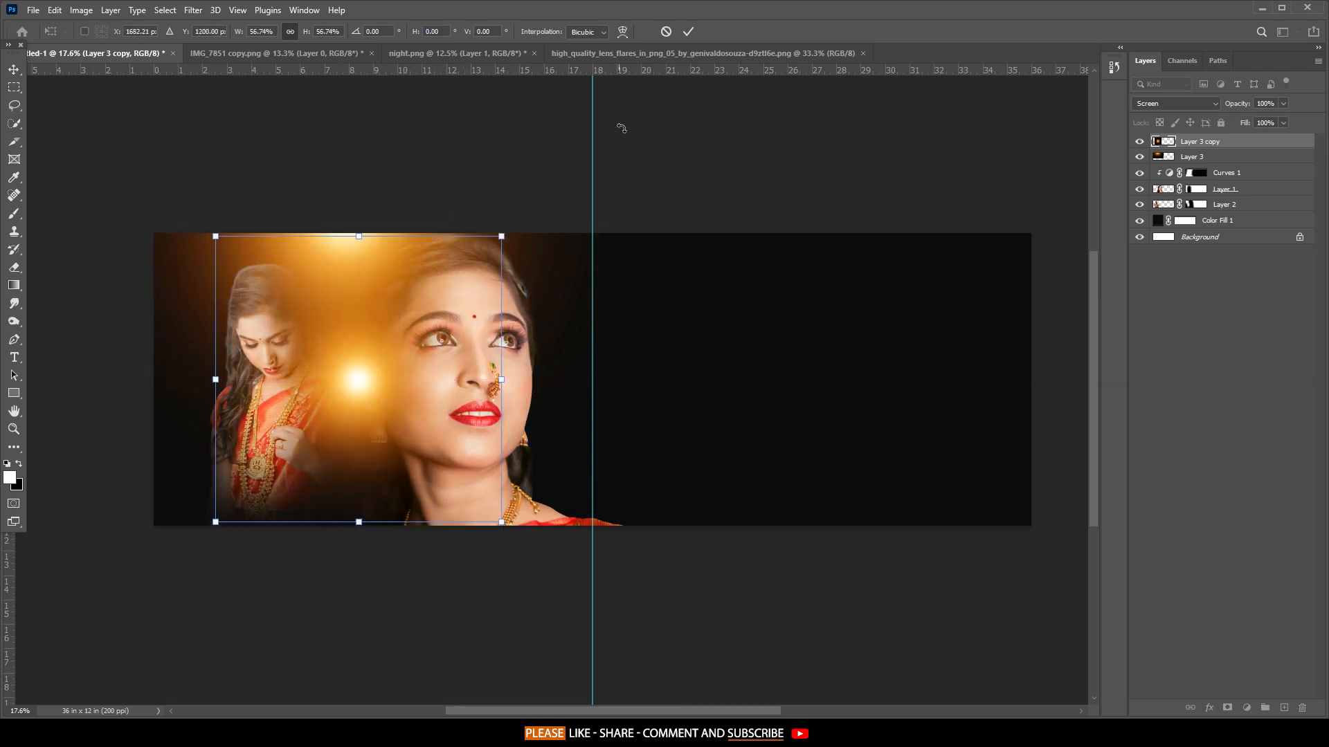
left_click(688, 31)
Apply a Gaussian Blur with a radius of 562.5 pixels to the duplicated flare.
left_click(193, 10)
mouse_move(214, 201)
left_click(391, 237)
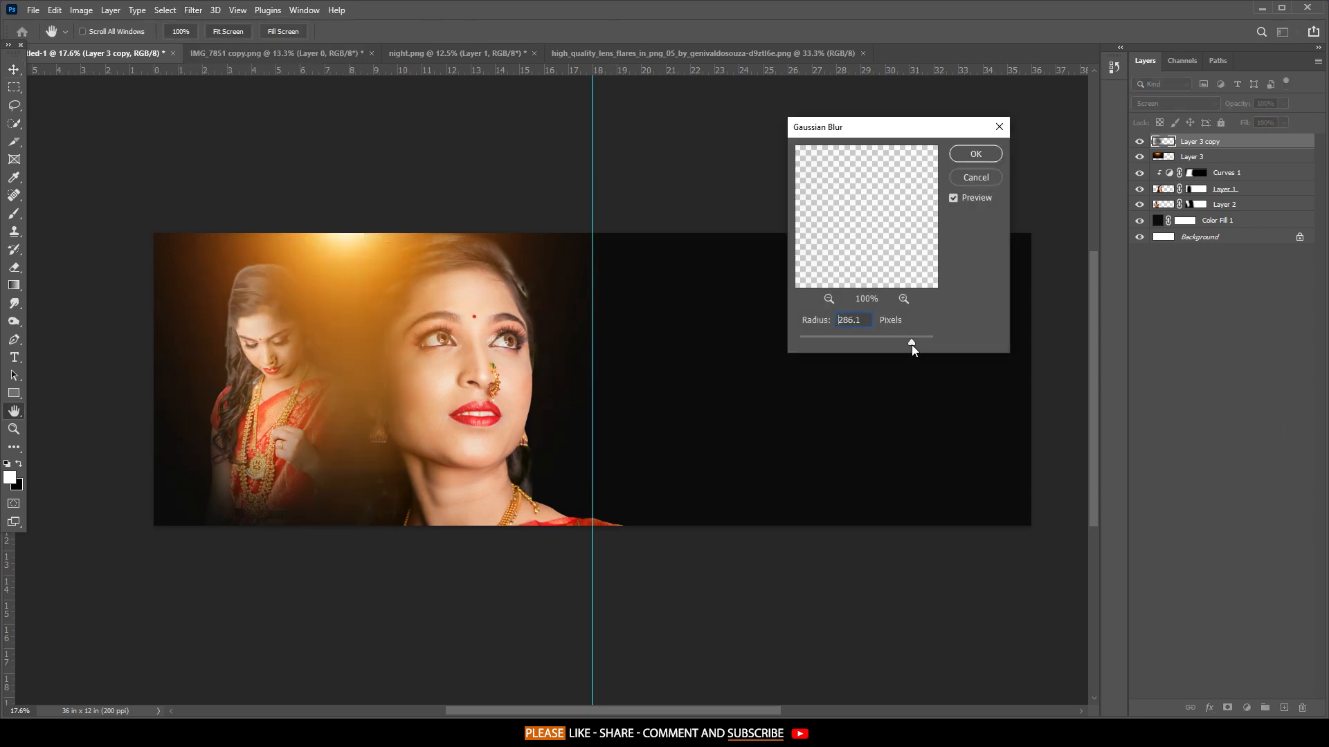
left_click_drag(929, 338, 920, 341)
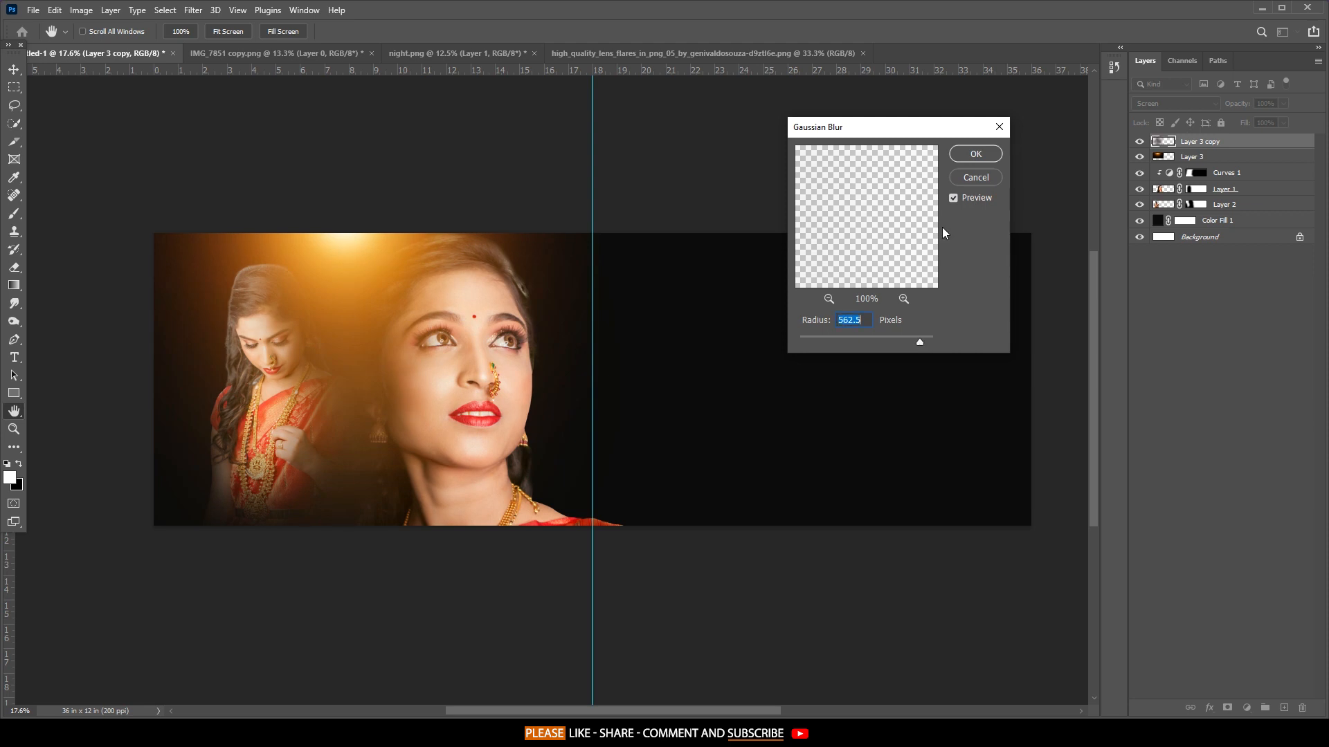
left_click(976, 153)
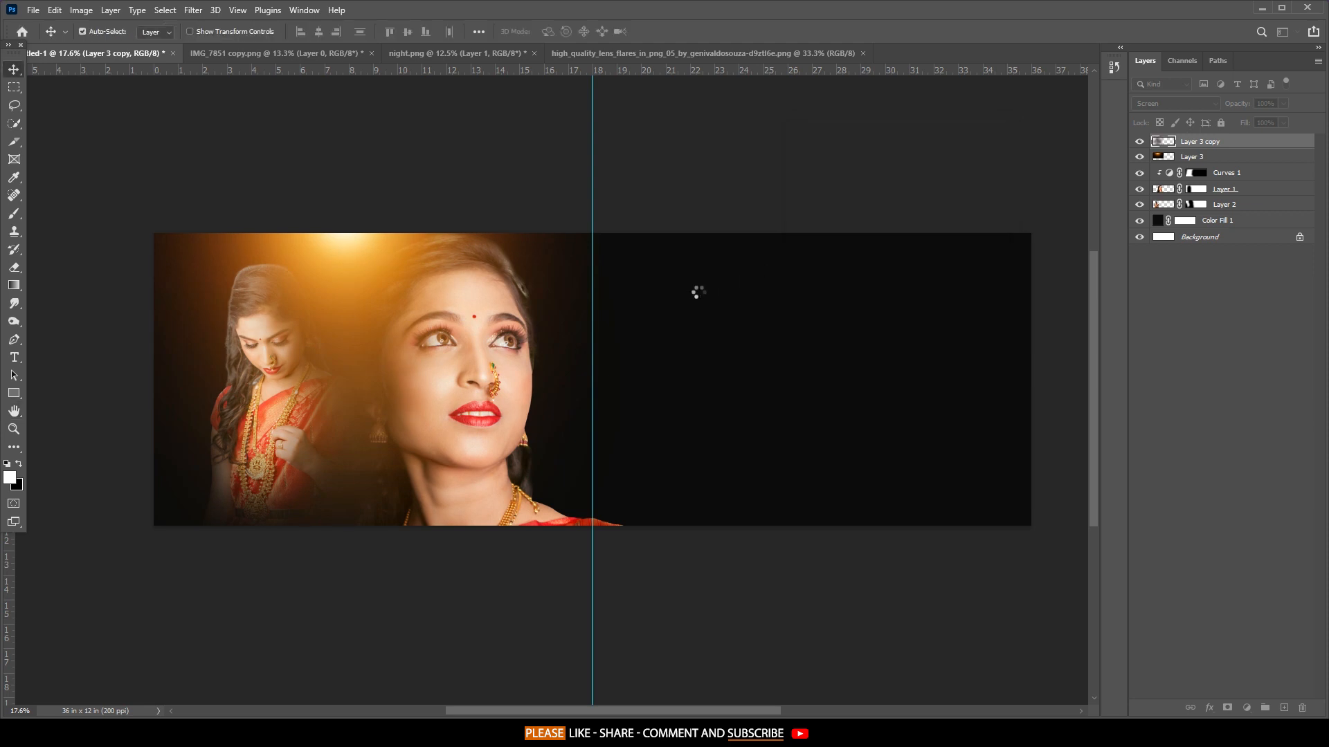
Add a new layer above the blurred flare copy and set the foreground color to red ff0000.
left_click_drag(821, 229, 773, 232)
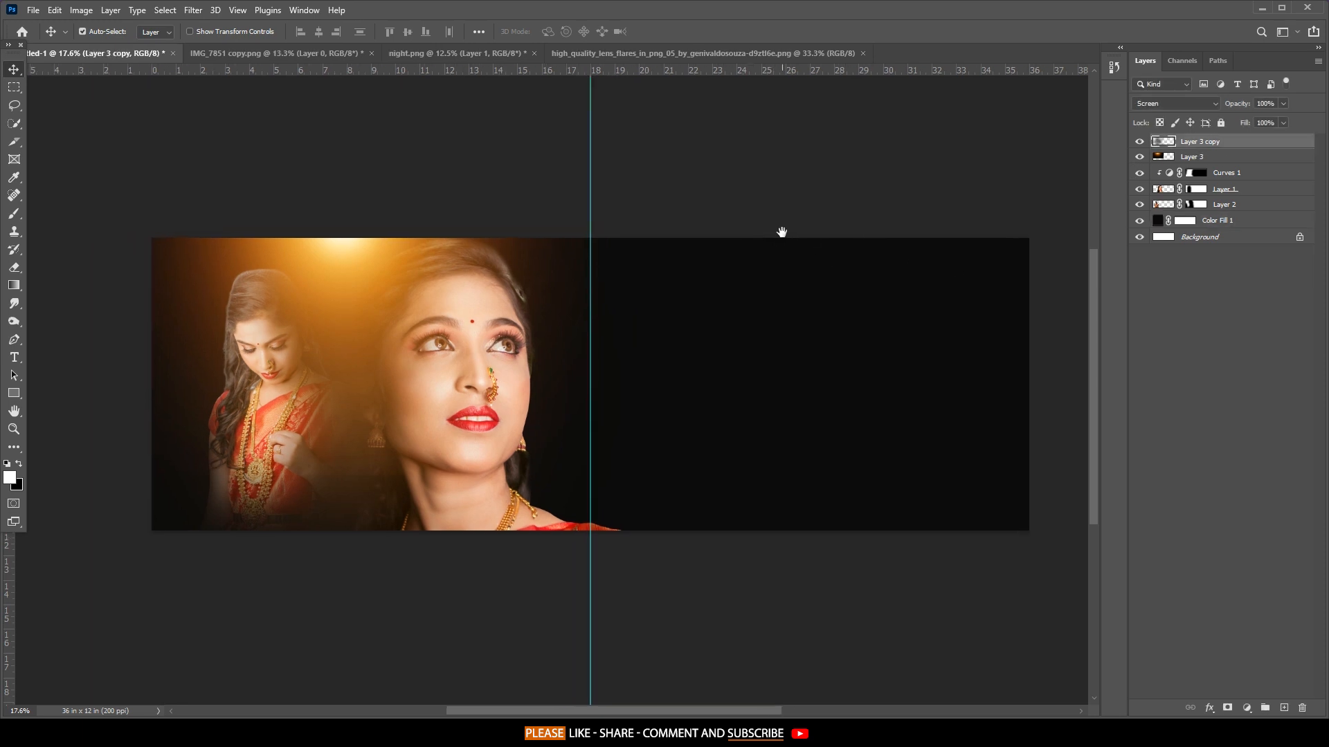
scroll(796, 242, "down", 1)
left_click(1284, 707)
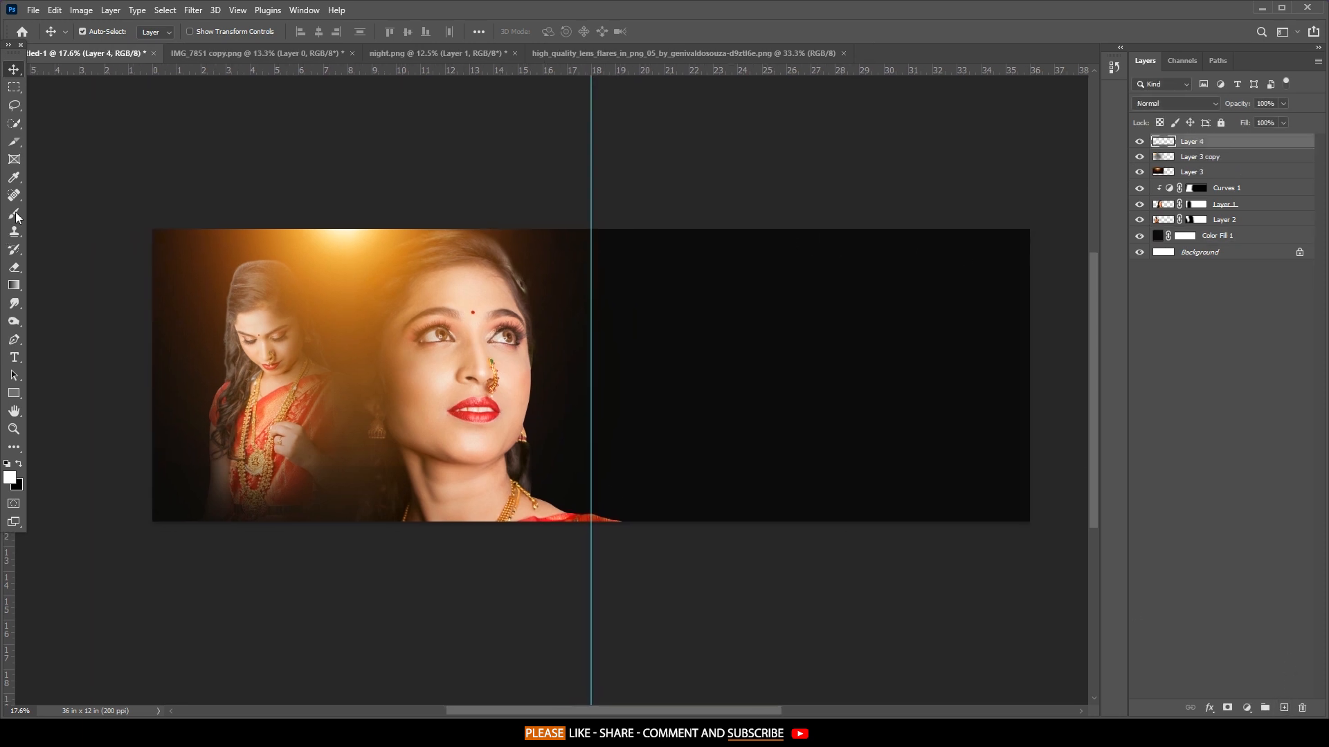
key("i")
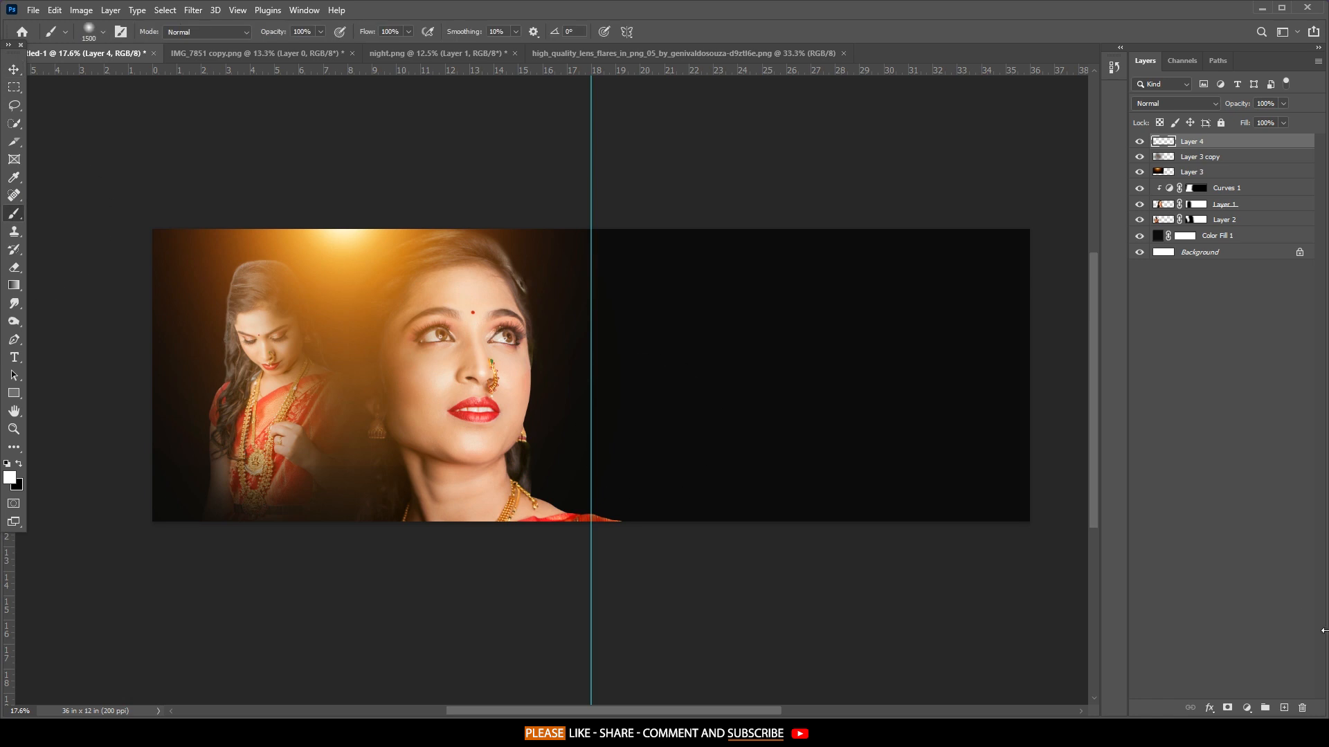
left_click(10, 477)
type("ff0000")
left_click(1059, 125)
key("b")
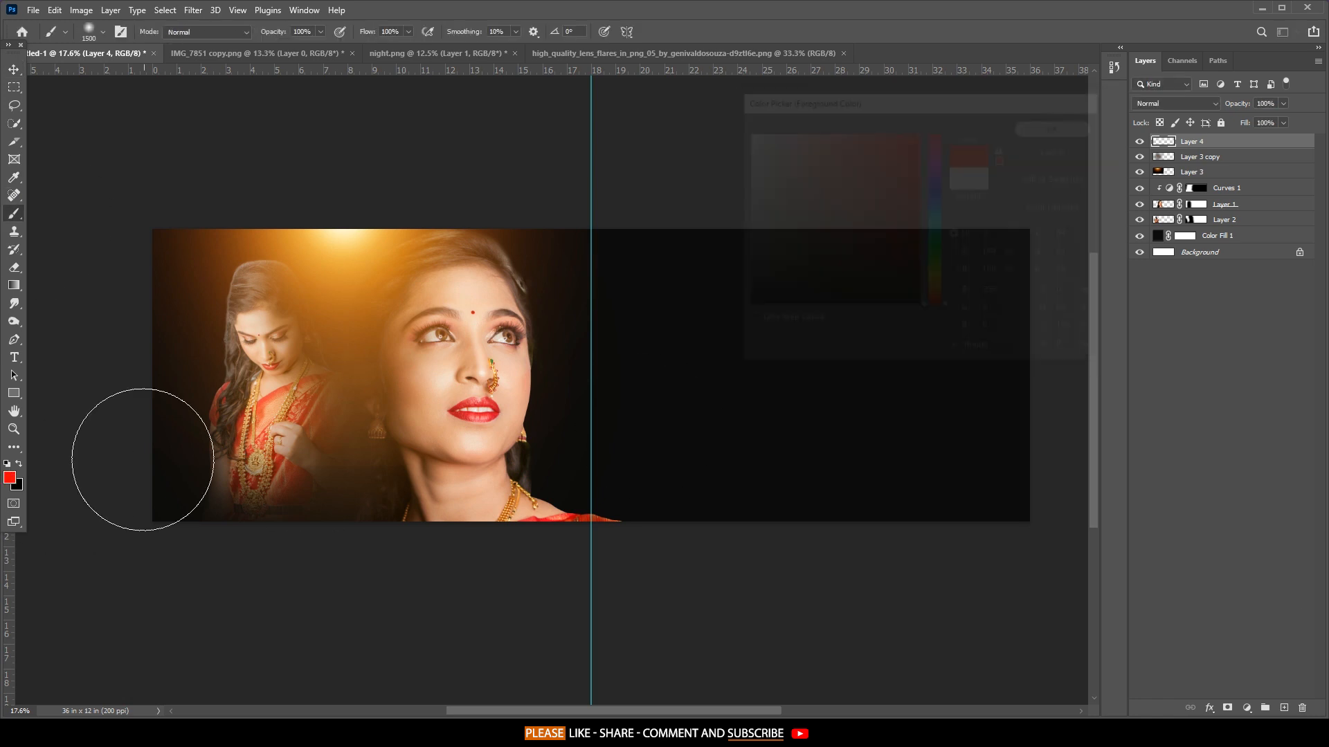
Paint red along the lower edge beneath both portraits and just past the center guide with a 2400 px brush.
key("bracketright")
key("bracketright")
key("bracketright")
key("bracketright")
key("bracketright")
key("bracketright")
key("bracketright")
key("bracketright")
key("bracketright")
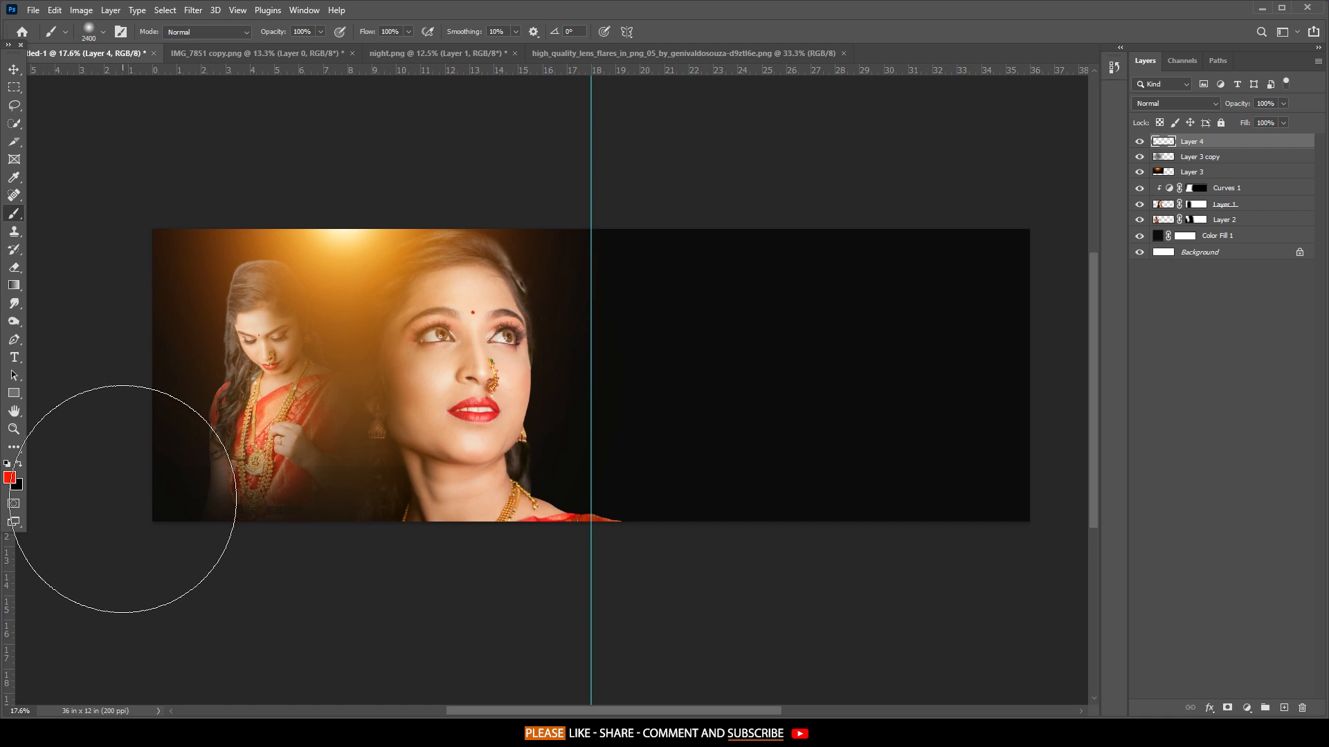
left_click_drag(152, 471, 221, 505)
left_click_drag(649, 567, 658, 564)
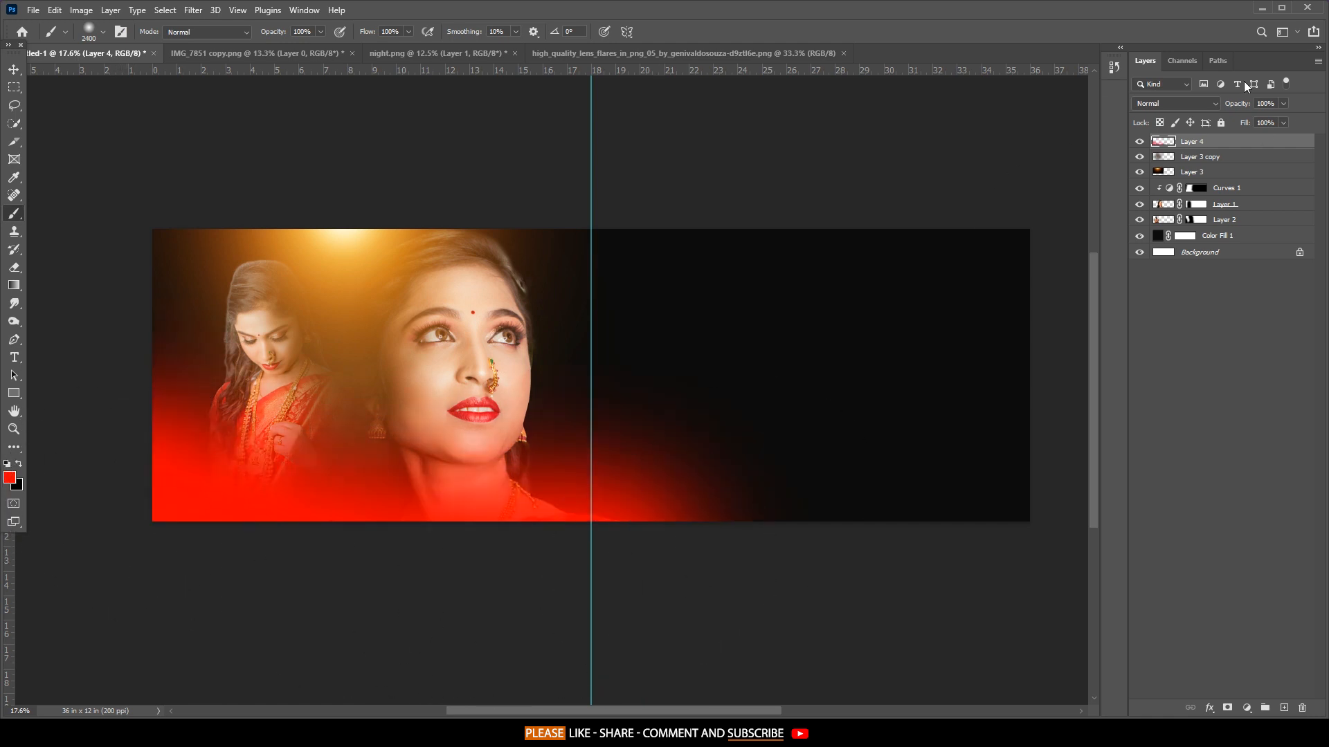
Set the red paint layer to Overlay blending at 53% opacity.
left_click(1204, 86)
left_click(1203, 102)
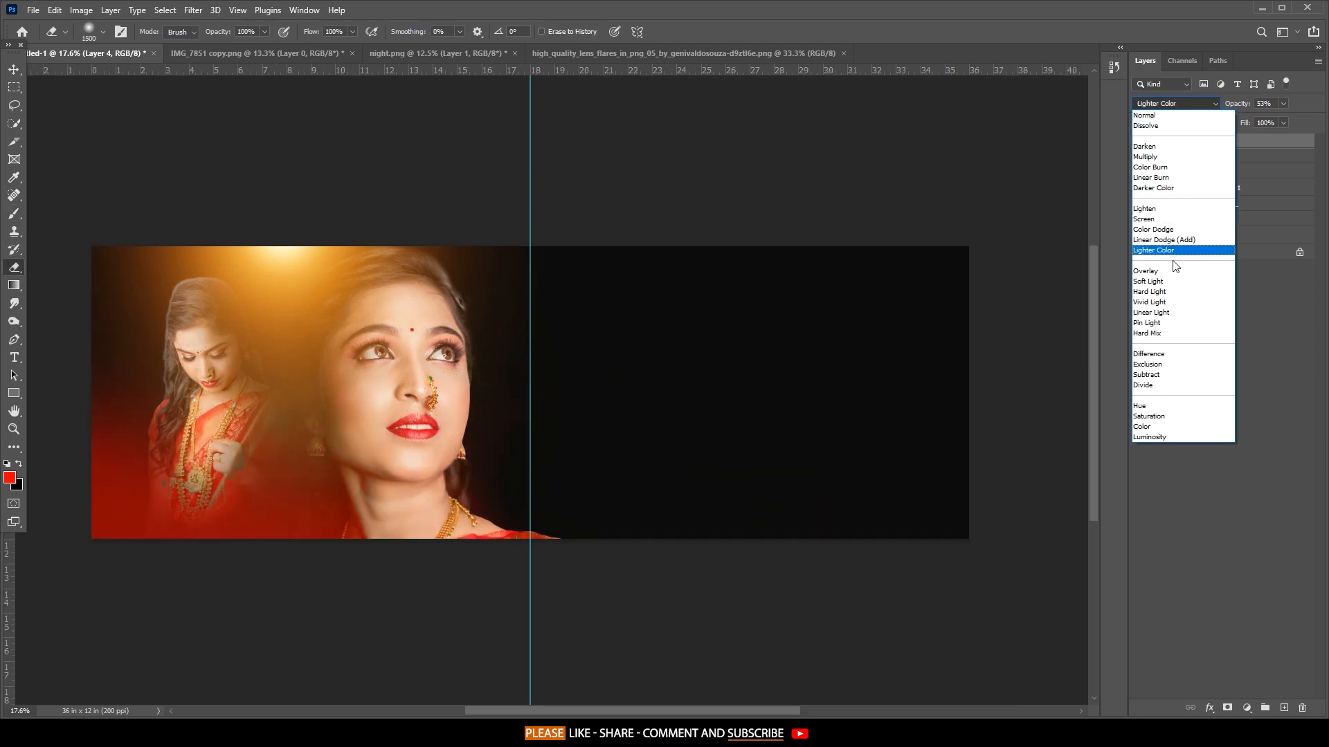
key("Up")
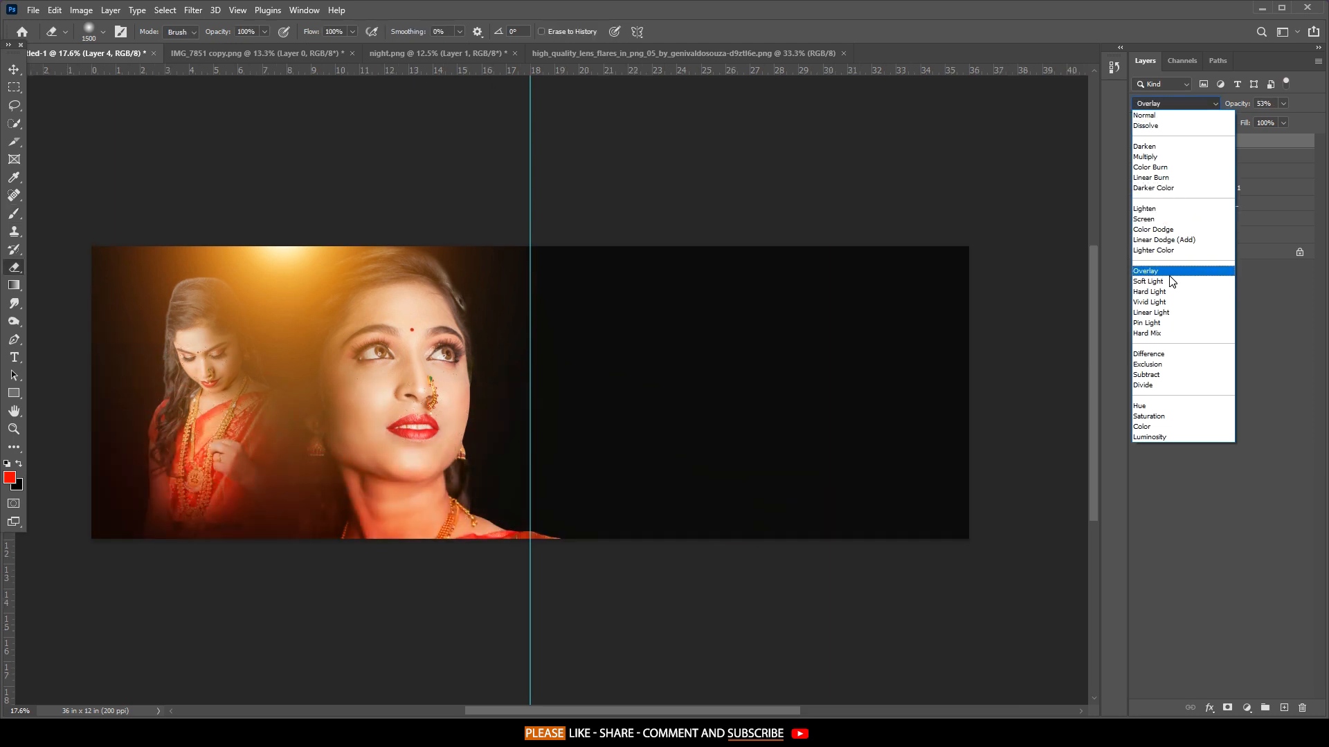
key("Return")
left_click_drag(777, 336, 865, 316)
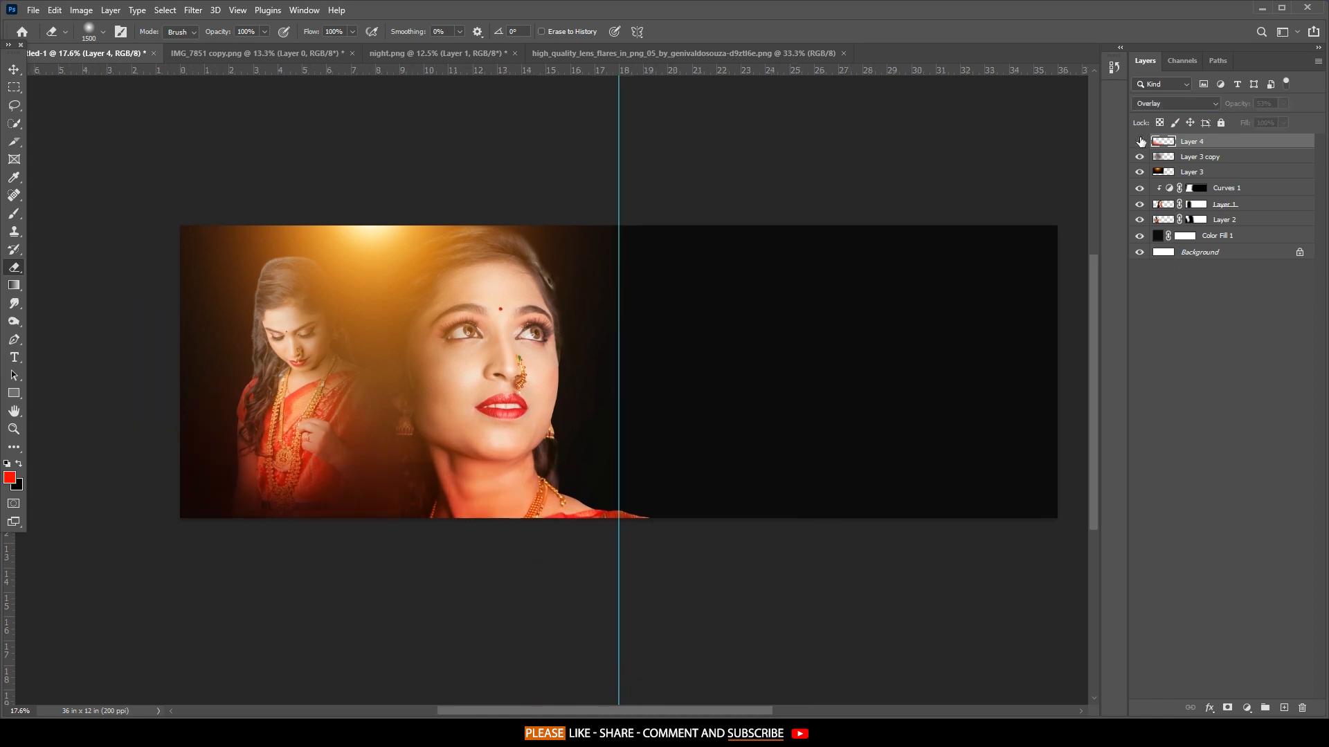
left_click_drag(869, 257, 810, 273)
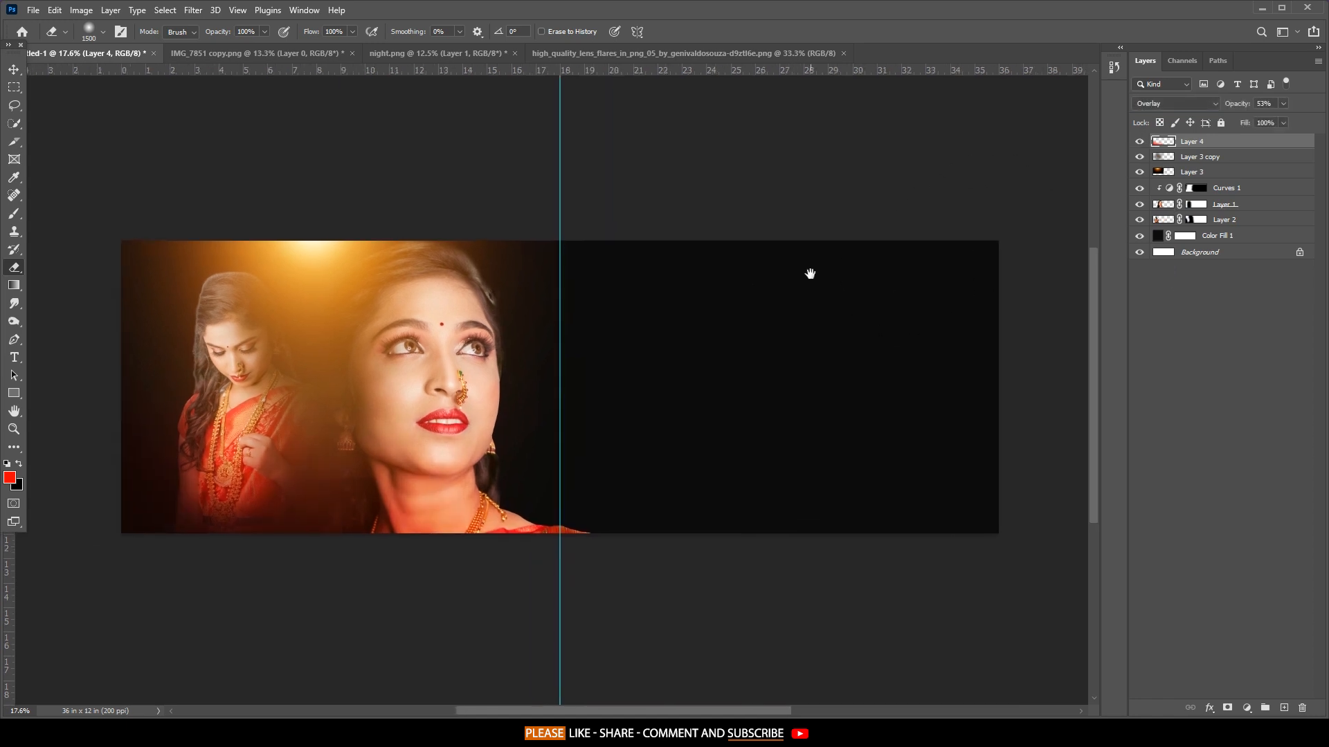
left_click_drag(765, 318, 761, 314)
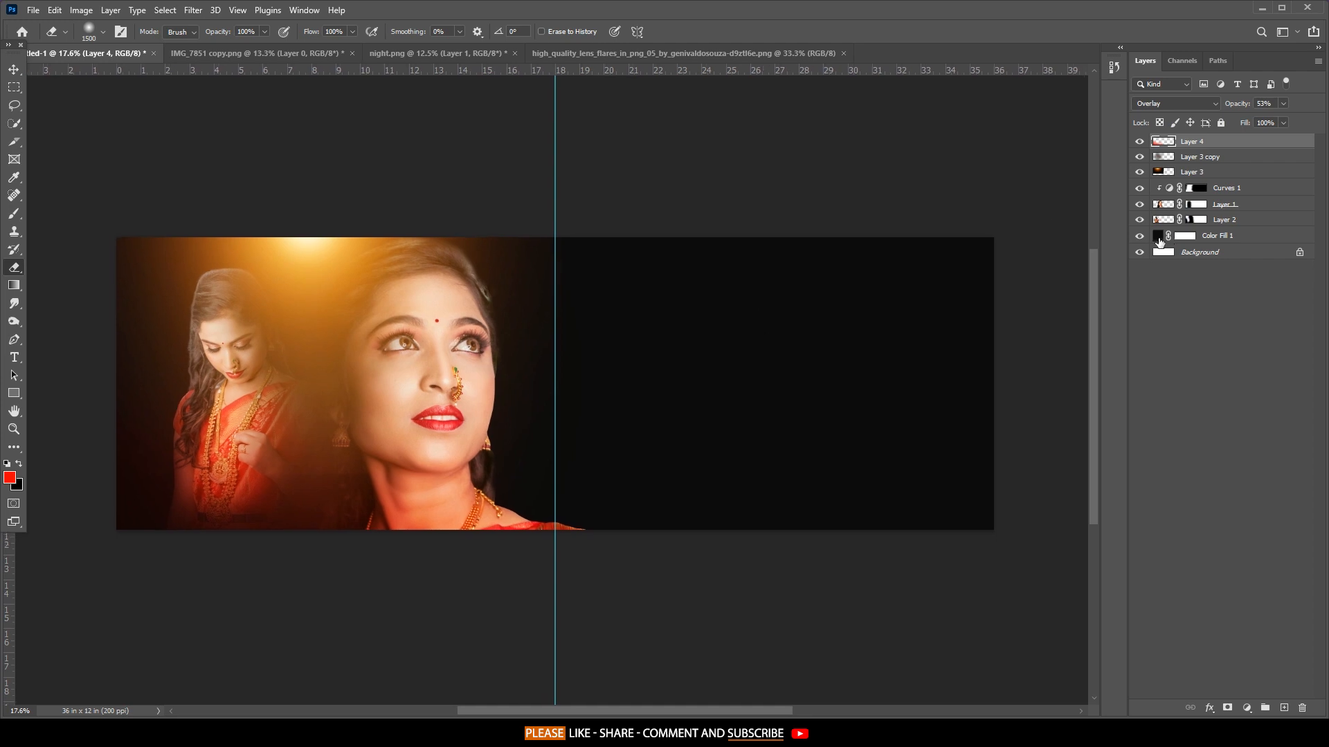
left_click_drag(879, 255, 878, 264)
Add a new layer directly above Color Fill 1 and pick a tan foreground color based on a sample from the large portrait.
left_click(1260, 238)
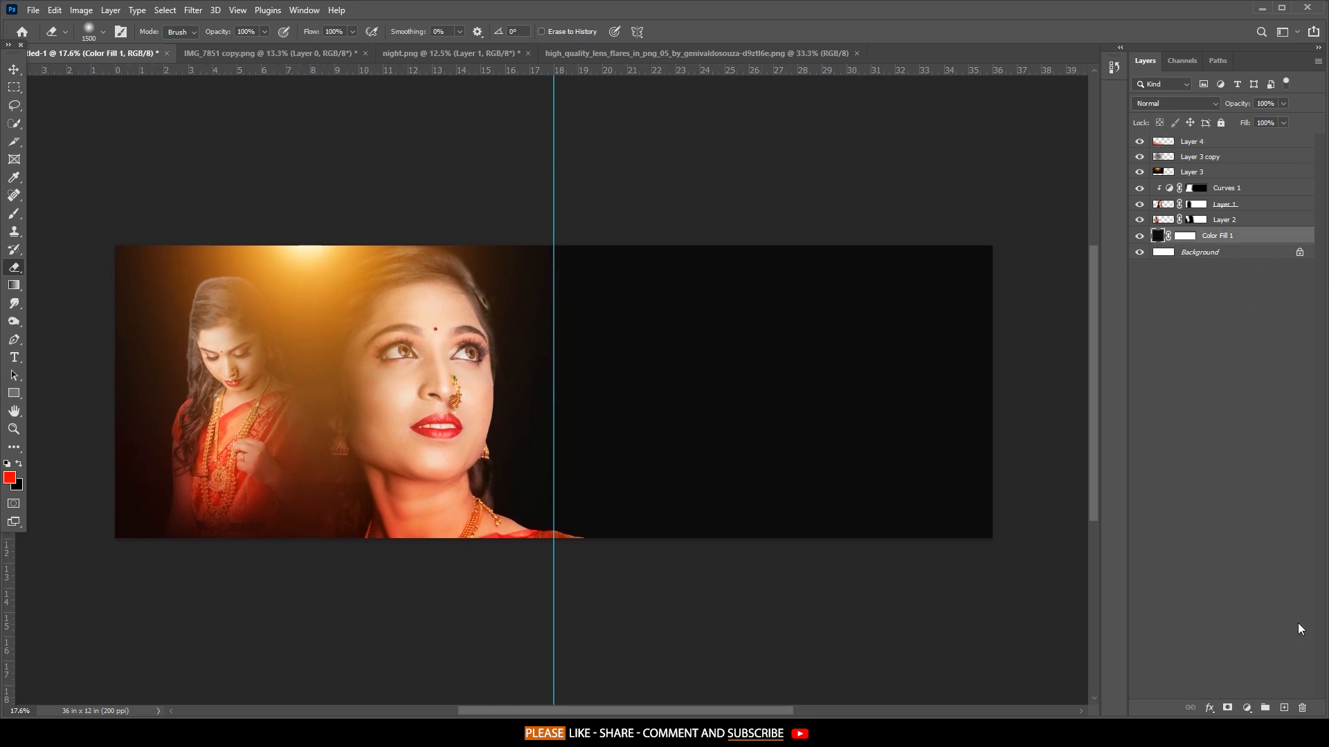
left_click(1284, 707)
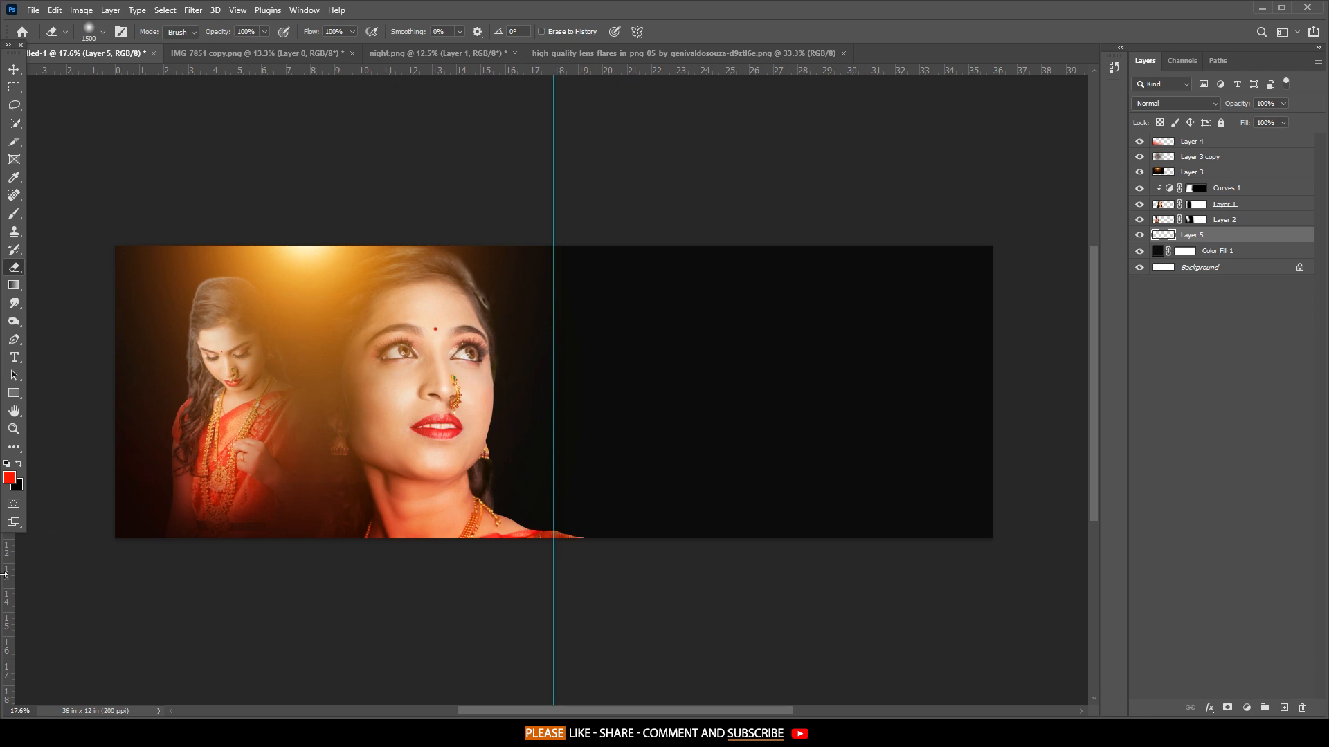
left_click(10, 477)
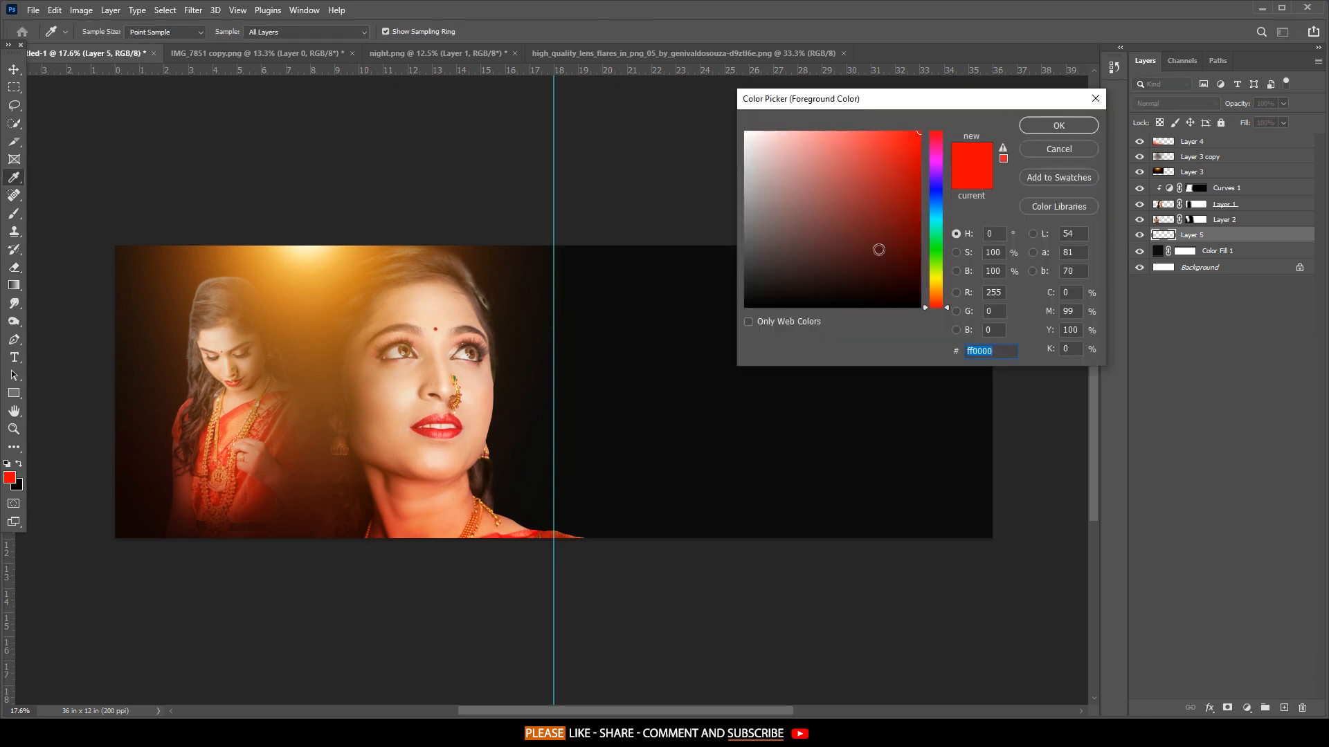
left_click(382, 286)
left_click_drag(872, 186, 801, 183)
left_click(1045, 132)
key("e")
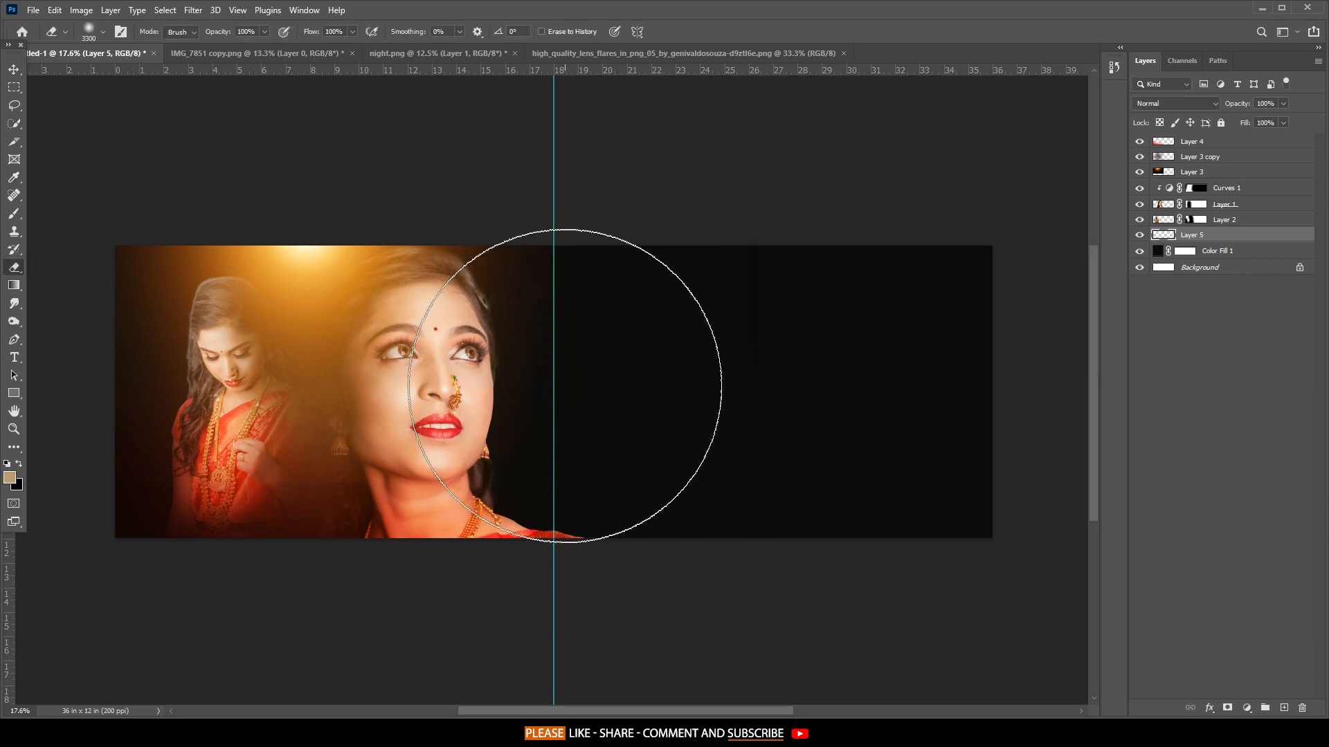
key("bracketright")
key("bracketright")
key("bracketright")
key("bracketright")
key("bracketright")
key("bracketright")
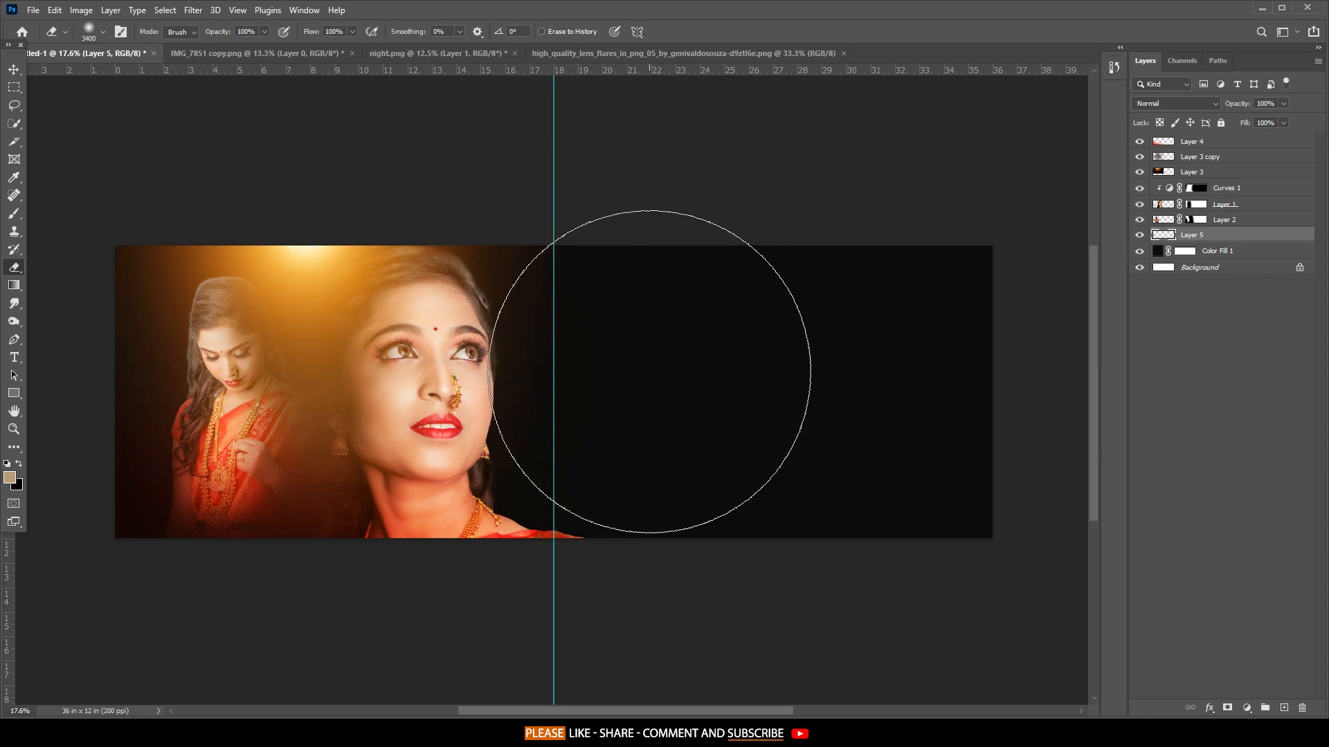
Paint a soft tan glow behind the large portrait and across the middle of the sheet with a 3000 px brush.
left_click(14, 213)
key("bracketright")
key("bracketright")
key("bracketright")
key("bracketright")
key("bracketright")
key("bracketright")
key("bracketright")
key("bracketright")
key("bracketright")
key("bracketright")
key("bracketright")
key("bracketright")
left_click(670, 418)
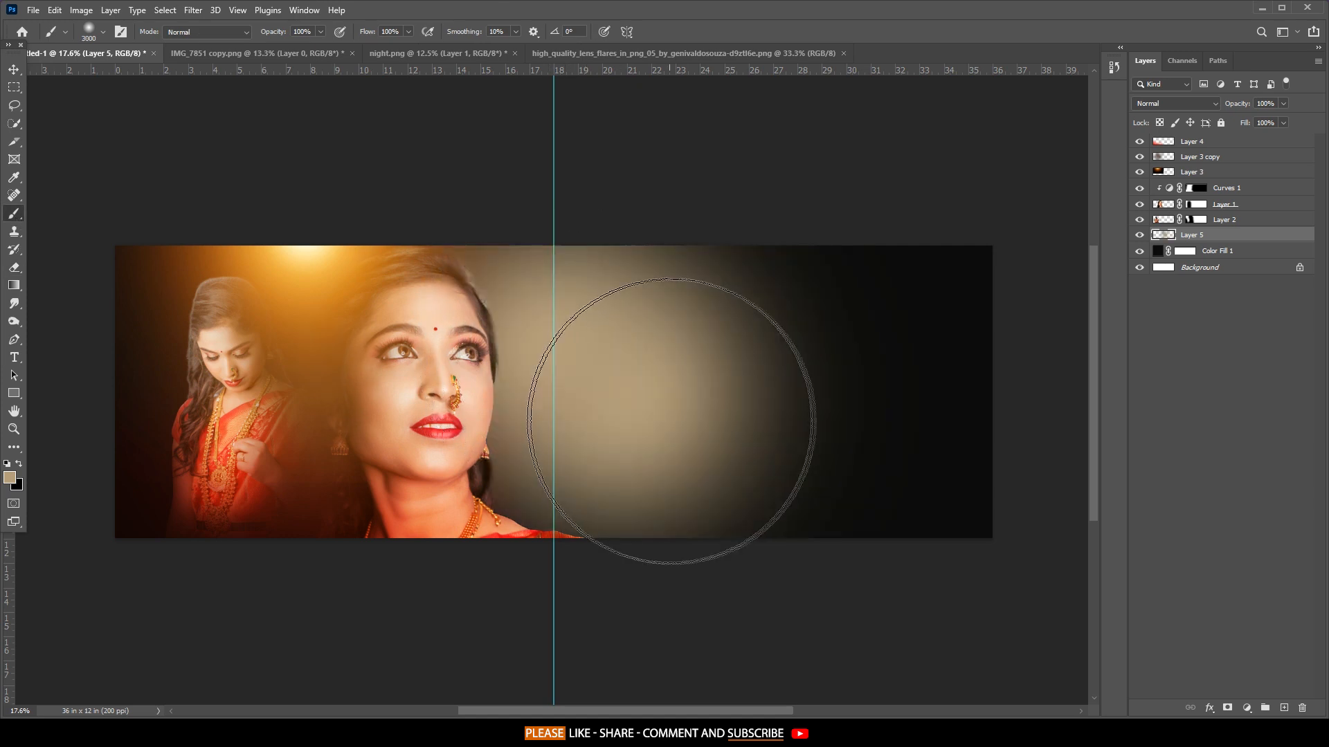
left_click(692, 432)
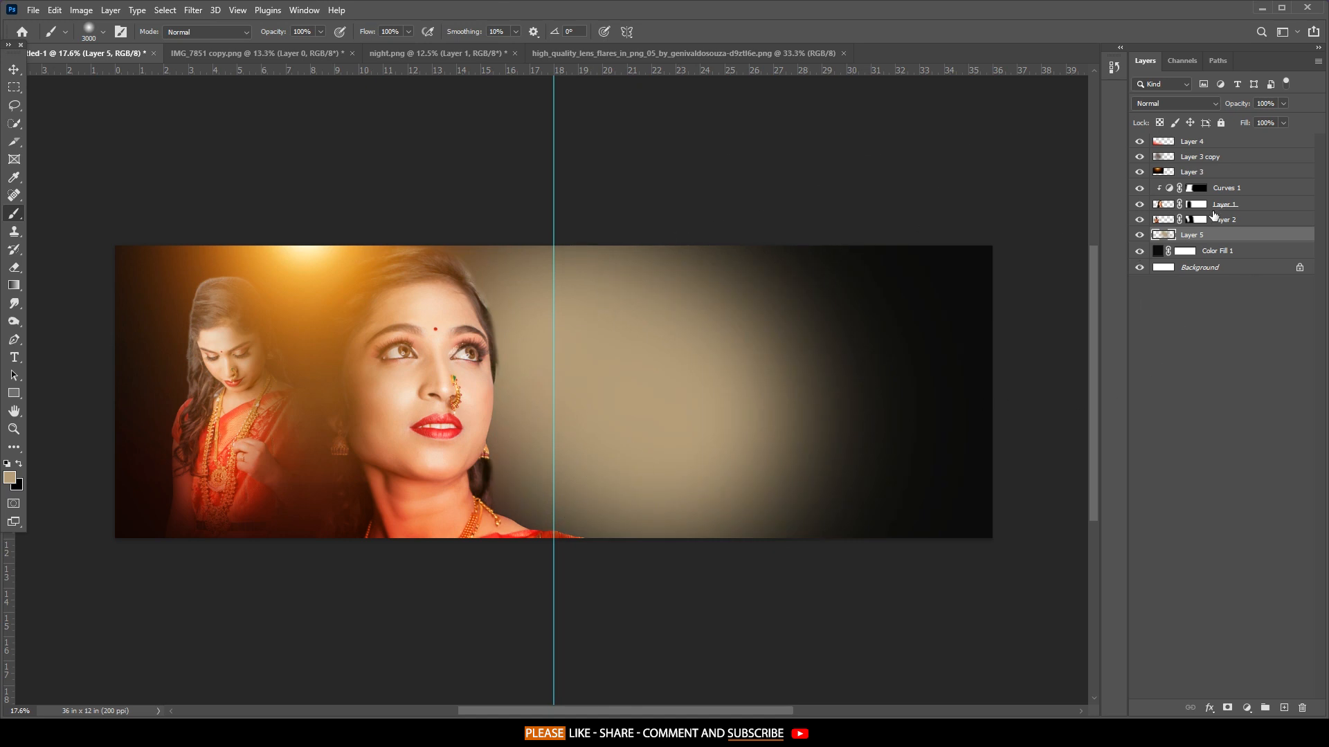
Switch to the Move tool and duplicate the large flare layer, Layer 3.
left_click(14, 70)
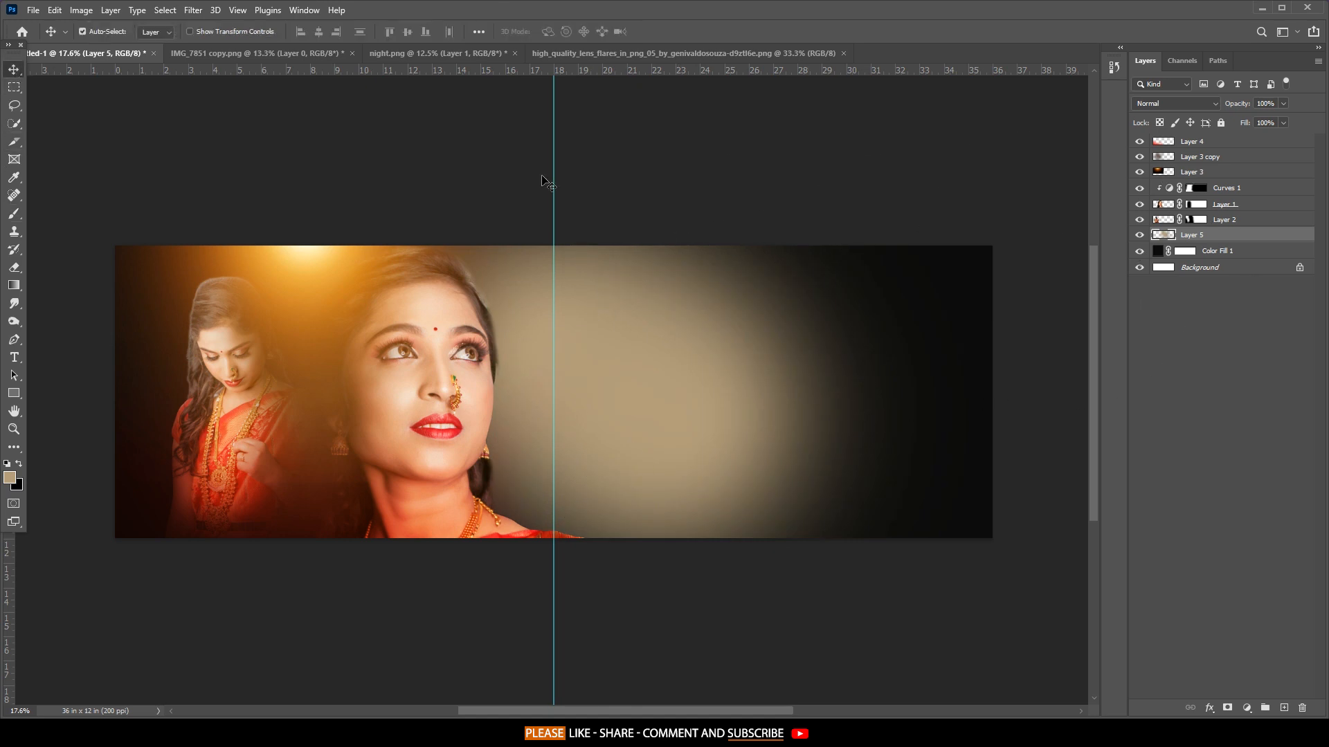
left_click(1208, 169)
double_click(1198, 171)
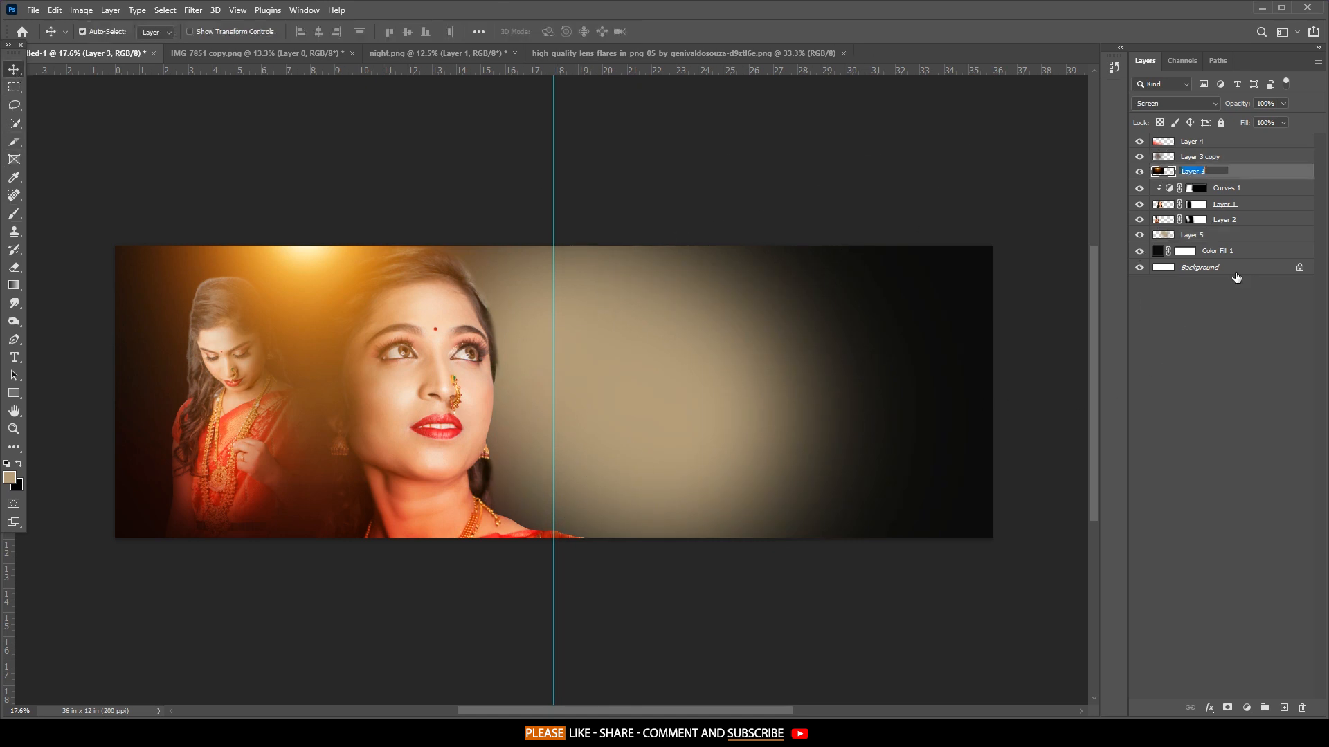
left_click_drag(1246, 173, 1284, 708)
key("Return")
Move the duplicated flare to the right half of the sheet, resize it, and keep it in Screen blending.
scroll(834, 252, "right", 3)
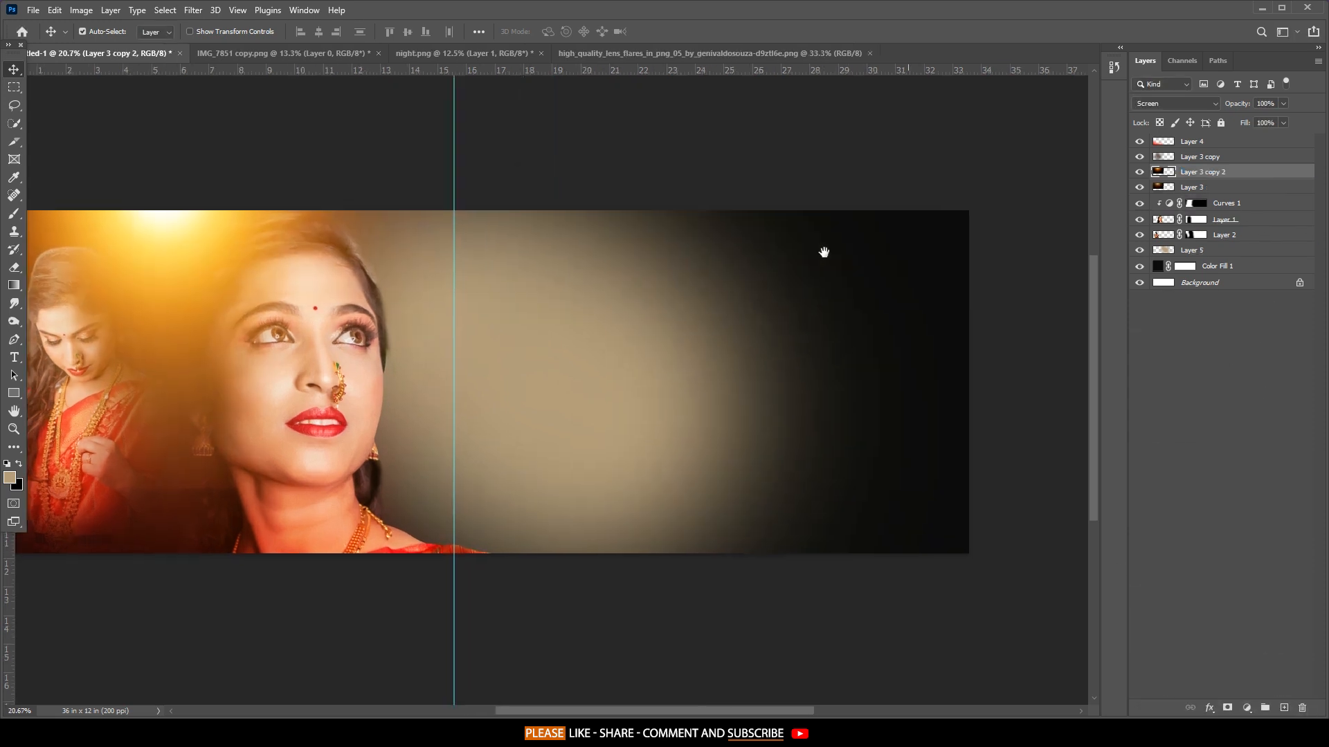
key("ctrl+t")
left_click_drag(378, 320, 1040, 458)
left_click_drag(515, 330, 362, 330)
left_click_drag(741, 361, 771, 362)
left_click(688, 31)
scroll(802, 223, "left", 1)
scroll(803, 225, "down", 1)
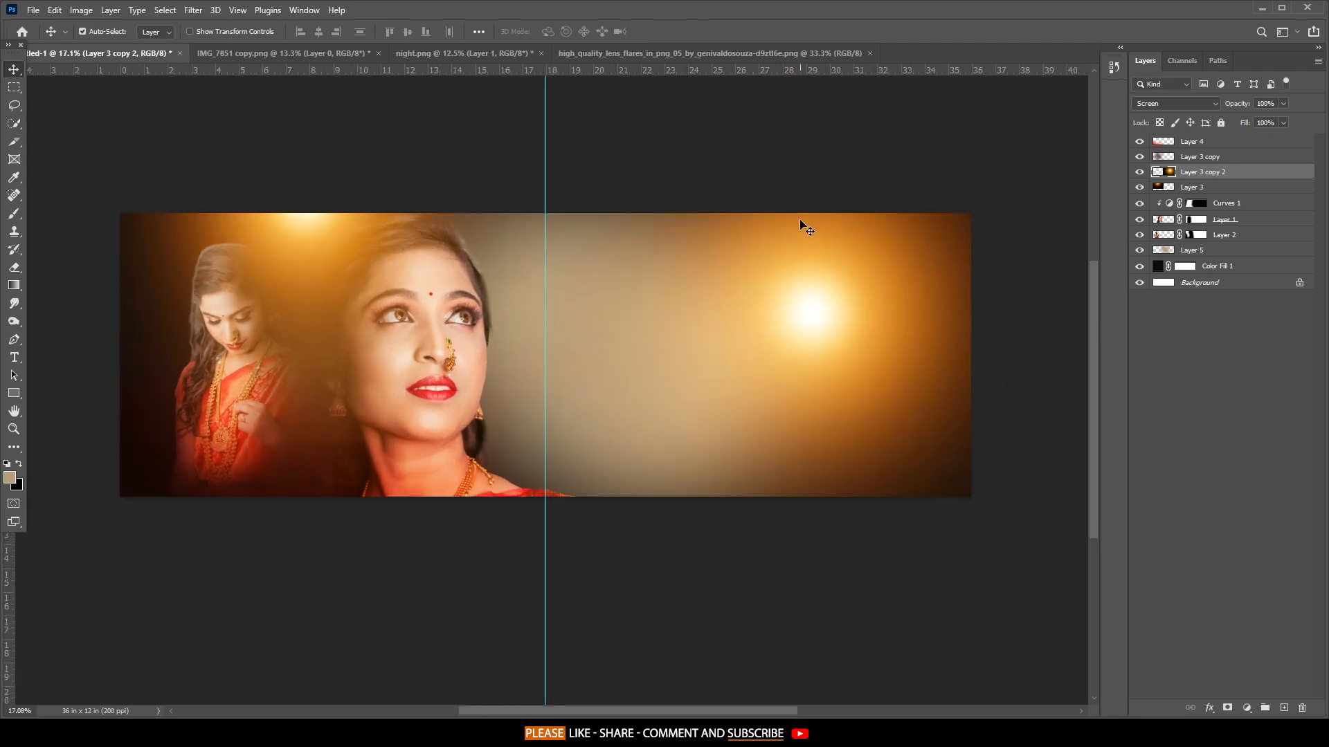
left_click_drag(1018, 182, 981, 194)
key("shift+alt+s")
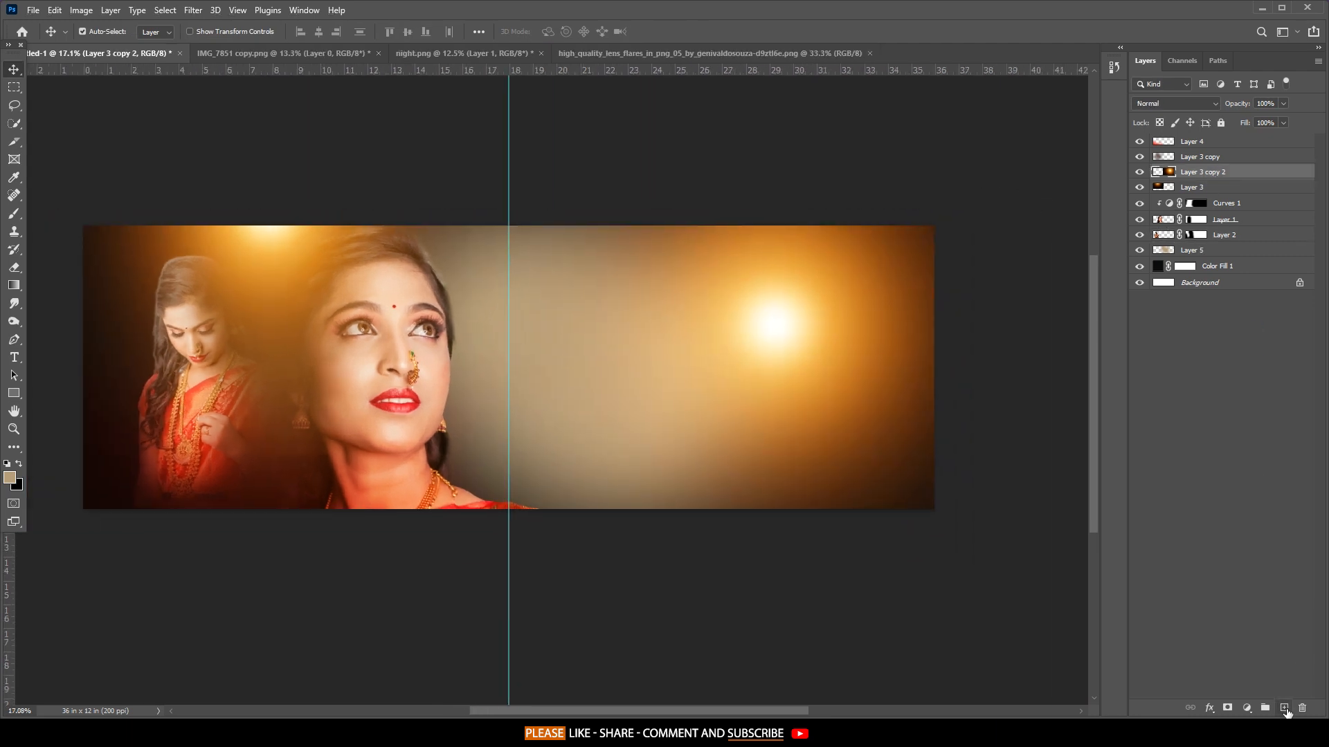
Add a layer above the right-hand flare and paint teal 18dbc6 along the lower edge of the sheet's right half with a 3000 px brush.
left_click(1284, 709)
left_click_drag(1000, 401, 949, 403)
key("b")
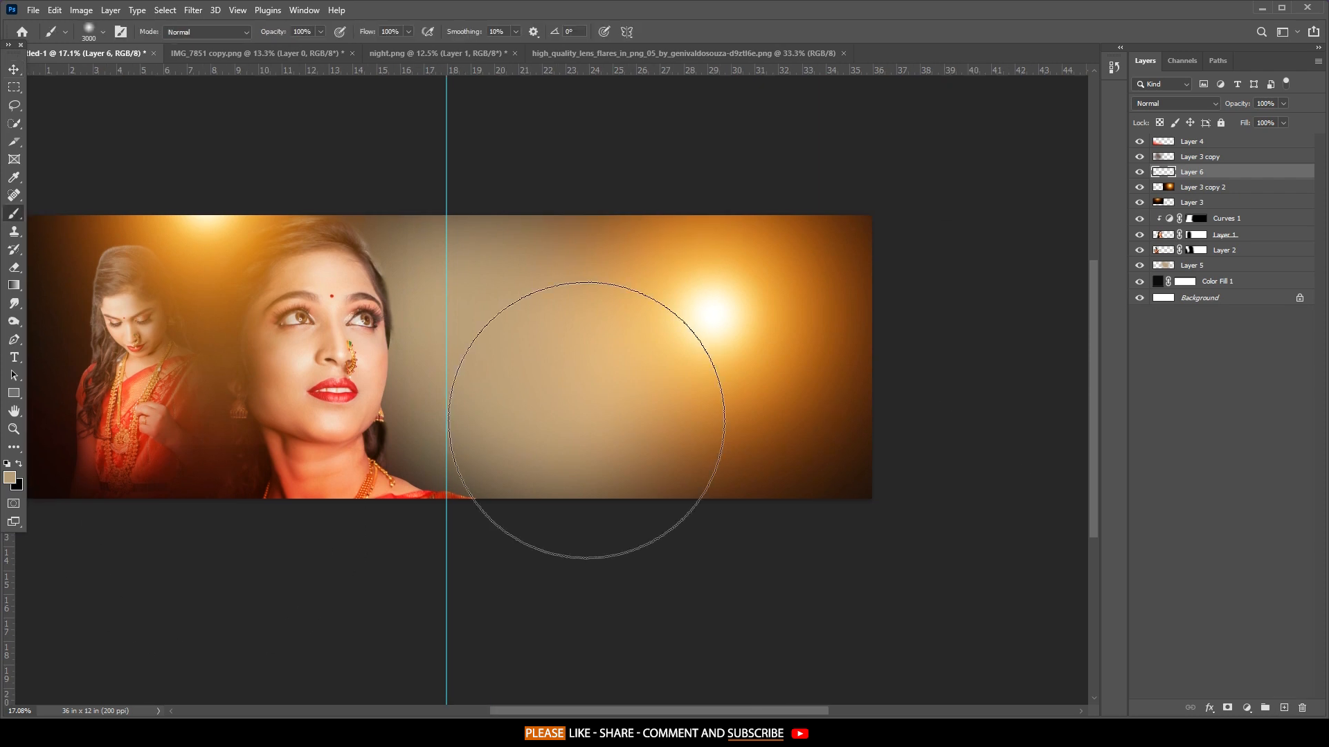
left_click(9, 477)
type("189ddb")
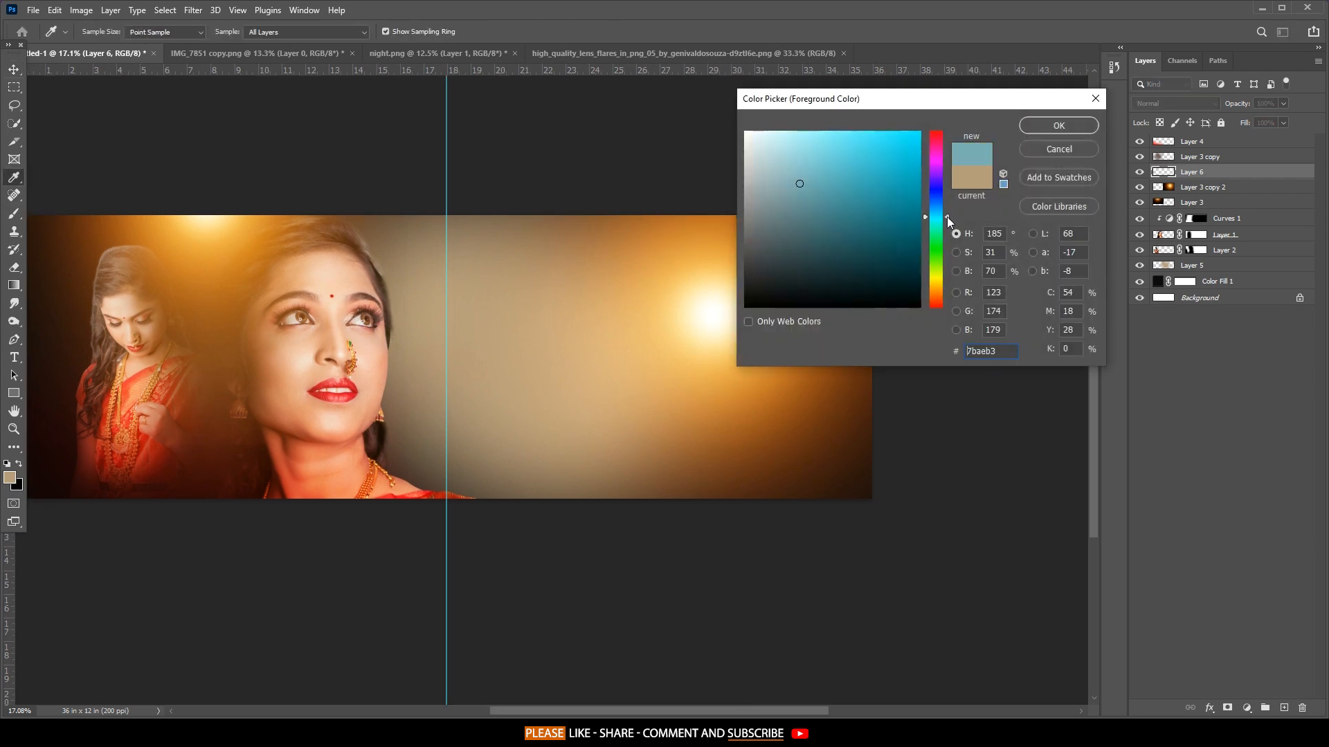
left_click_drag(934, 214, 934, 223)
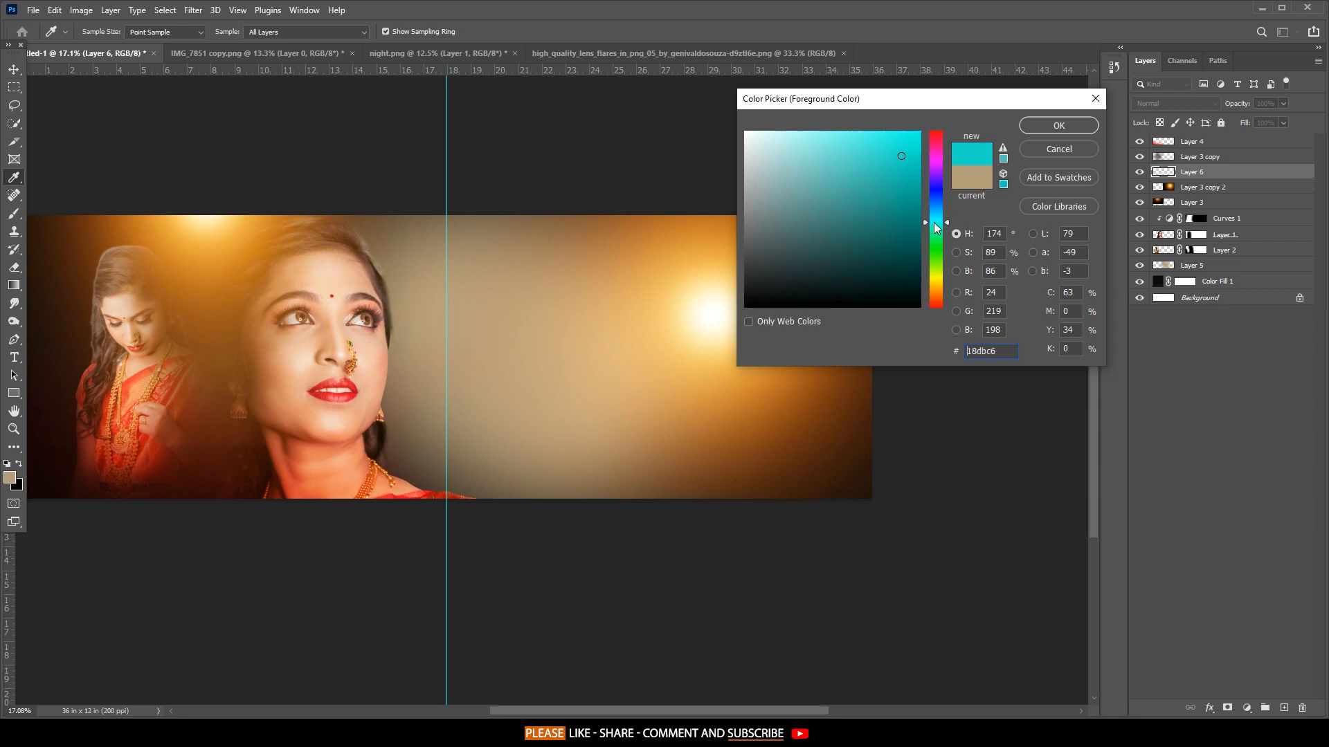
left_click(1036, 128)
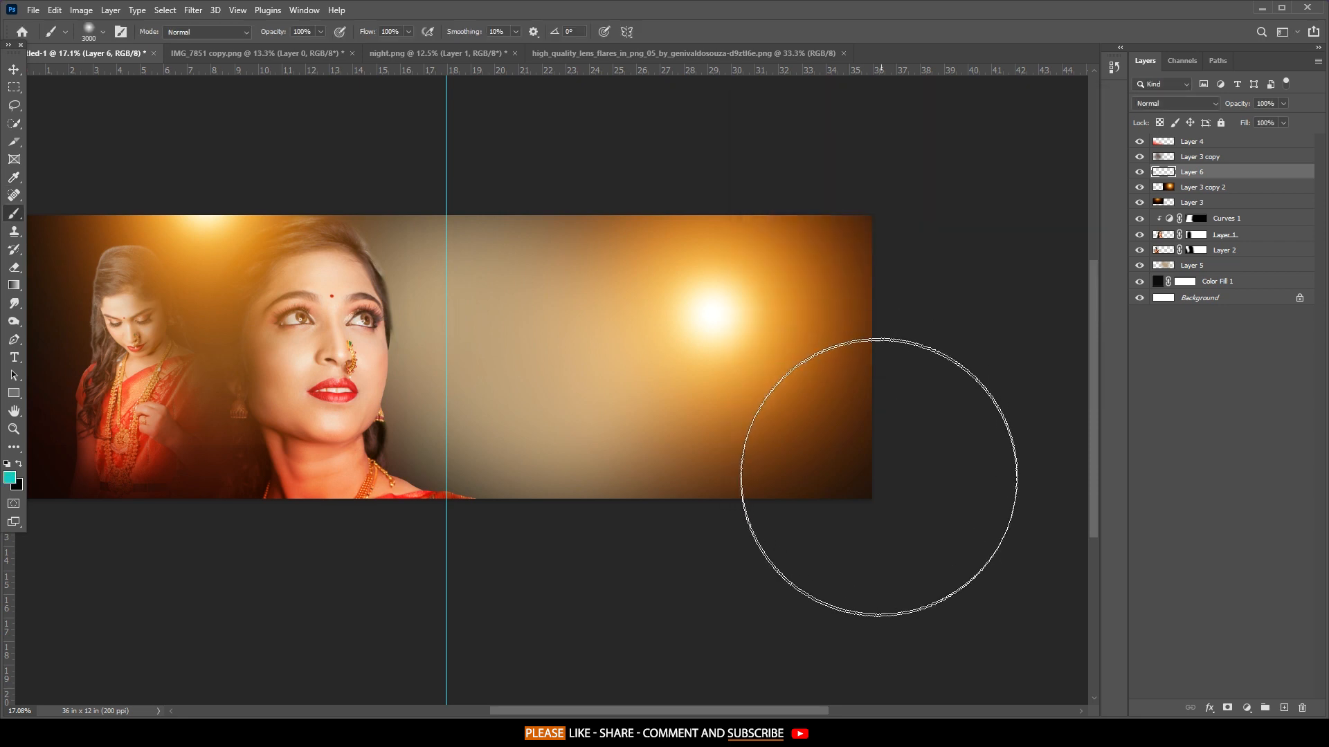
mouse_move(541, 560)
left_mouse_down()
mouse_move(445, 558)
mouse_move(895, 558)
left_mouse_up()
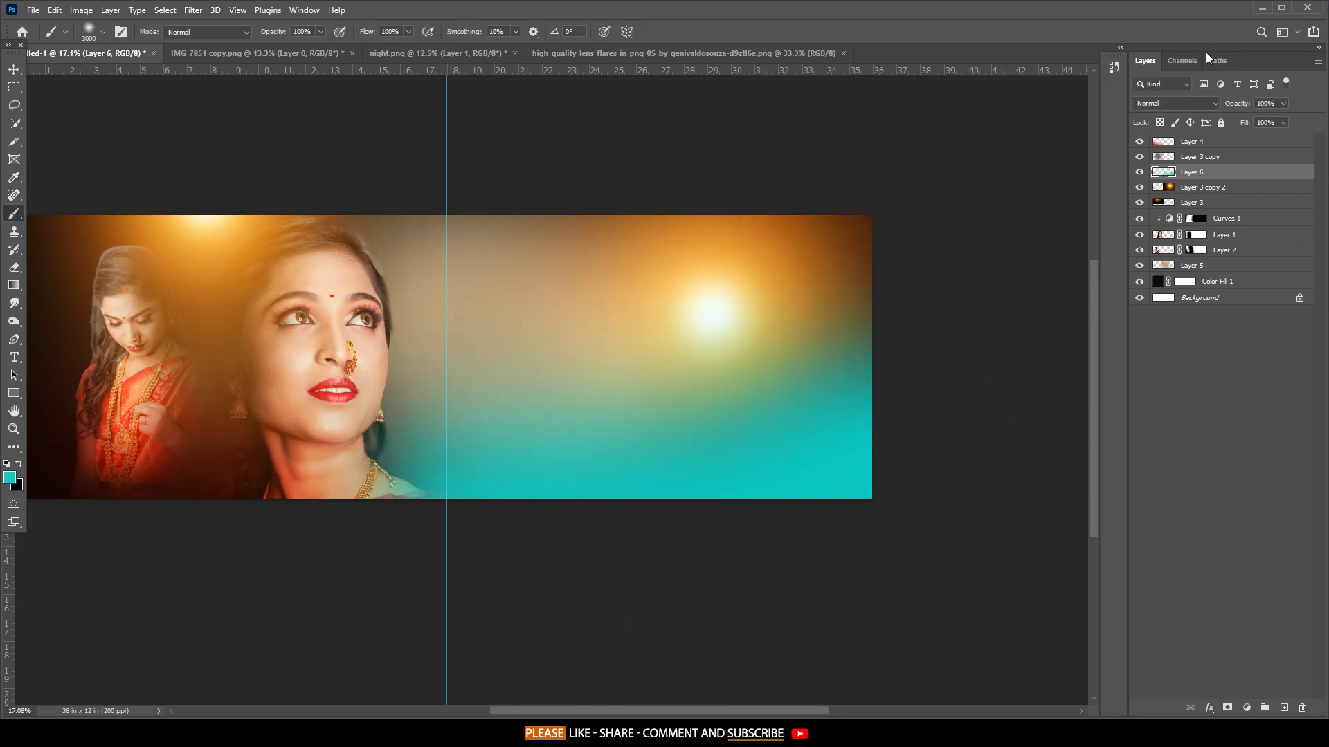
Set the teal glow layer, Layer 6, to Screen blending at 73% opacity and switch to the Move tool.
left_click(1177, 102)
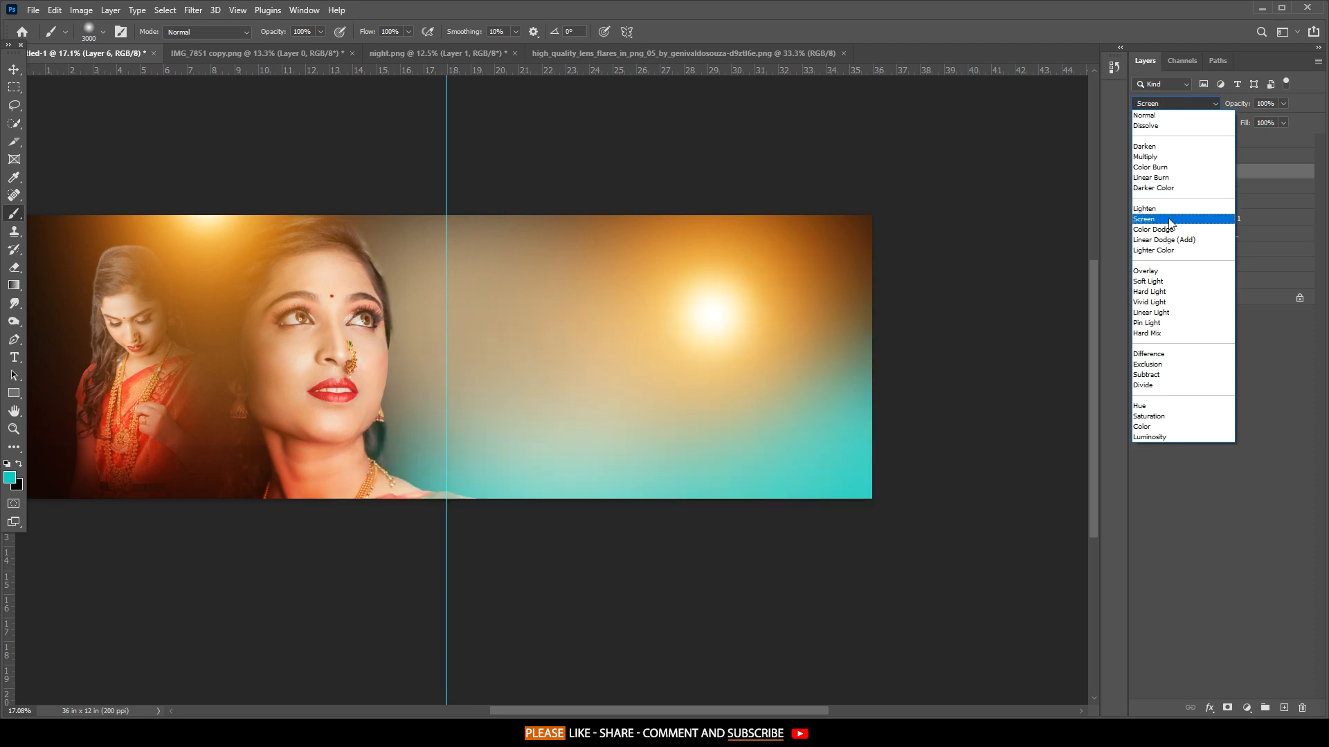
left_click(1166, 218)
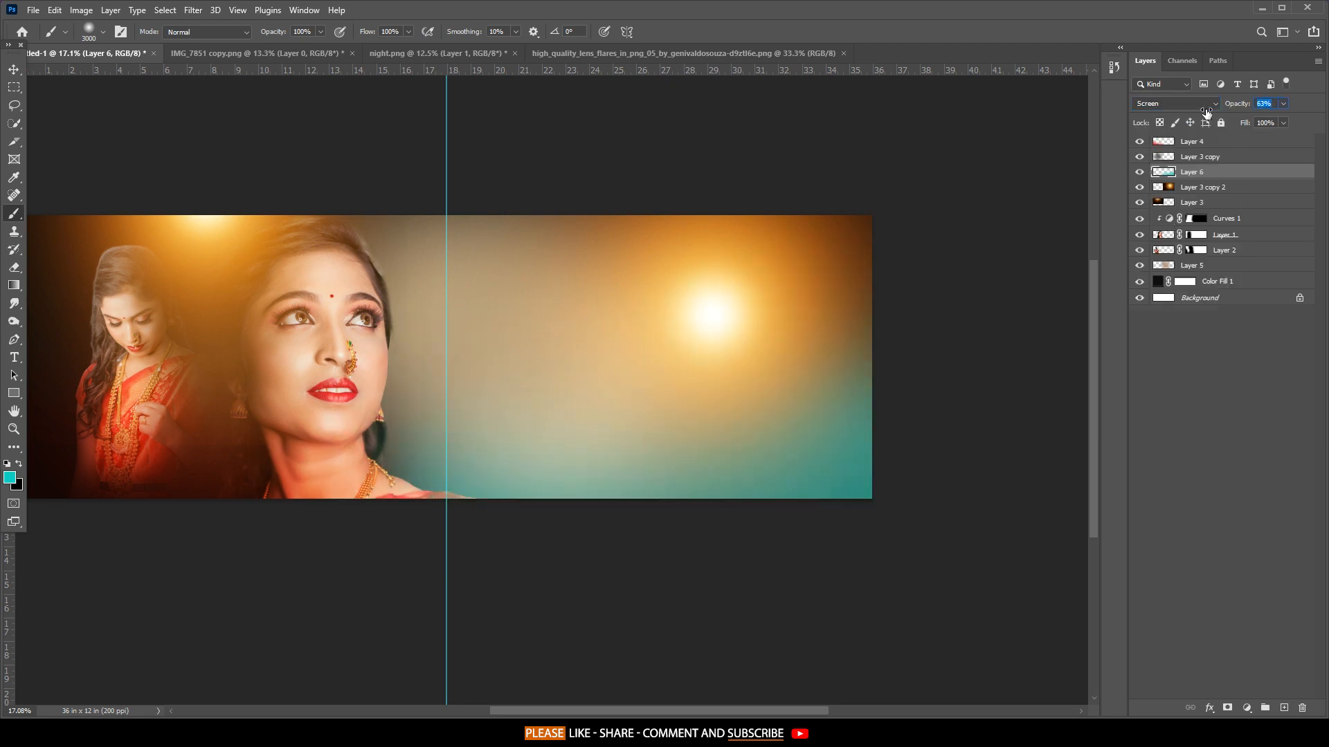
left_click_drag(896, 174, 1010, 203)
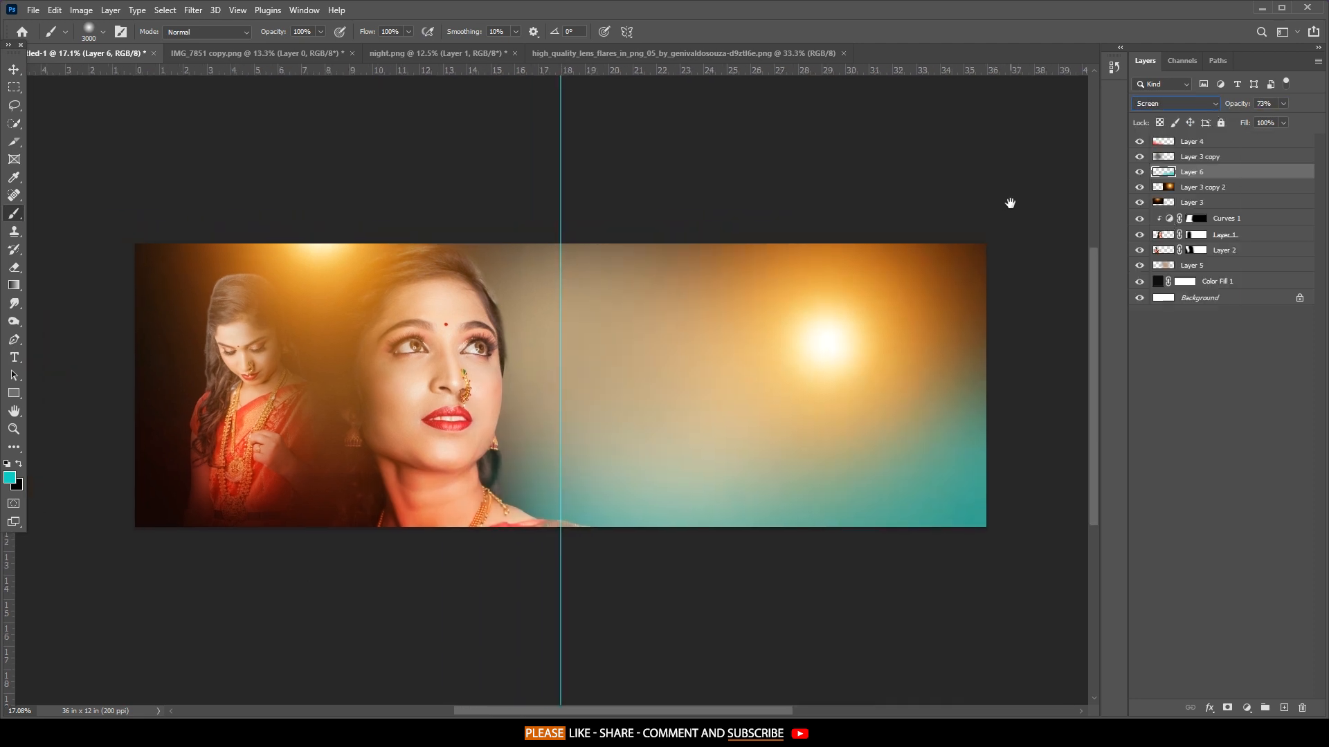
left_click(14, 70)
left_click_drag(1059, 287, 1050, 290)
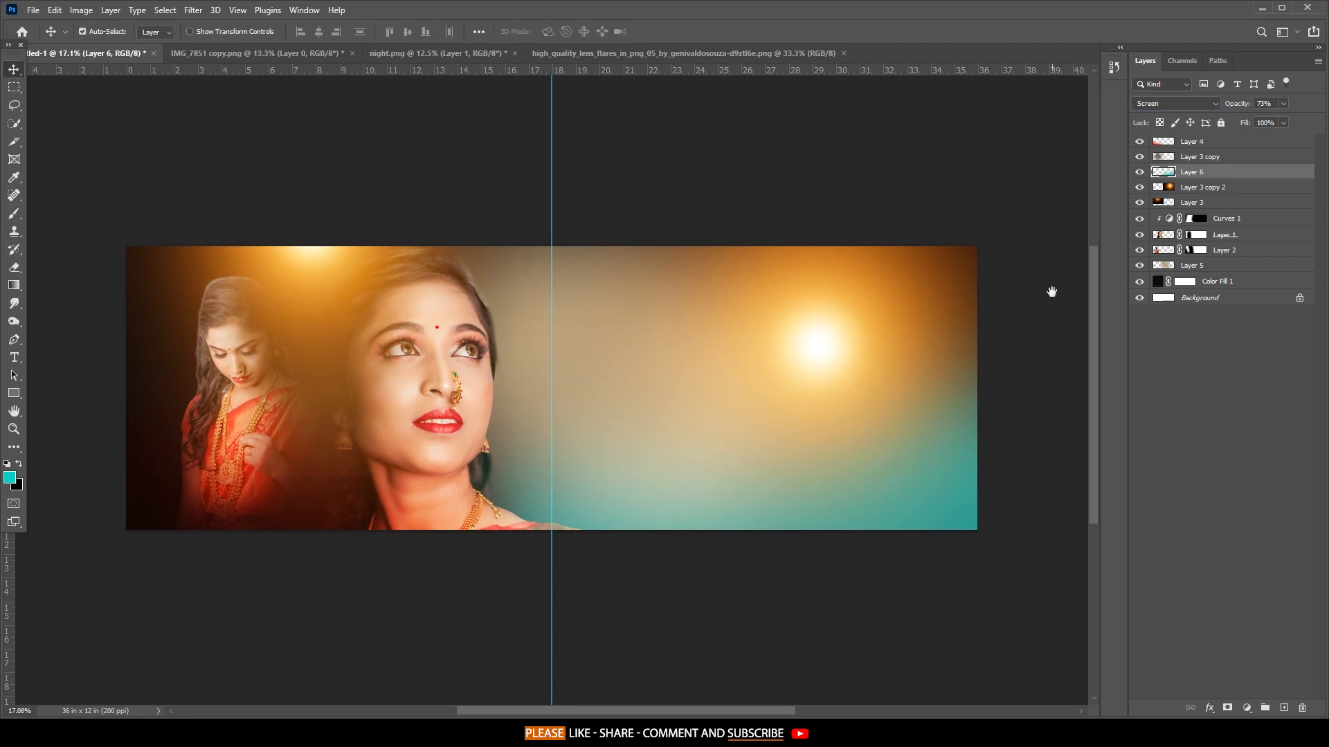
Add a layer above Layer 5 and paint a pink eb29ae glow beside the large portrait with a 3000 px brush.
left_click(1204, 265)
left_click(1295, 689)
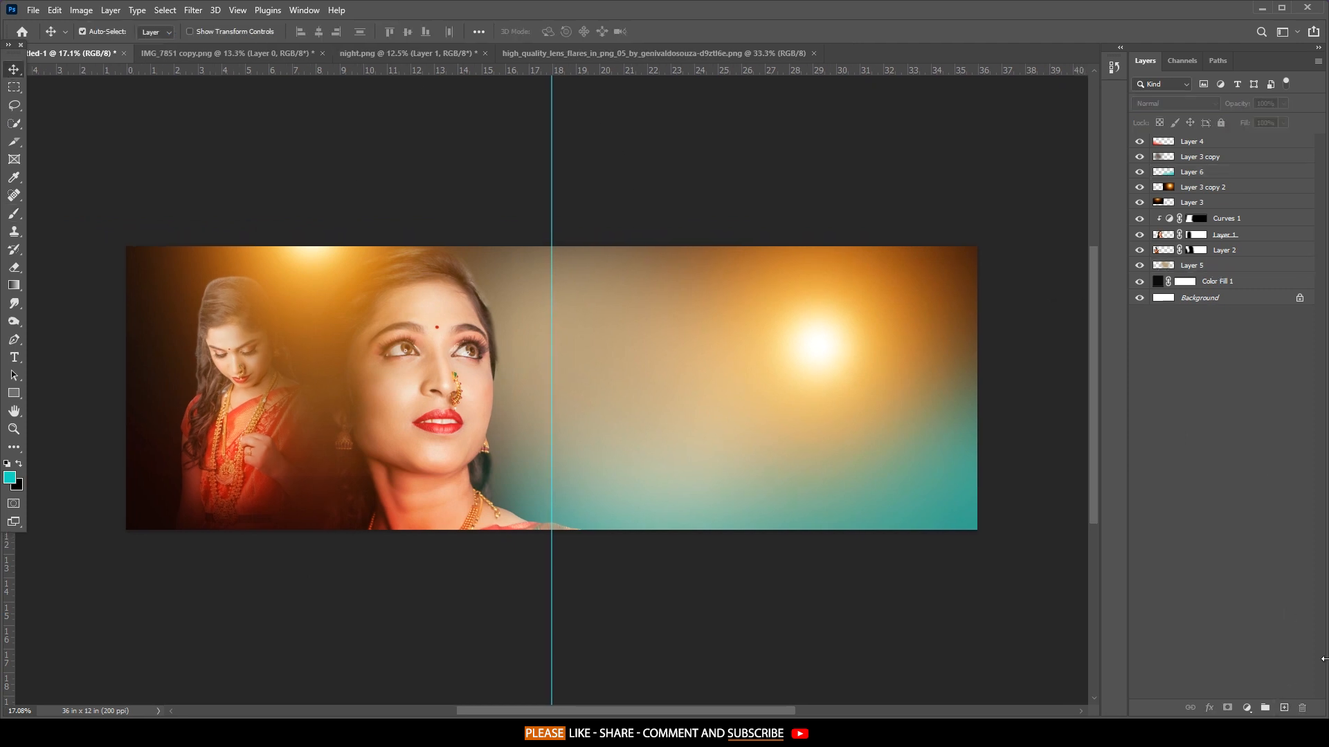
left_click(1201, 281)
left_click(1197, 265)
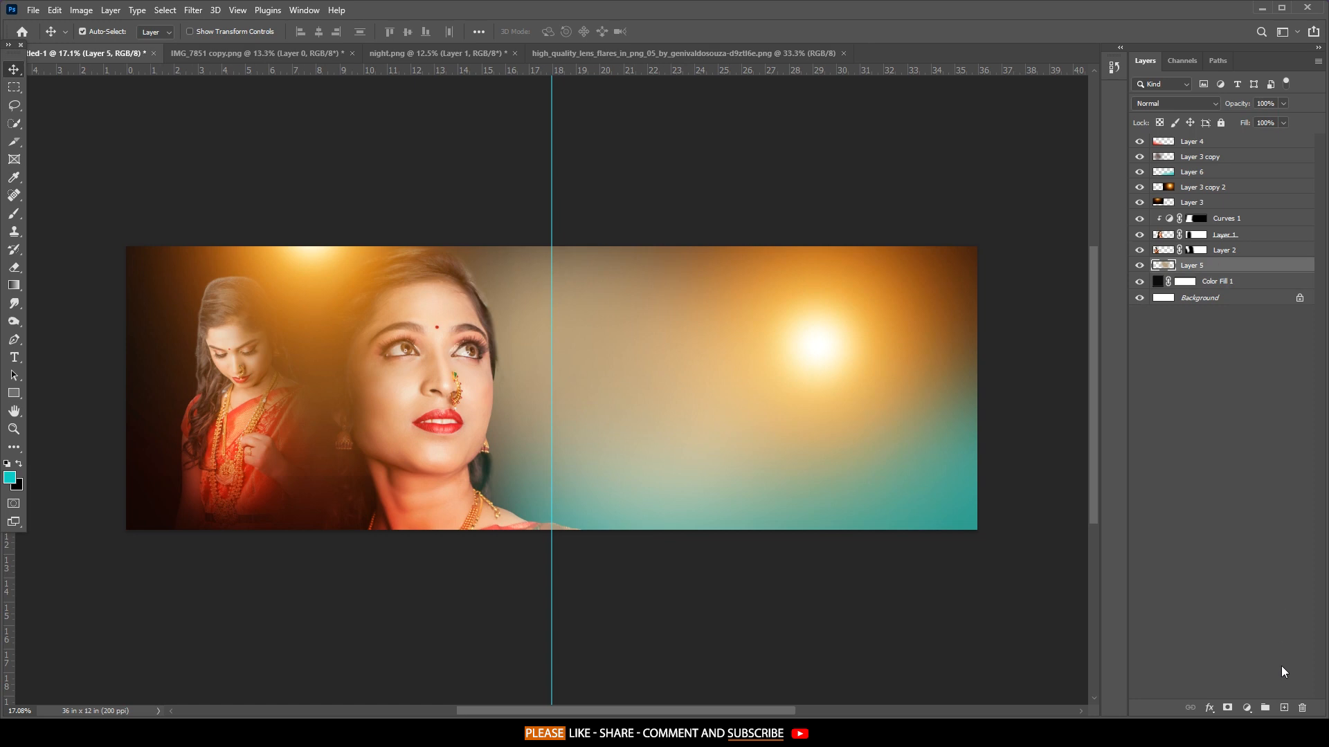
left_click(1283, 709)
left_click(9, 477)
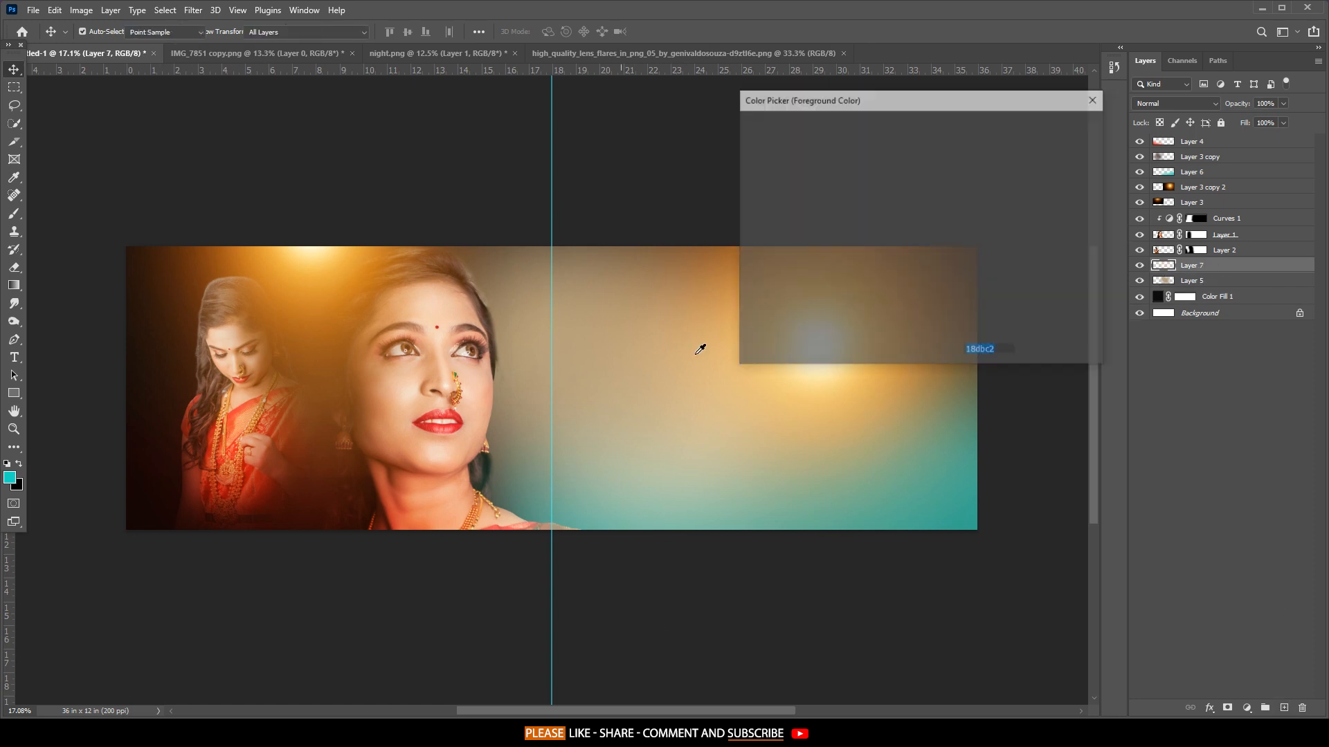
left_click_drag(936, 220, 939, 155)
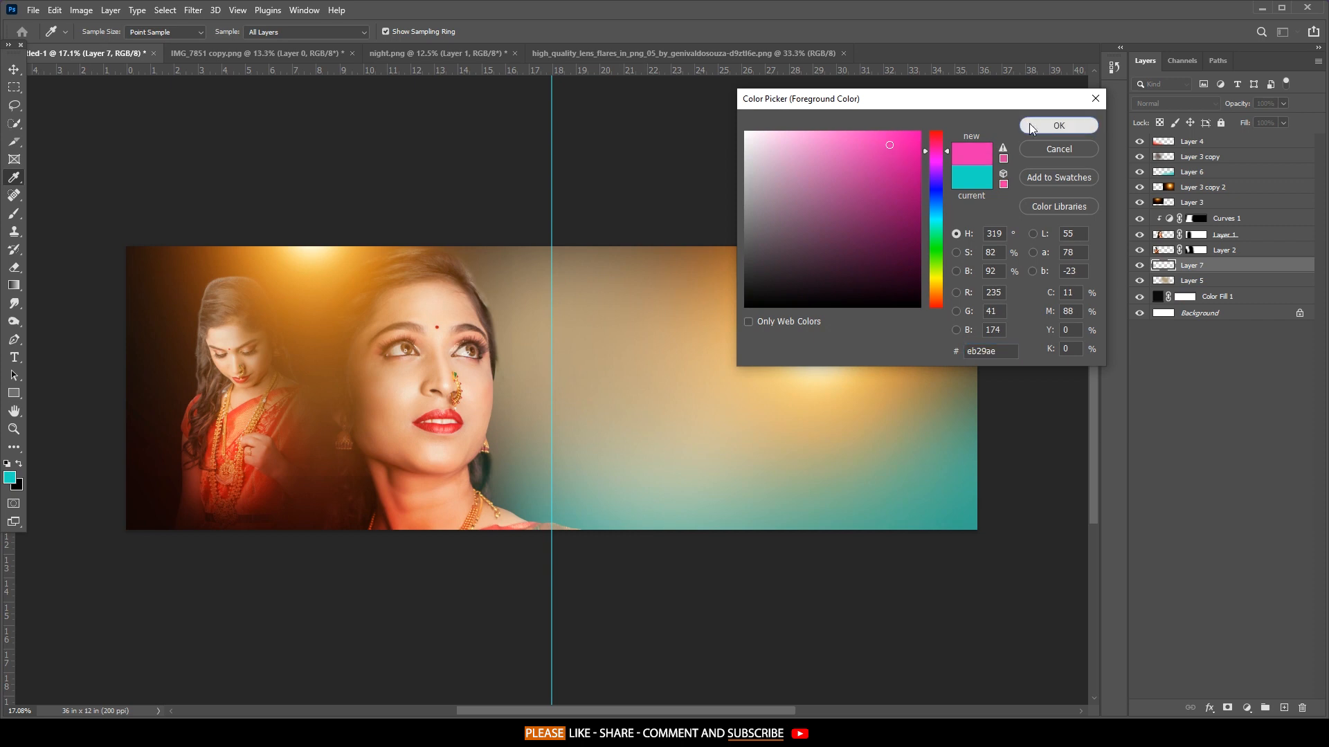
left_click(1058, 125)
key("b")
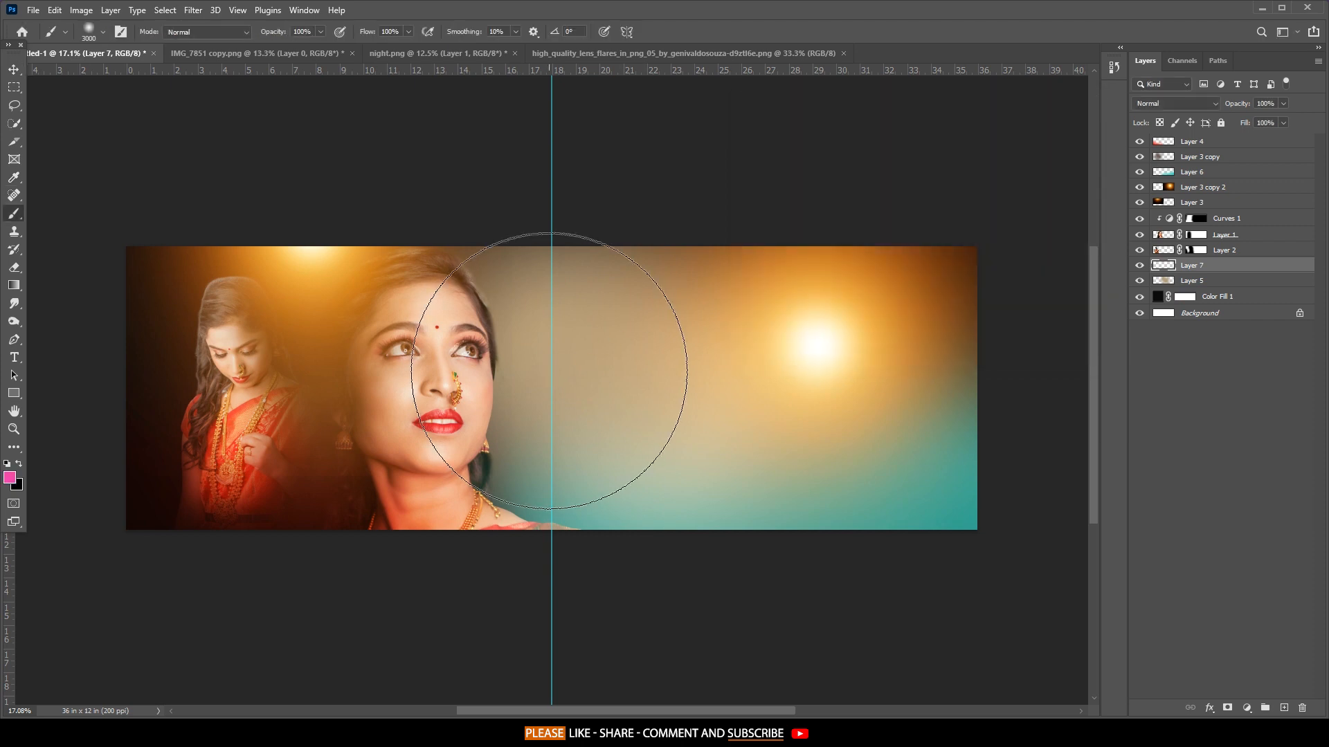
left_click(549, 370)
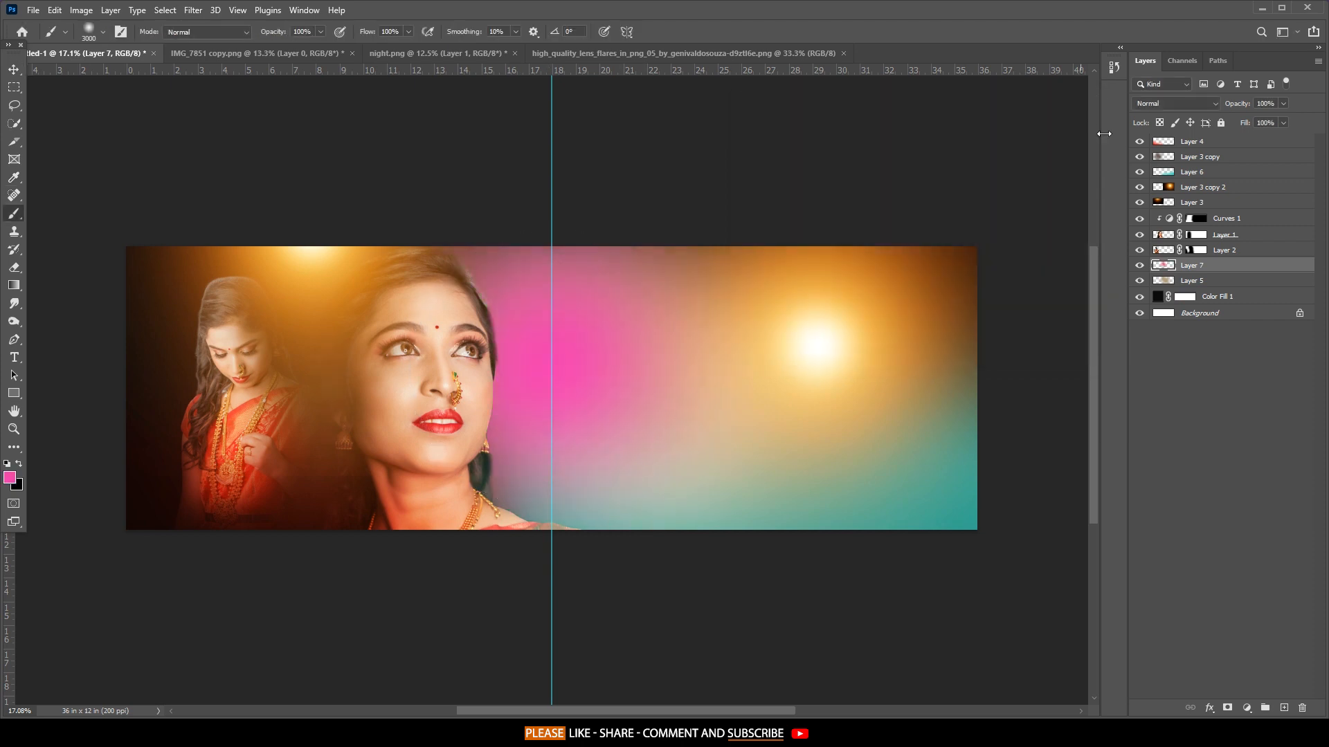
Set the pink glow layer to Screen blending and lower its opacity to 48%.
left_click(1149, 101)
left_click(1149, 219)
left_click_drag(1236, 103, 1193, 103)
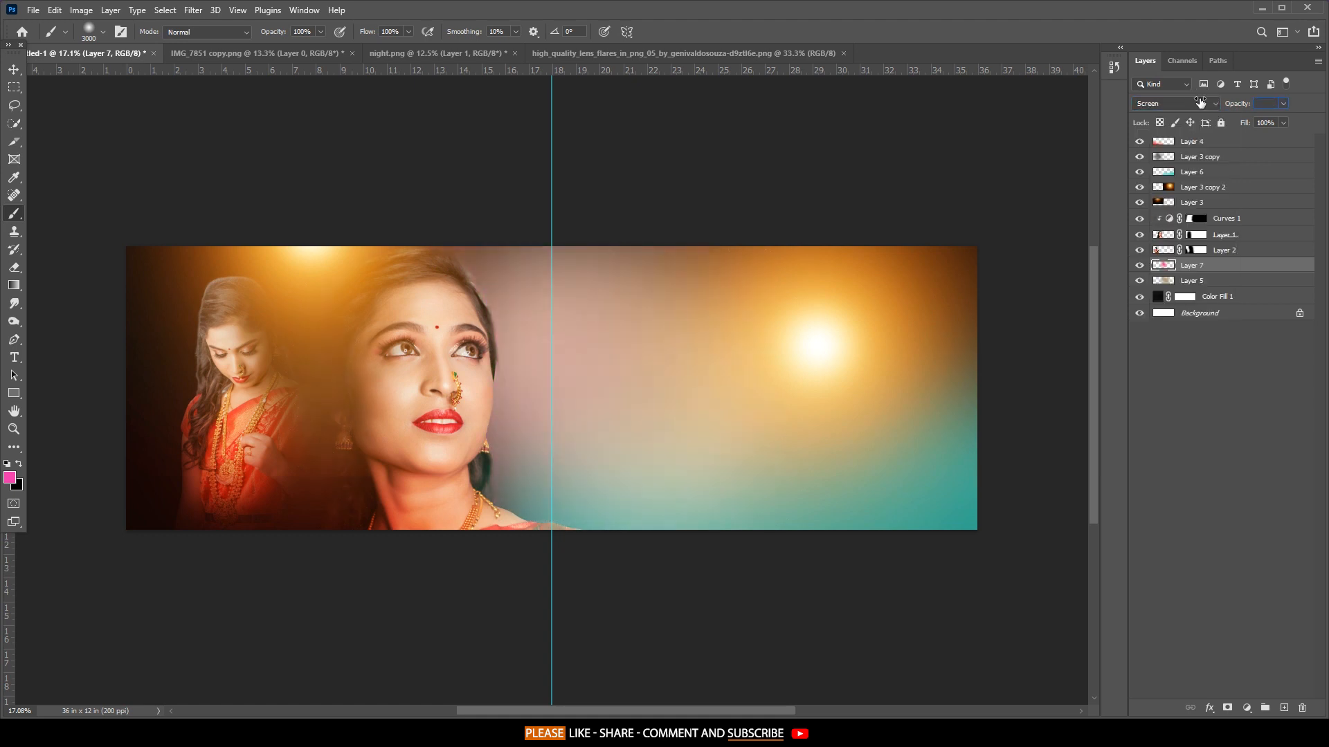
scroll(623, 173, "right", 1)
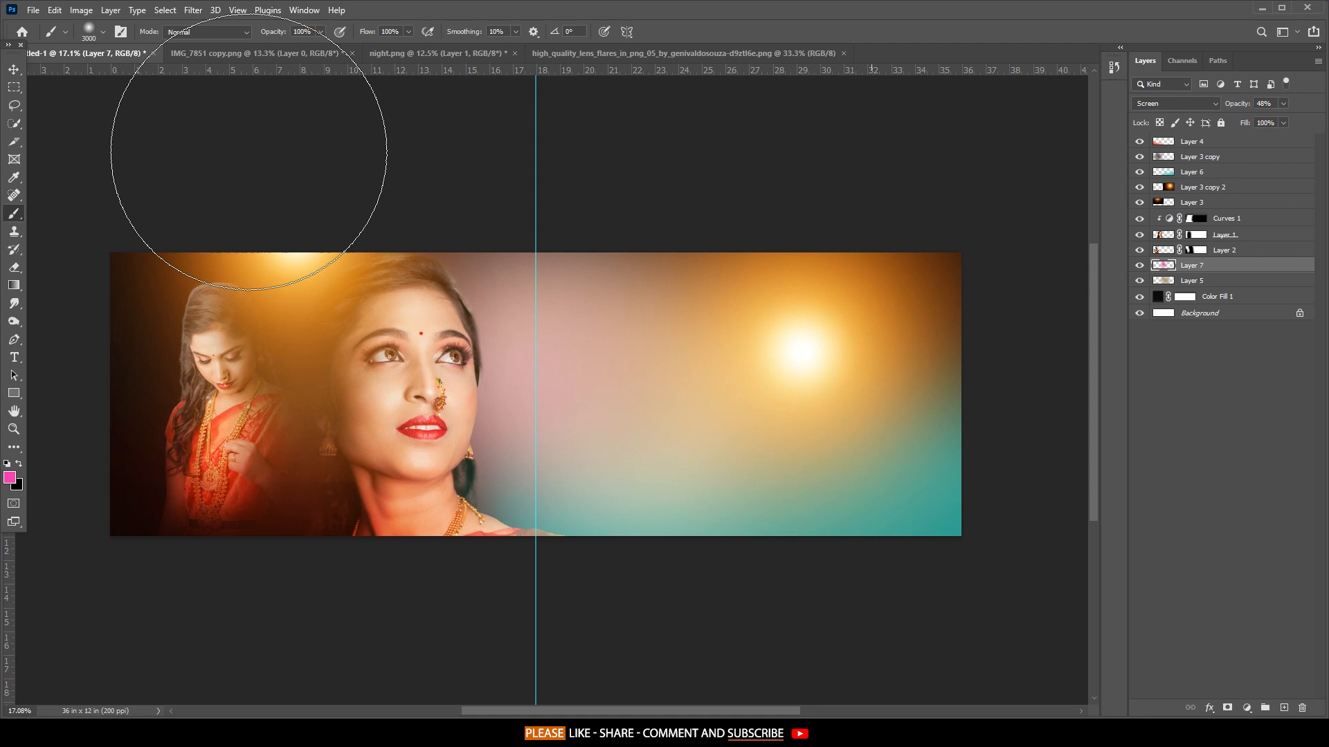
Create a white-filled rectangle over the right-hand flare on a new layer above Layer 4, and clear the selection.
left_click(13, 69)
left_click(1224, 146)
left_click(14, 87)
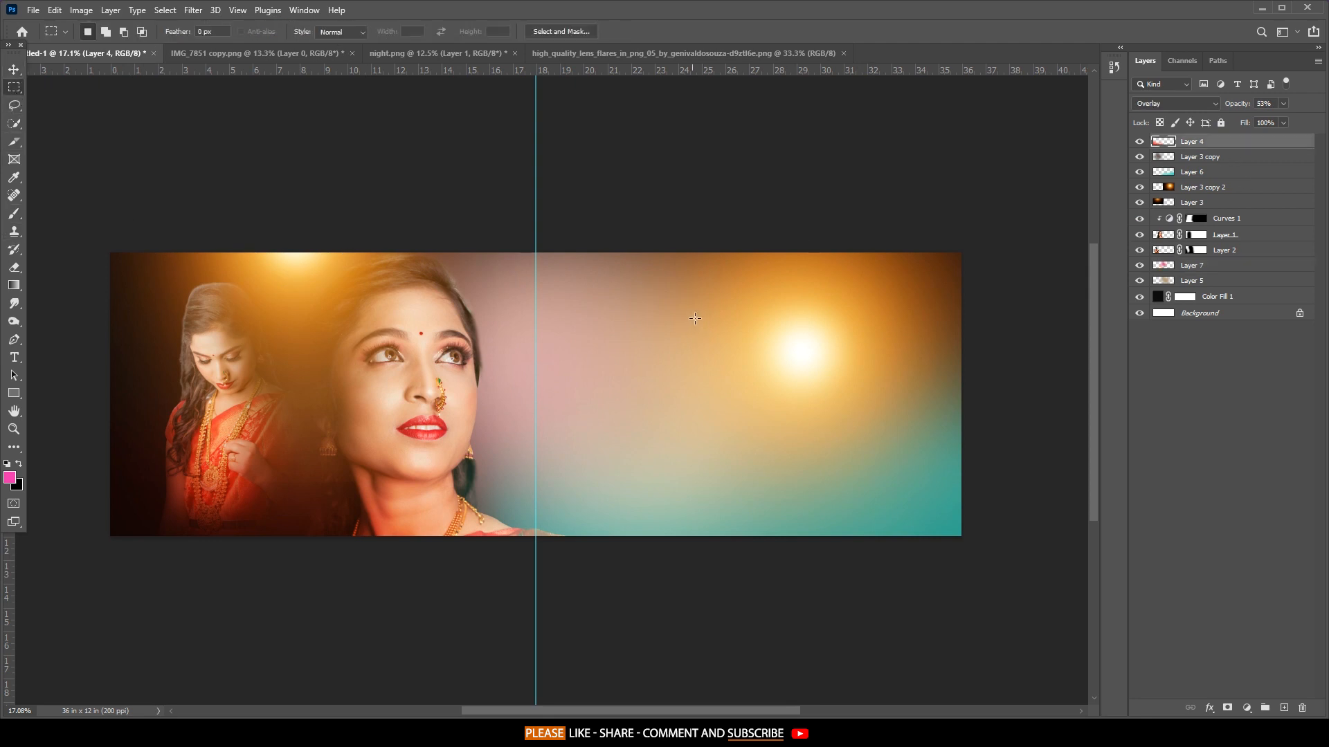
left_click_drag(720, 314, 892, 425)
left_click(1284, 708)
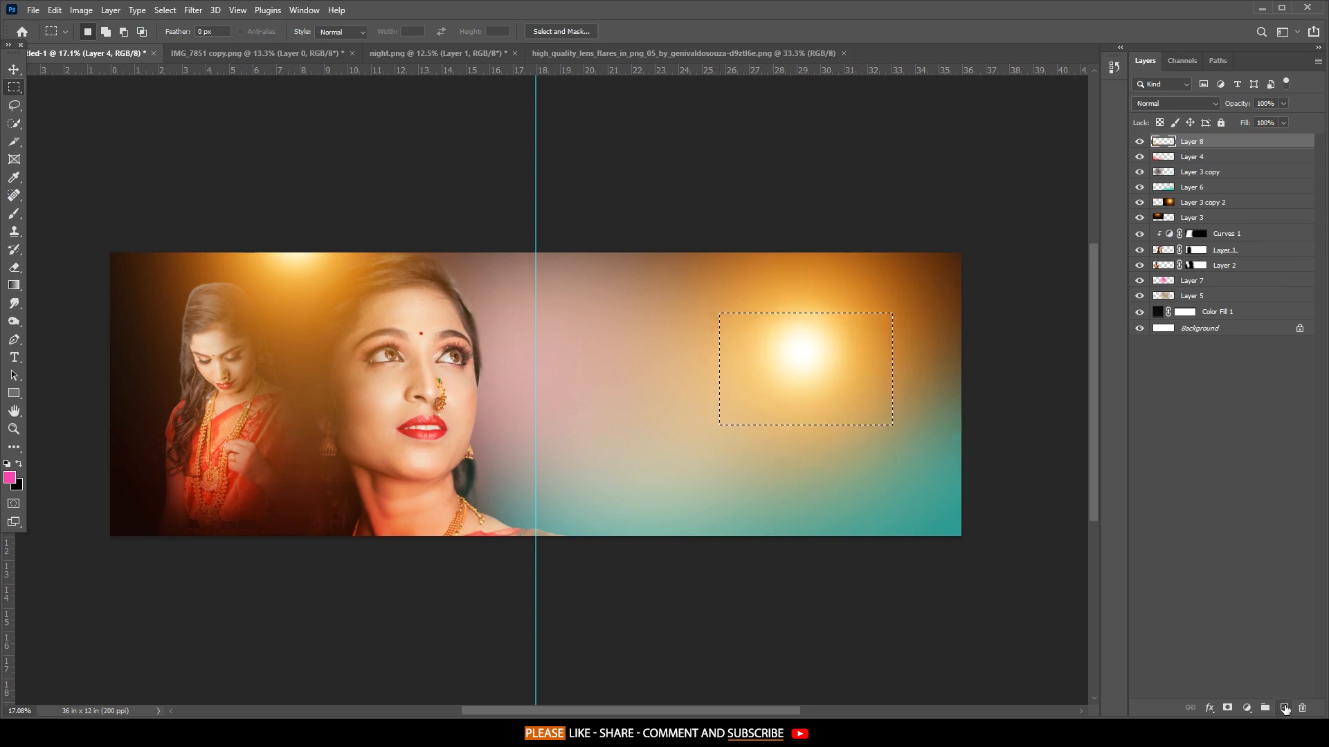
key("d")
key("x")
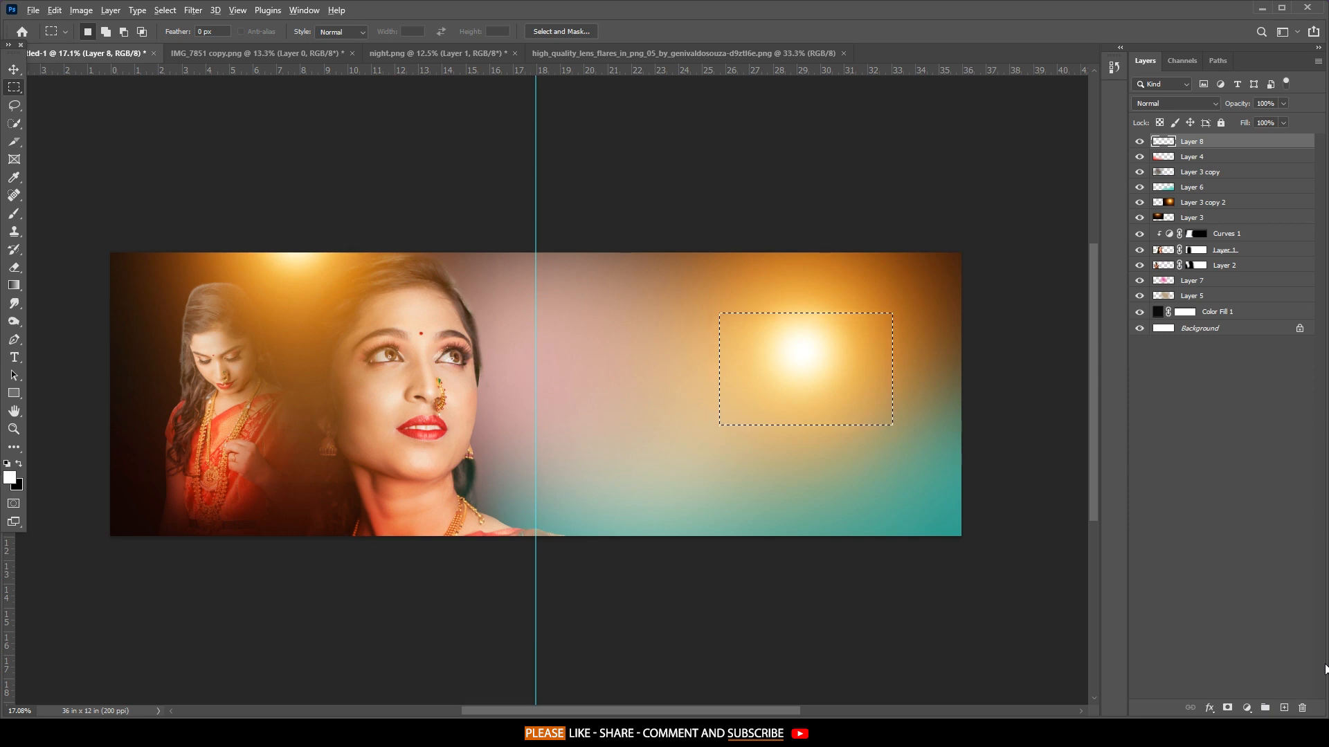
key("alt+BackSpace")
key("ctrl+d")
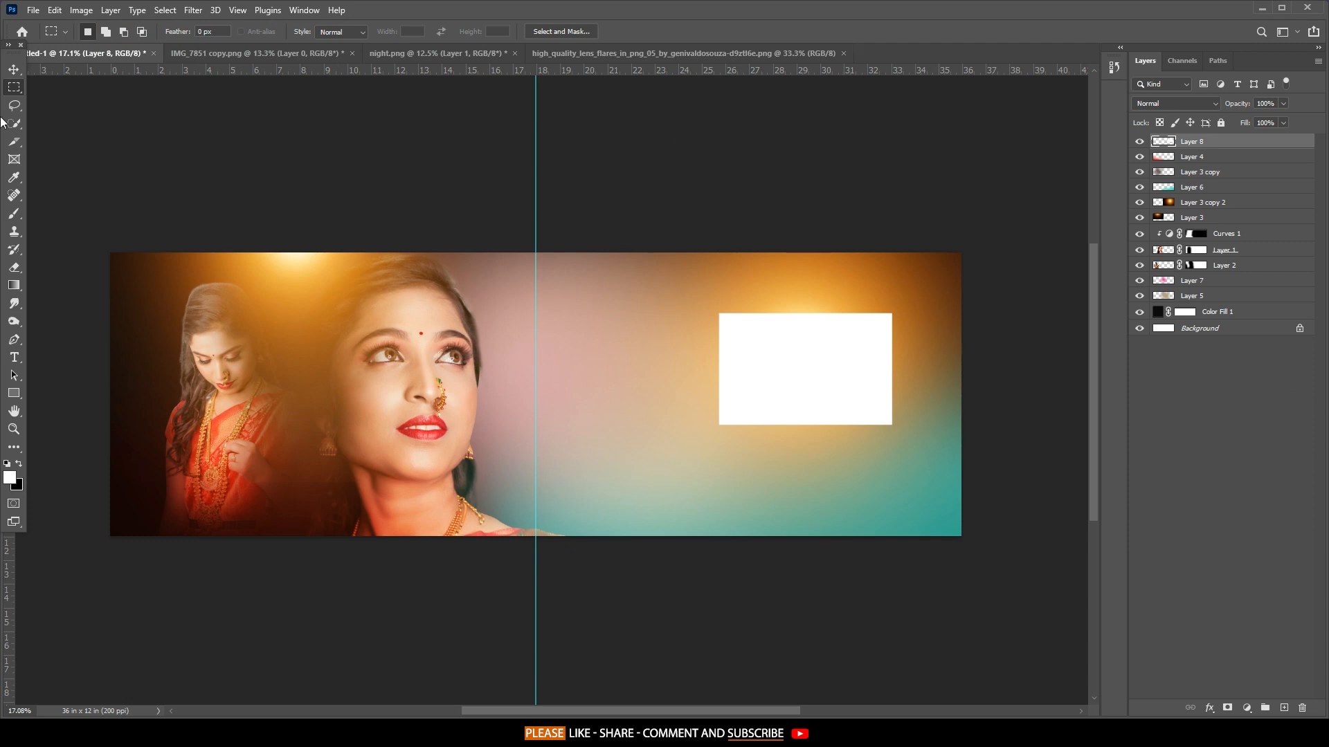
key("v")
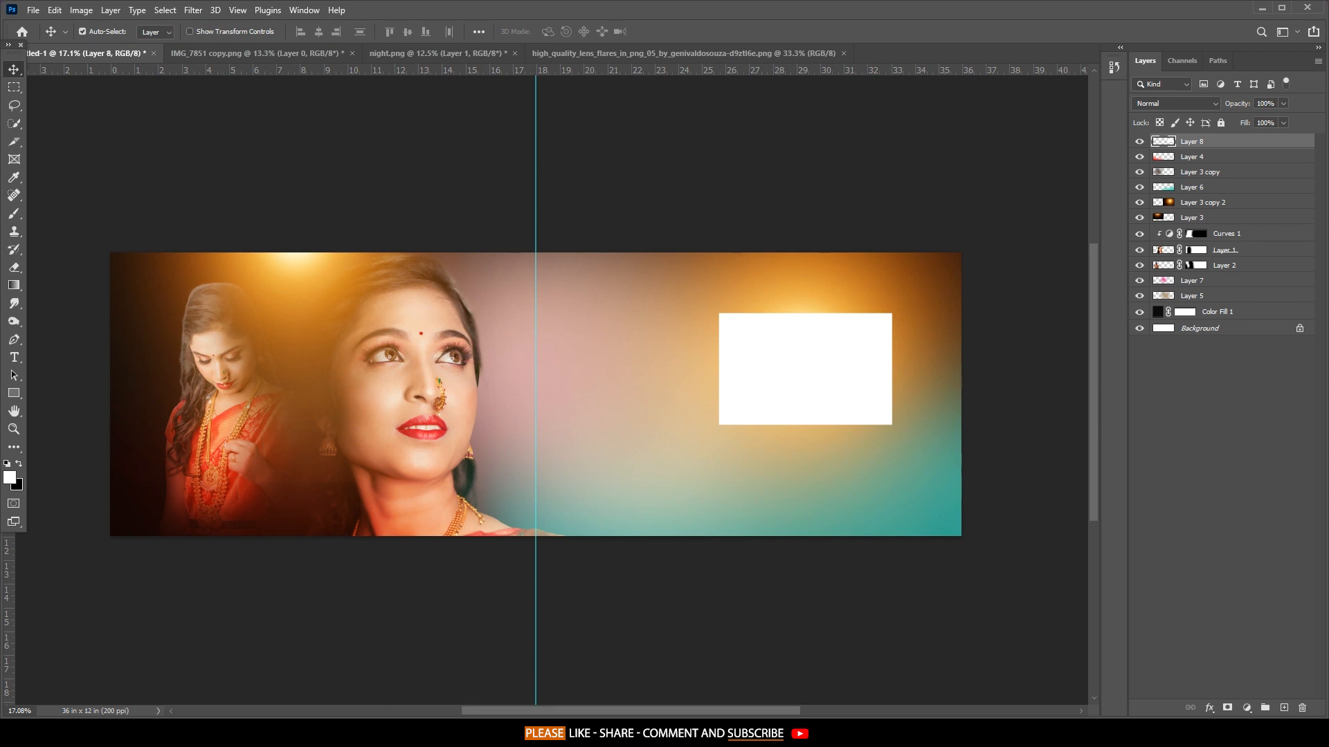
Place the photo IMG_7849.jpg on the sheet, accepting the default Camera Raw settings.
key("alt+Tab")
left_click_drag(811, 499, 782, 292)
key("alt+Tab")
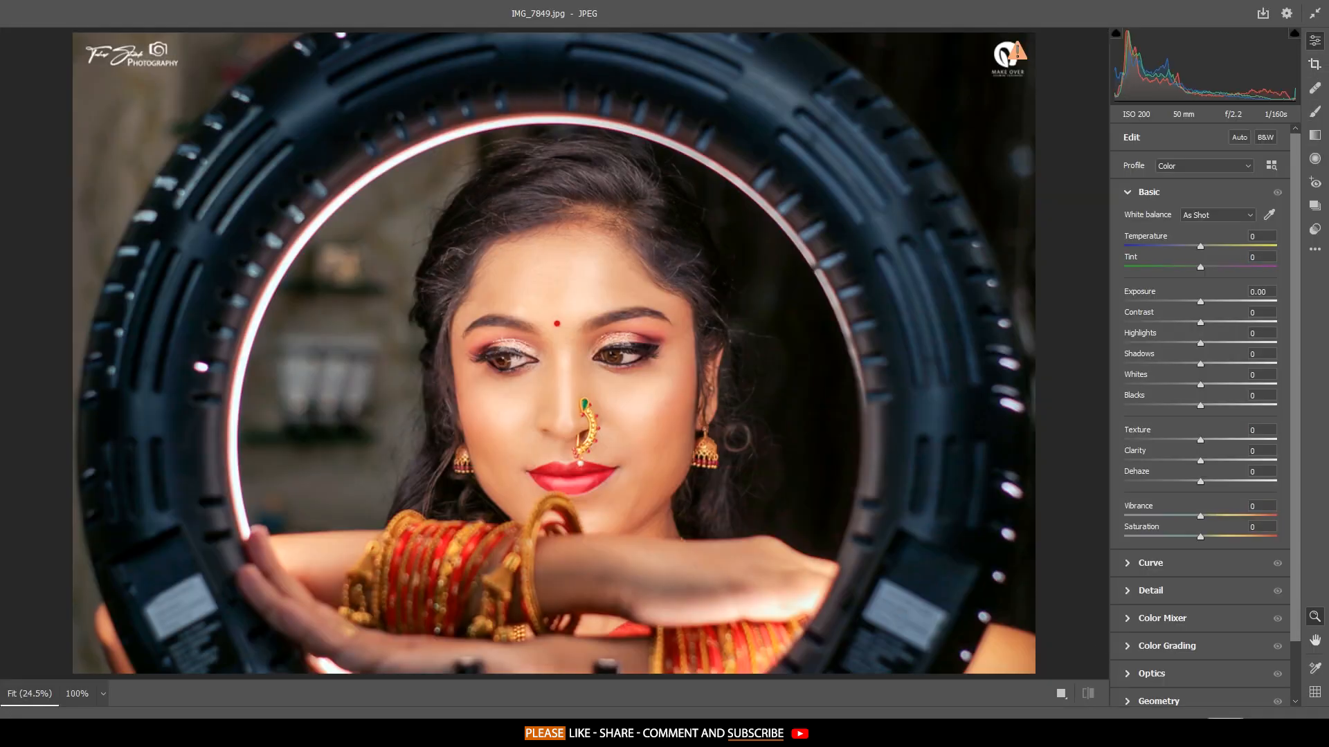
key("Return")
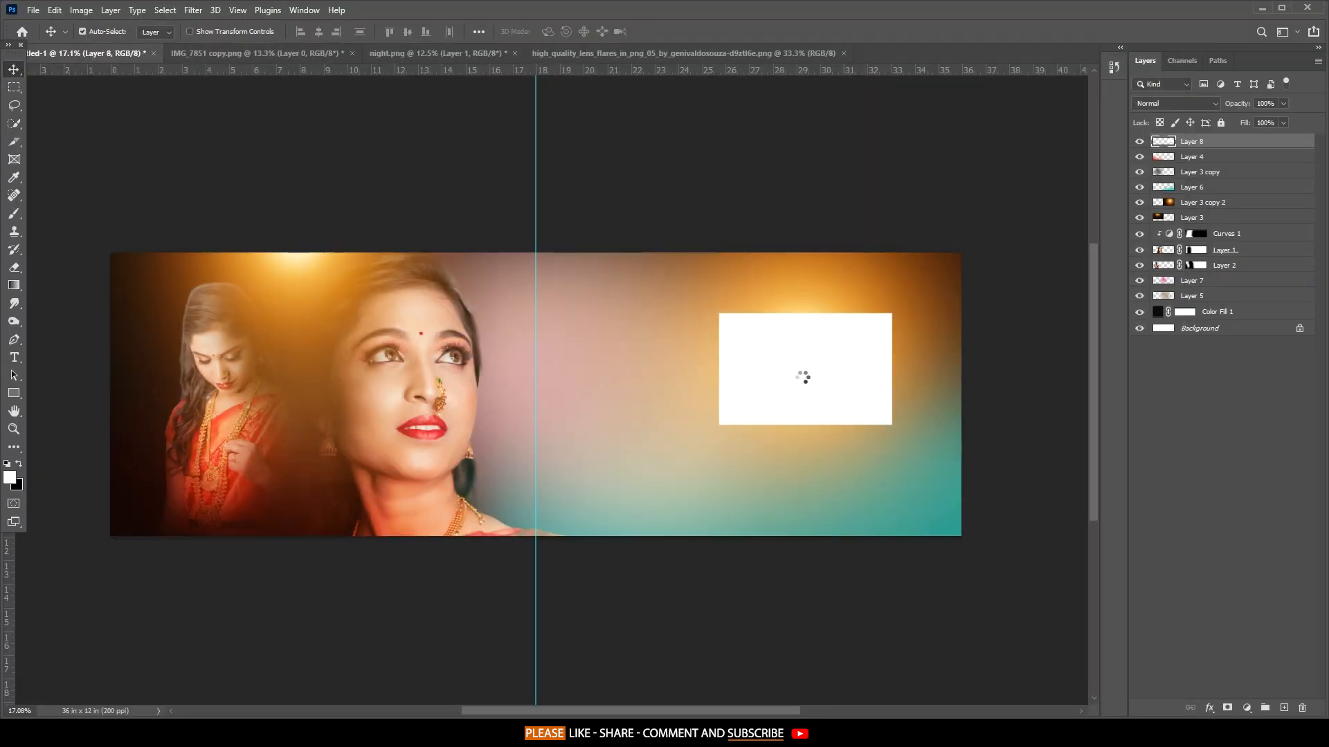
left_click(688, 31)
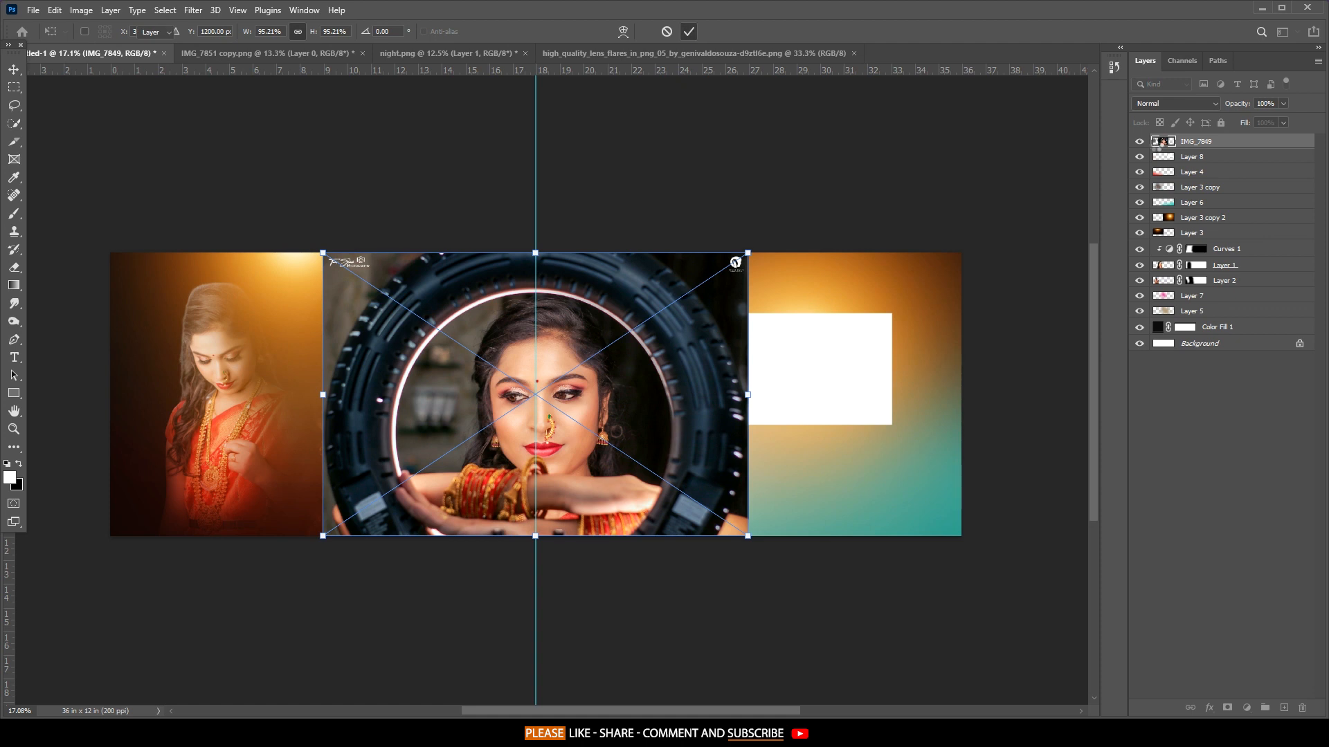
Duplicate the white rectangle, Layer 8, and clip the IMG_7849 photo to the copy.
left_click(1188, 157)
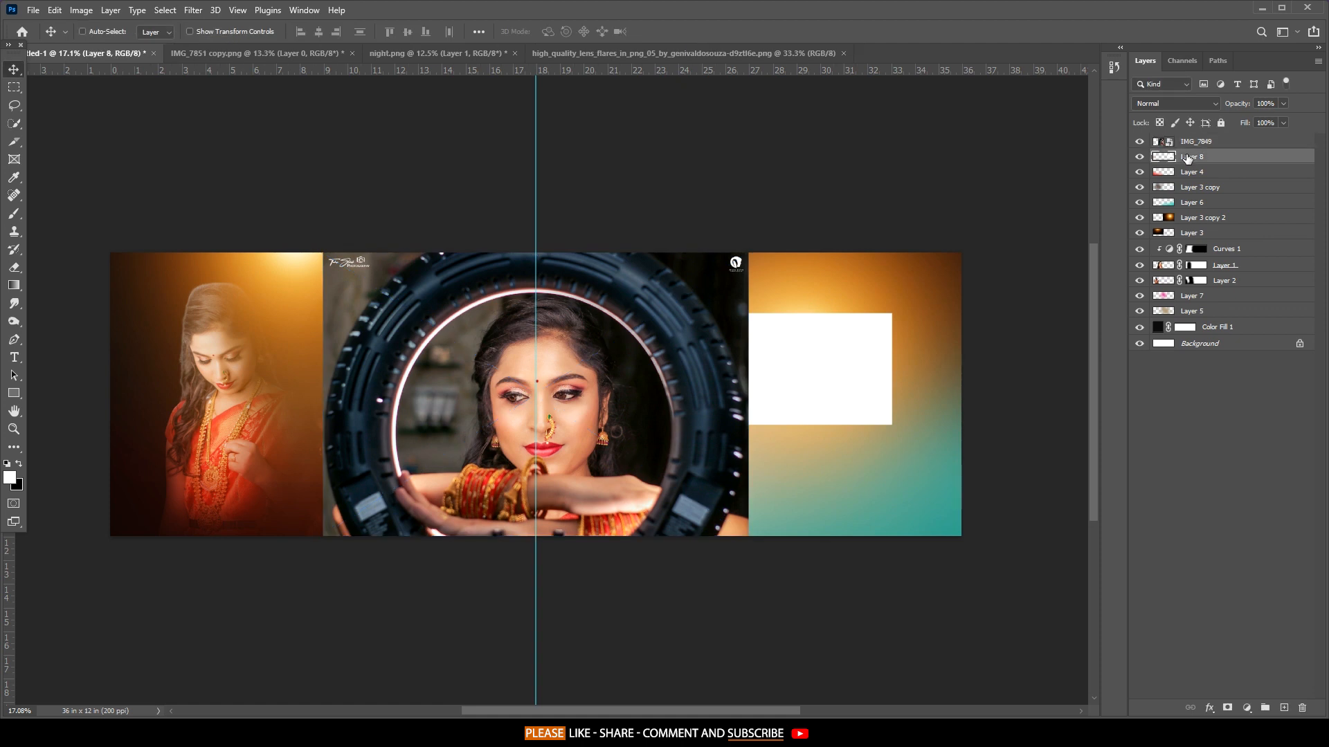
key("ctrl+j")
key("alt+bracketright")
key("ctrl+alt+g")
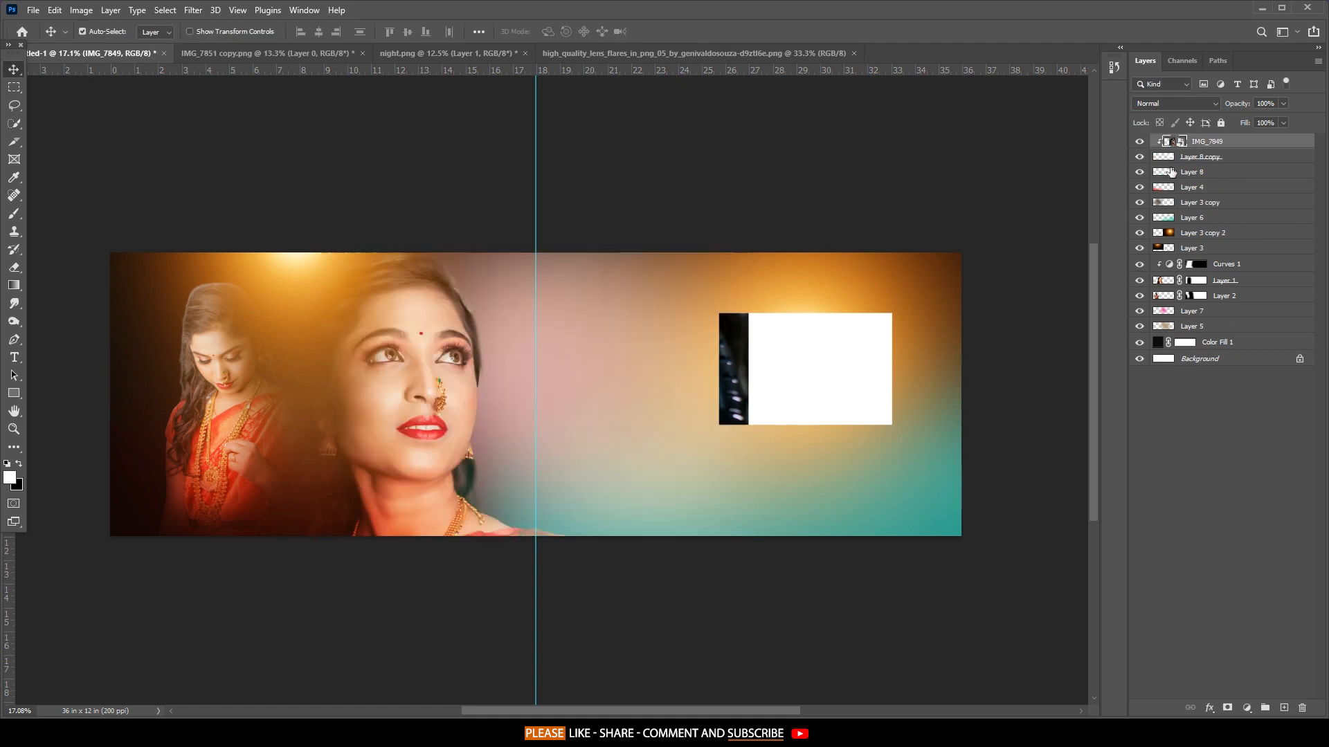
Scale the clipped IMG_7849 photo to 44.36% and position it so the portrait is framed within the rectangle.
key("ctrl+t")
left_click_drag(656, 346, 999, 337)
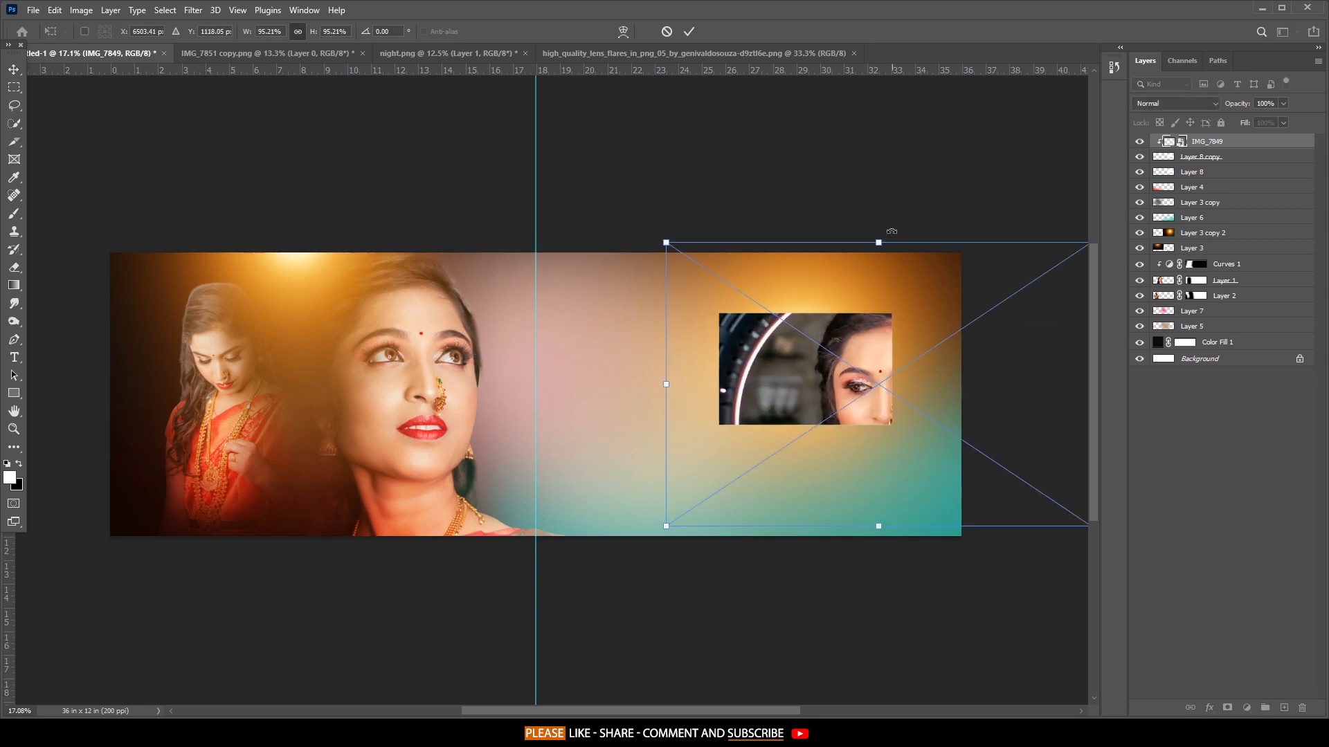
left_click_drag(882, 238, 897, 331)
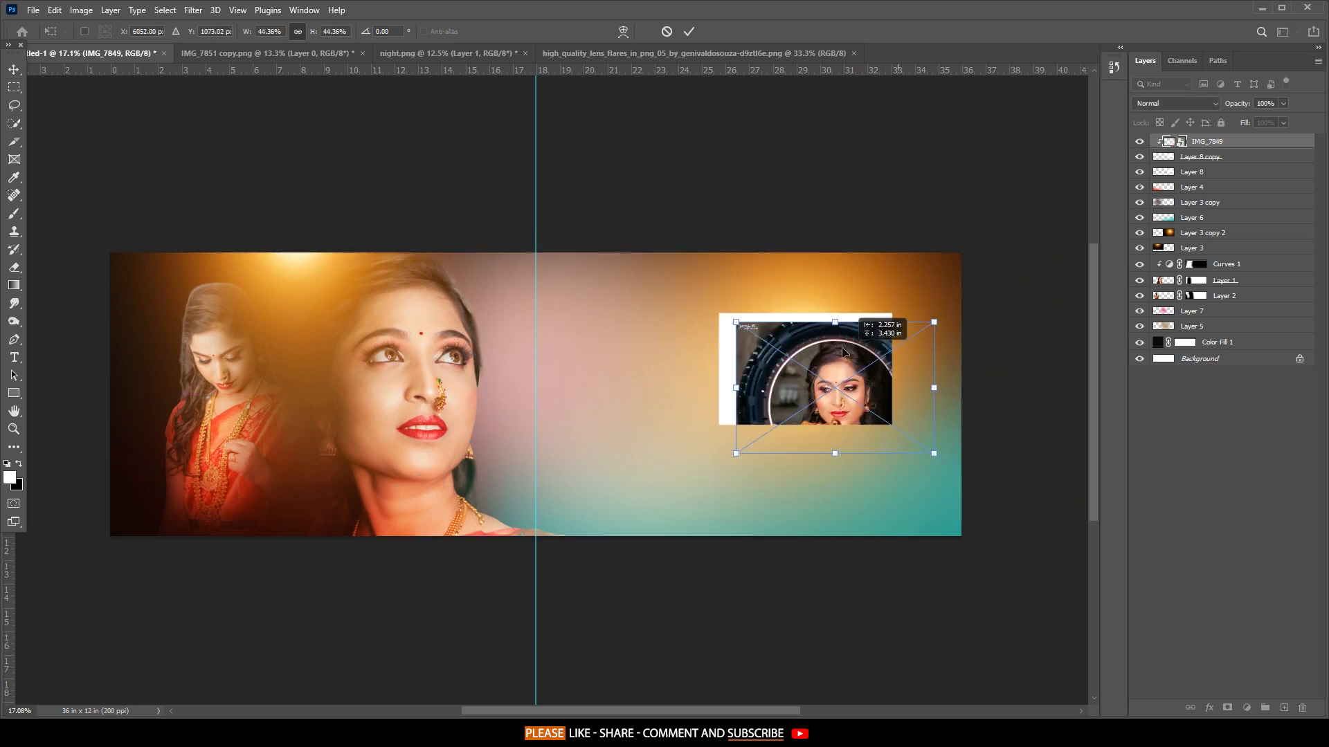
scroll(843, 346, "up", 5)
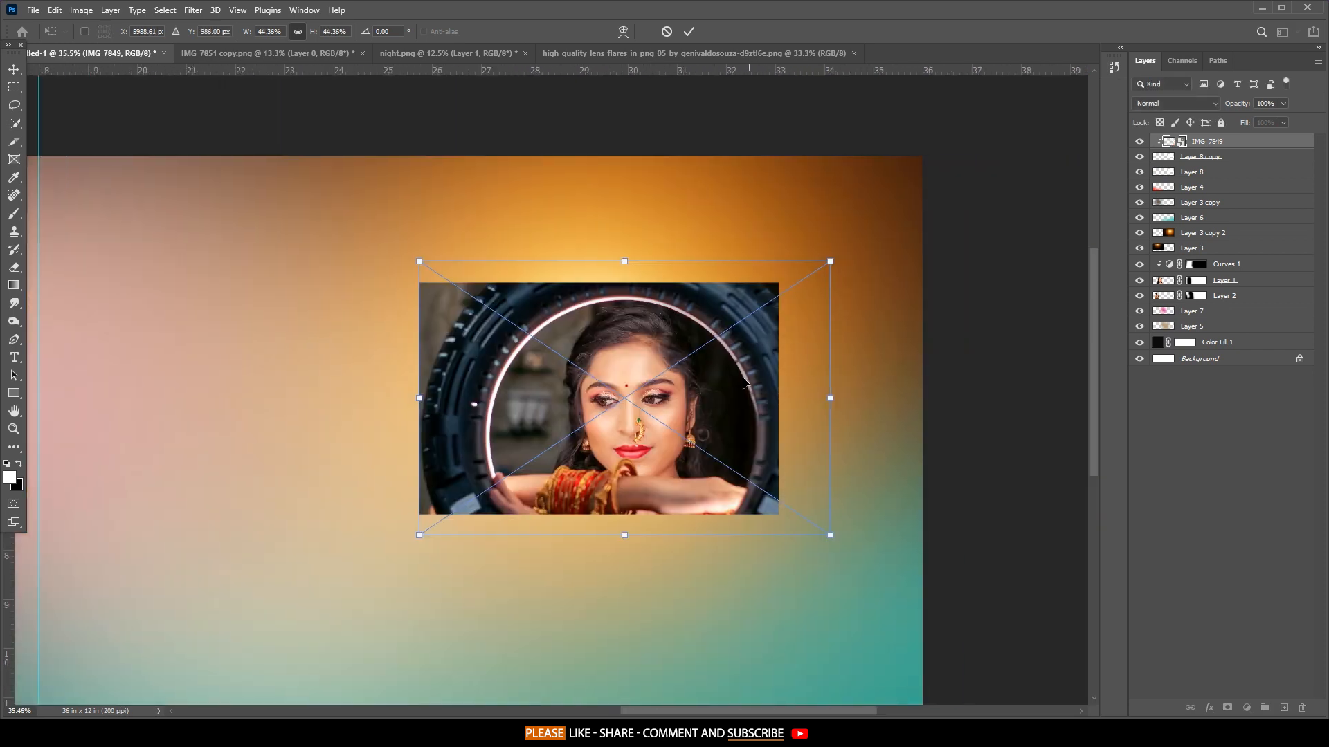
left_click_drag(752, 381, 722, 380)
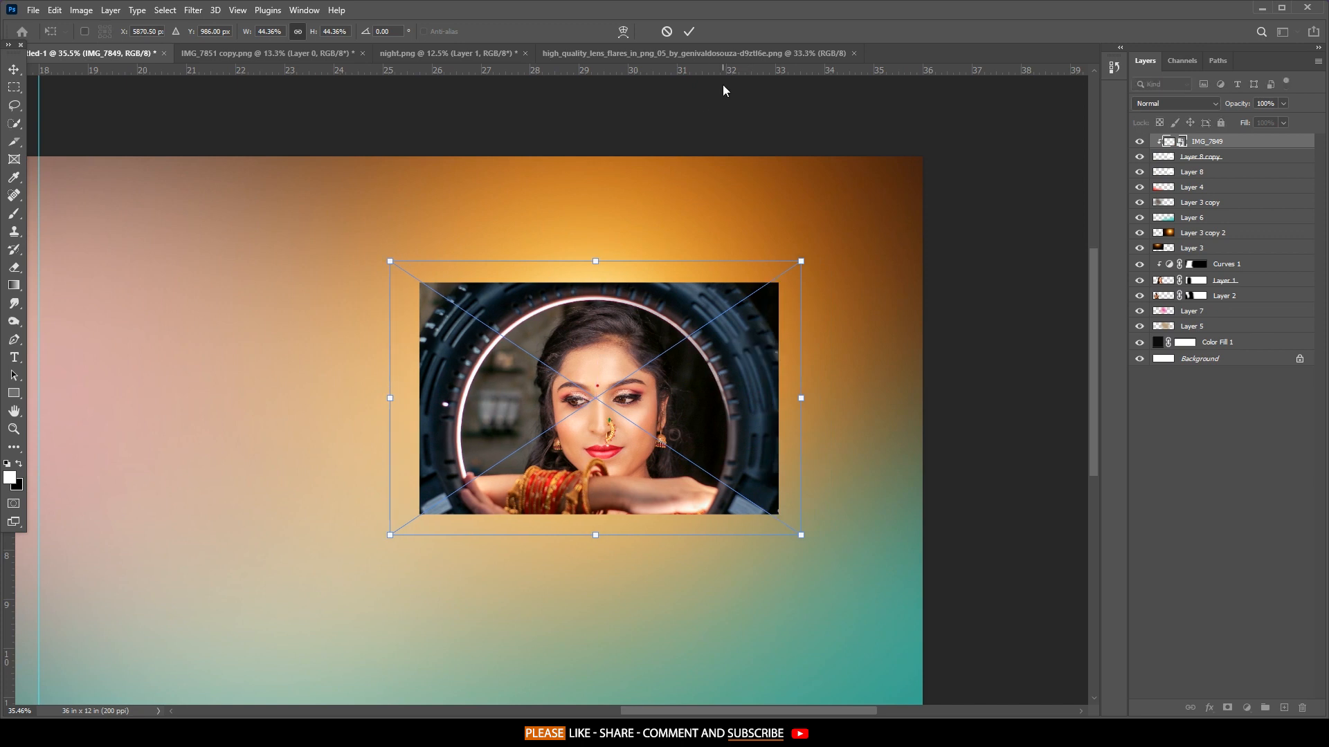
left_click(689, 31)
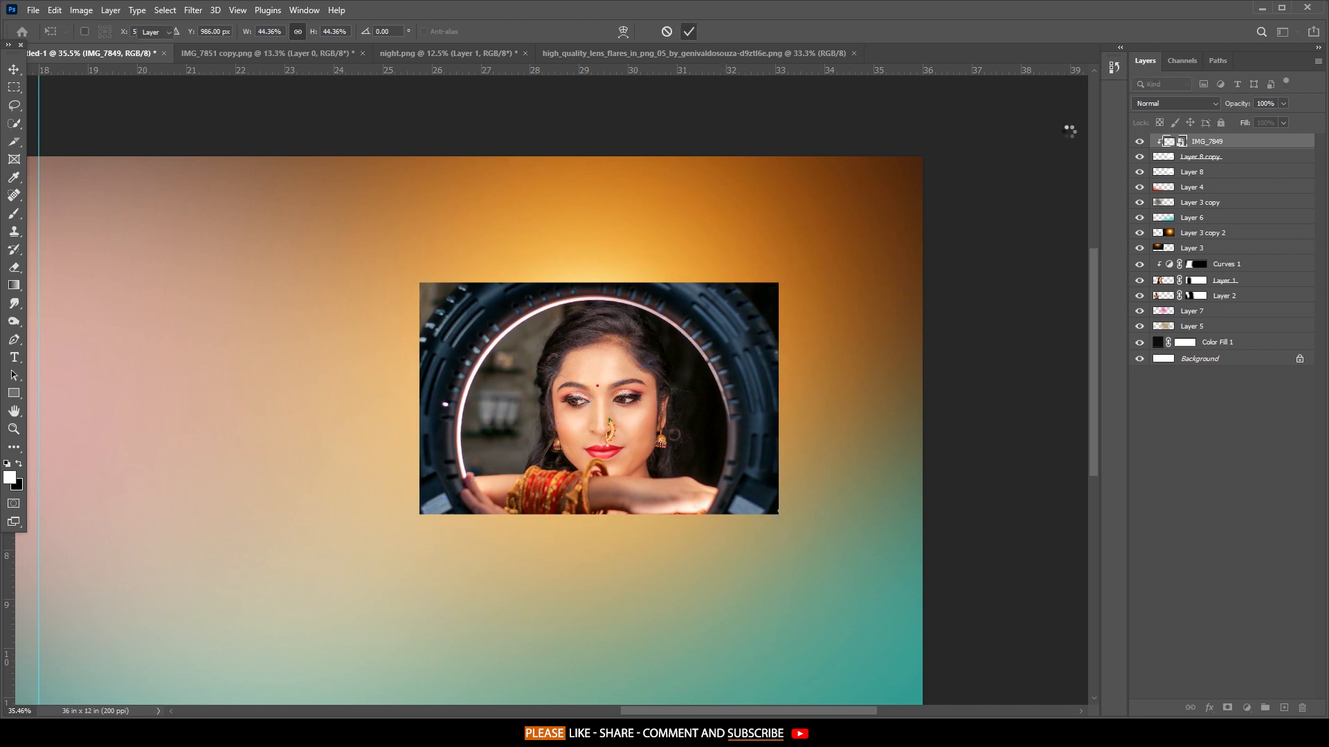
Enlarge the original white rectangle, Layer 8, to about 102.38% beneath the clipped photo.
left_click(1167, 159)
left_click(1192, 172)
key("ctrl+t")
left_click_drag(418, 515, 408, 520)
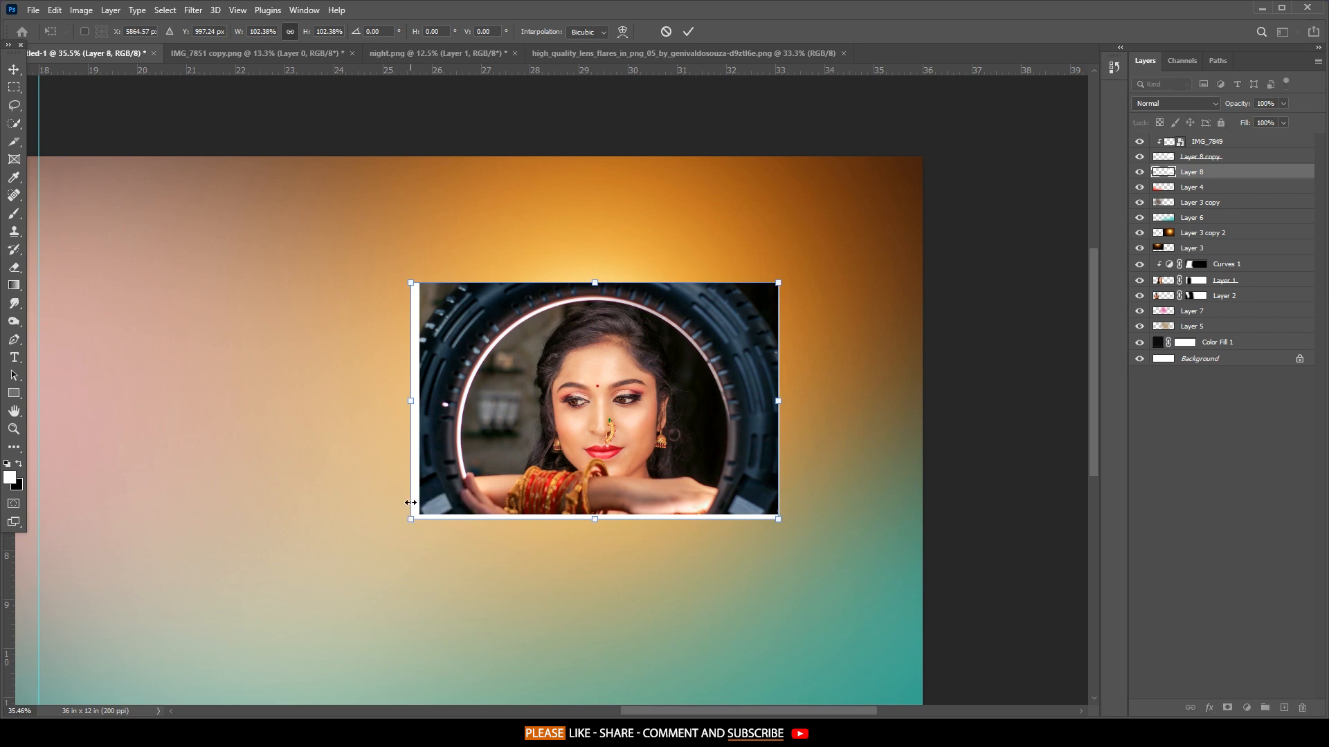
key("Return")
Nudge the enlarged white rectangle right and up so it forms a thin border around the photo.
key("Right")
key("Right")
key("Right")
key("Right")
key("Right")
key("Right")
key("Right")
key("Right")
key("Right")
key("Right")
key("Right")
key("Right")
key("Right")
key("Right")
key("Right")
key("Right")
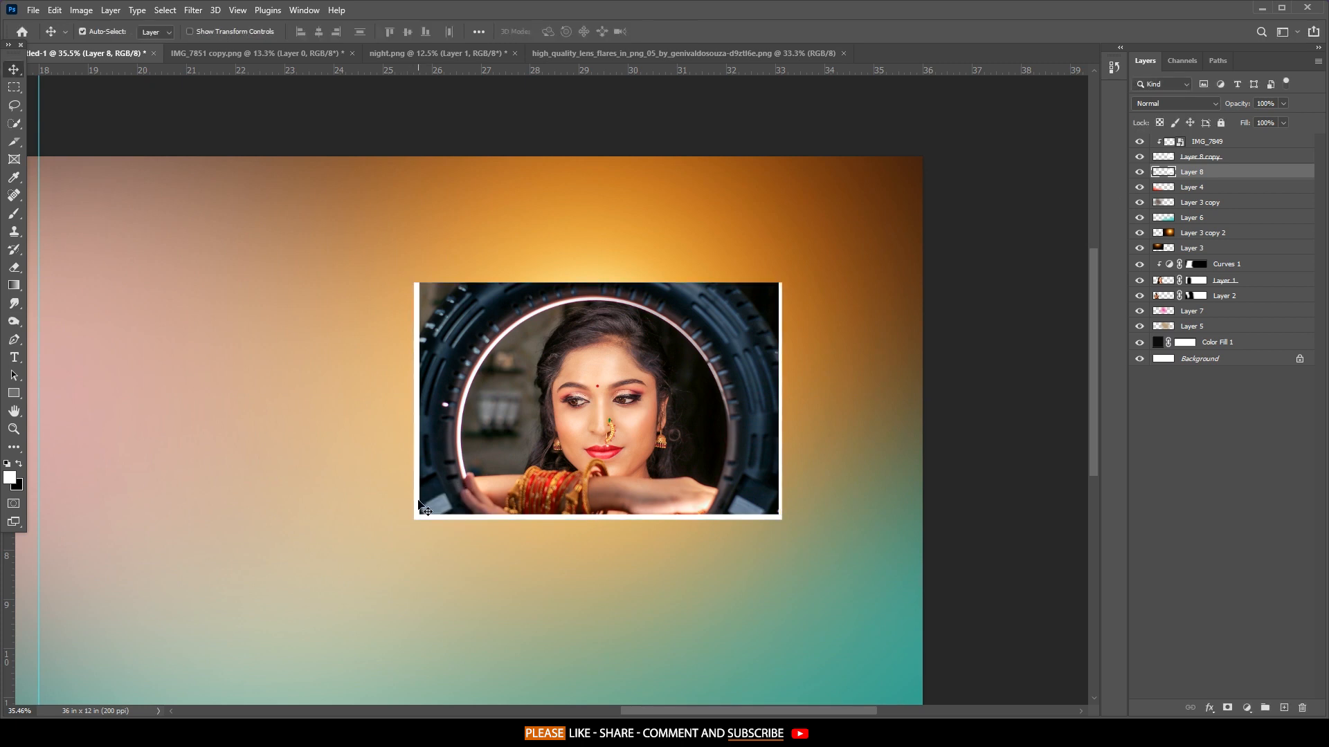
key("Up")
key("Up")
key("Up")
key("Up")
key("Up")
key("Up")
key("Up")
key("Up")
key("Down")
key("Down")
key("Down")
key("Down")
key("Down")
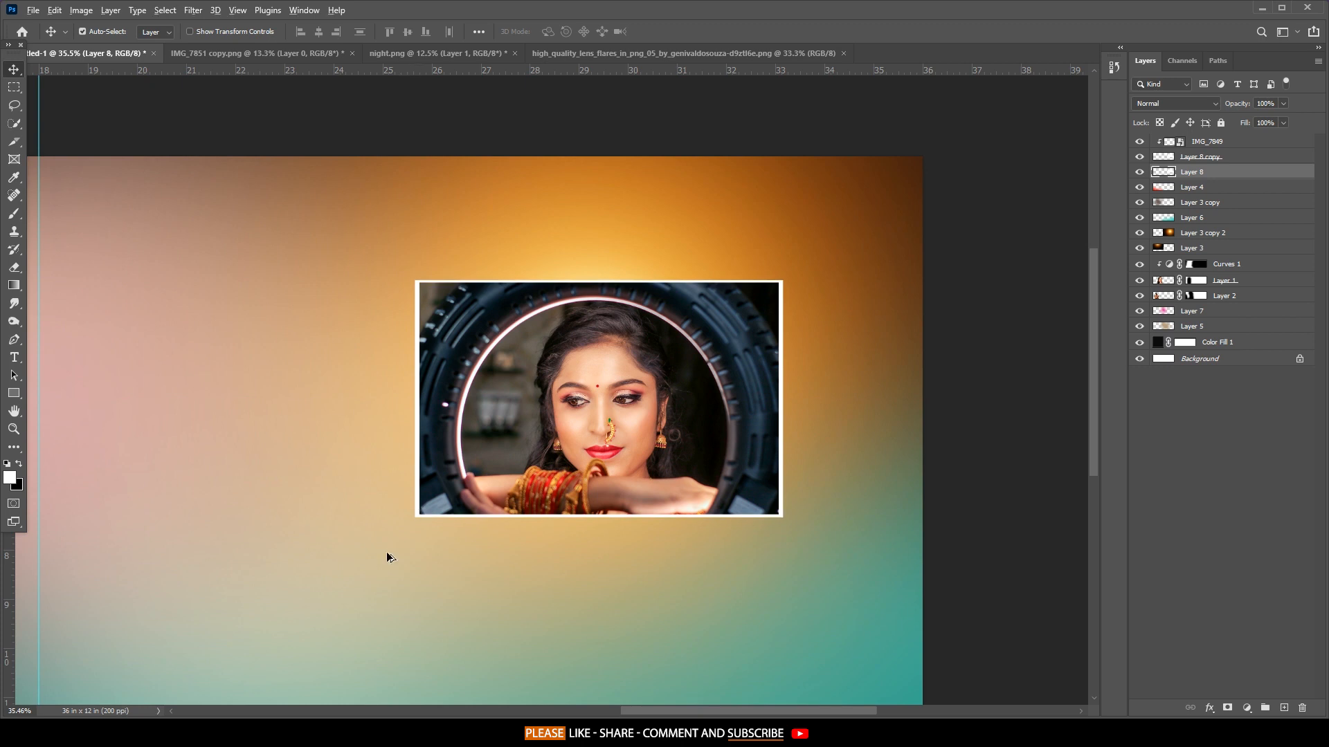
Trim a thin strip off the right edge of the white border rectangle with a rectangular selection.
scroll(616, 462, "up", 2)
left_click(14, 87)
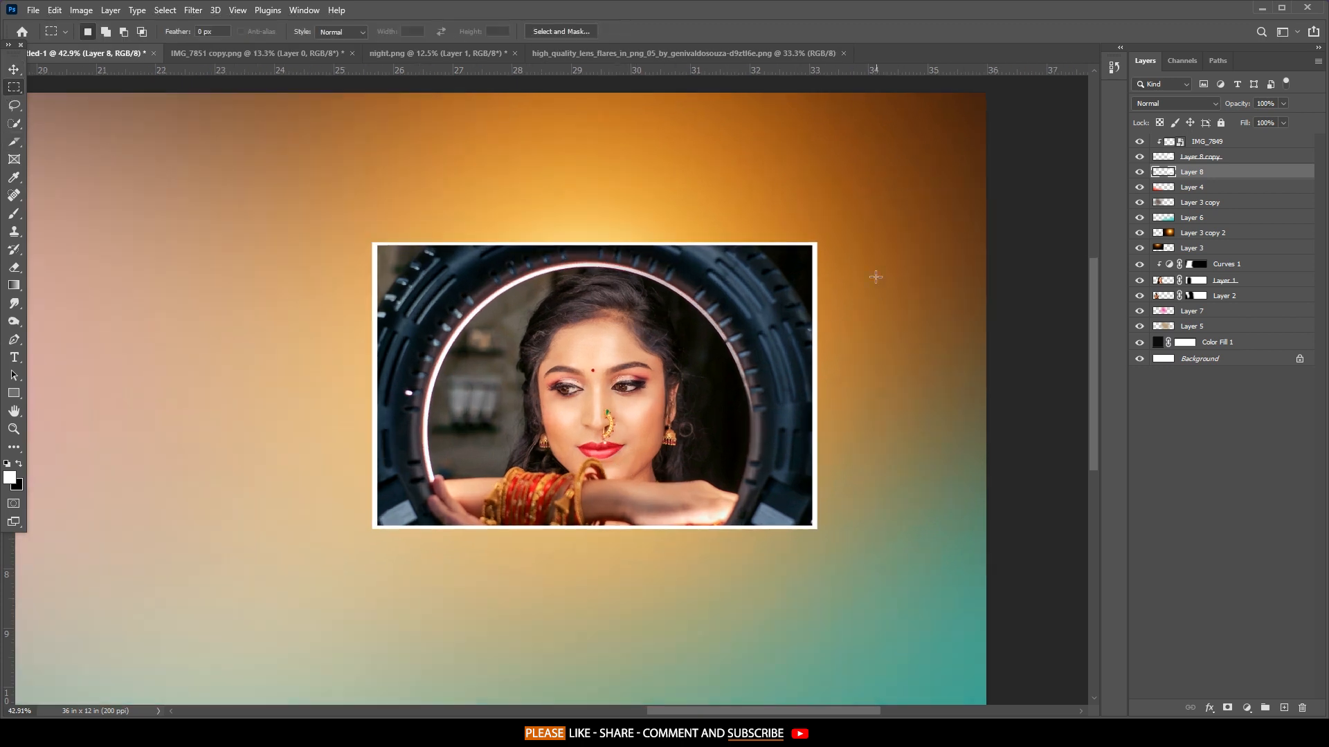
left_click_drag(813, 229, 816, 142)
key("ctrl+d")
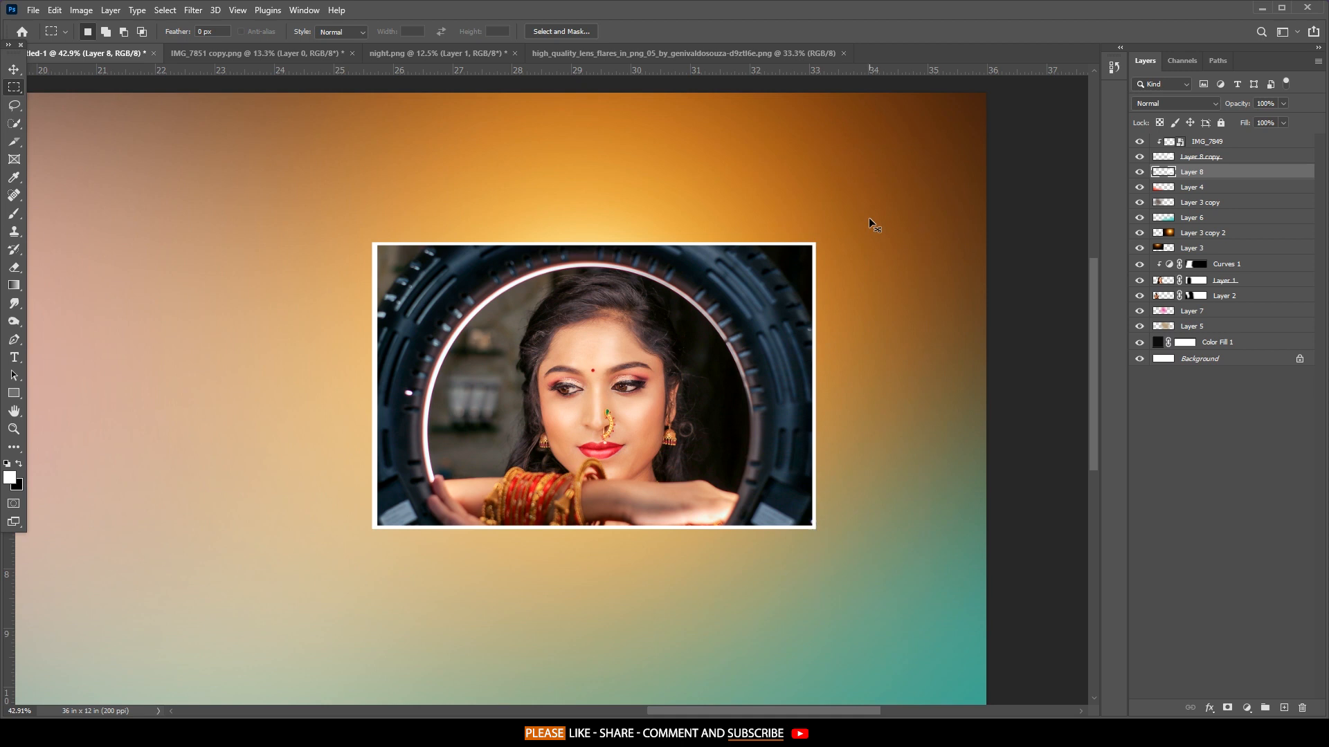
Nudge the trimmed white rectangle slightly right and up to even out the border around the photo.
key("v")
key("Right")
key("Right")
key("Right")
key("Right")
key("Right")
key("Right")
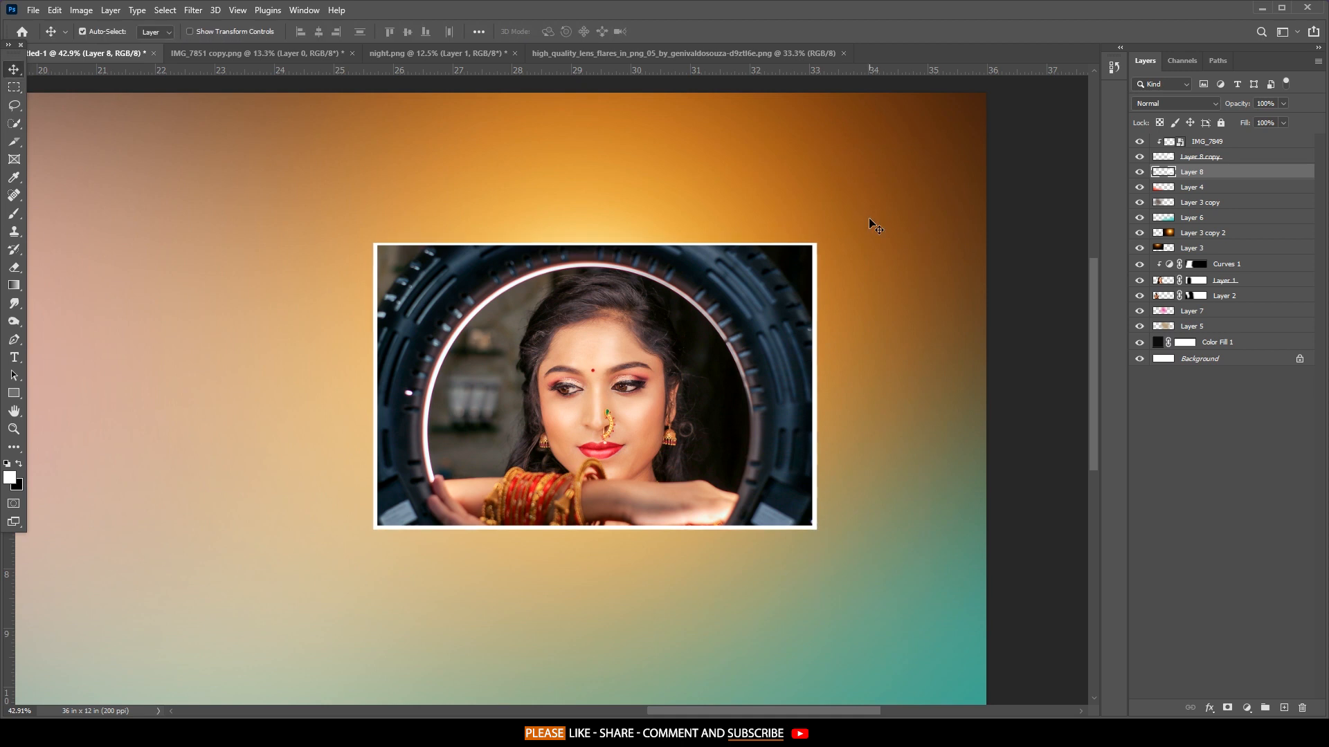
key("Up")
key("Up")
key("Up")
key("Up")
key("Up")
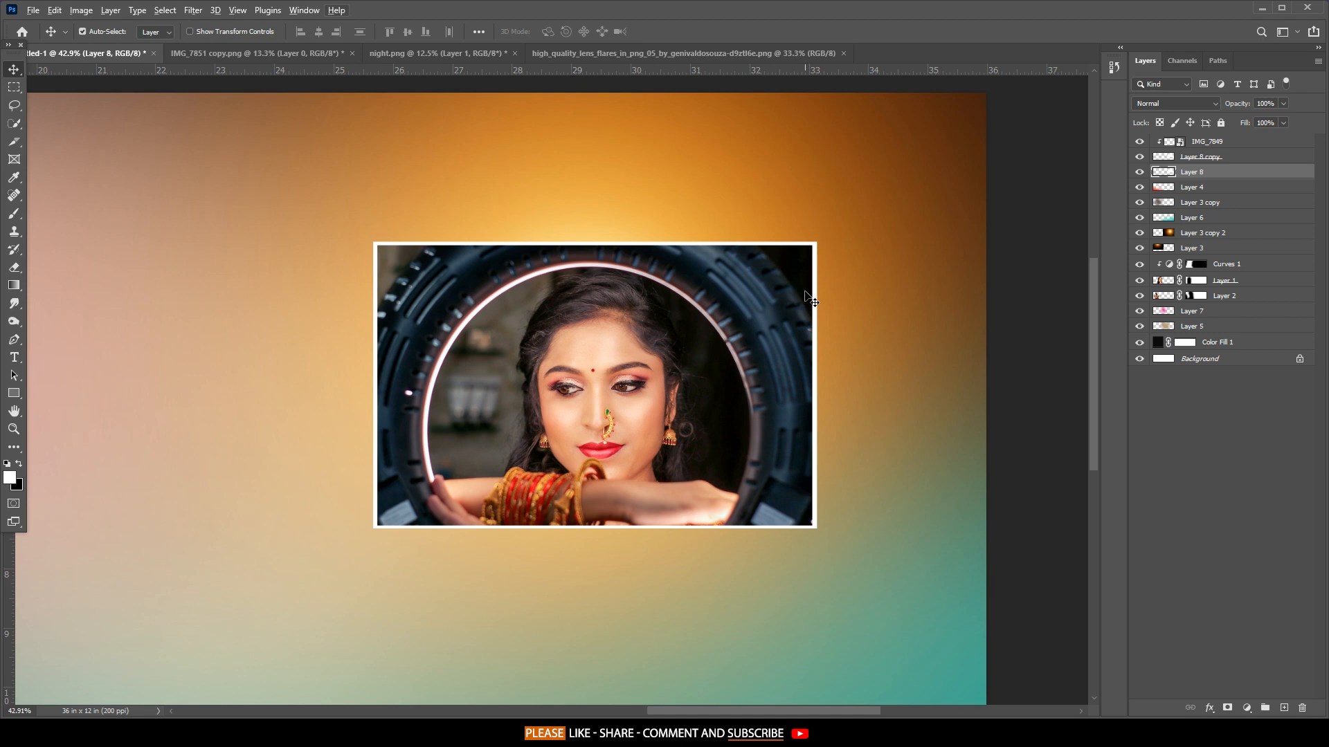
scroll(761, 312, "down", 4)
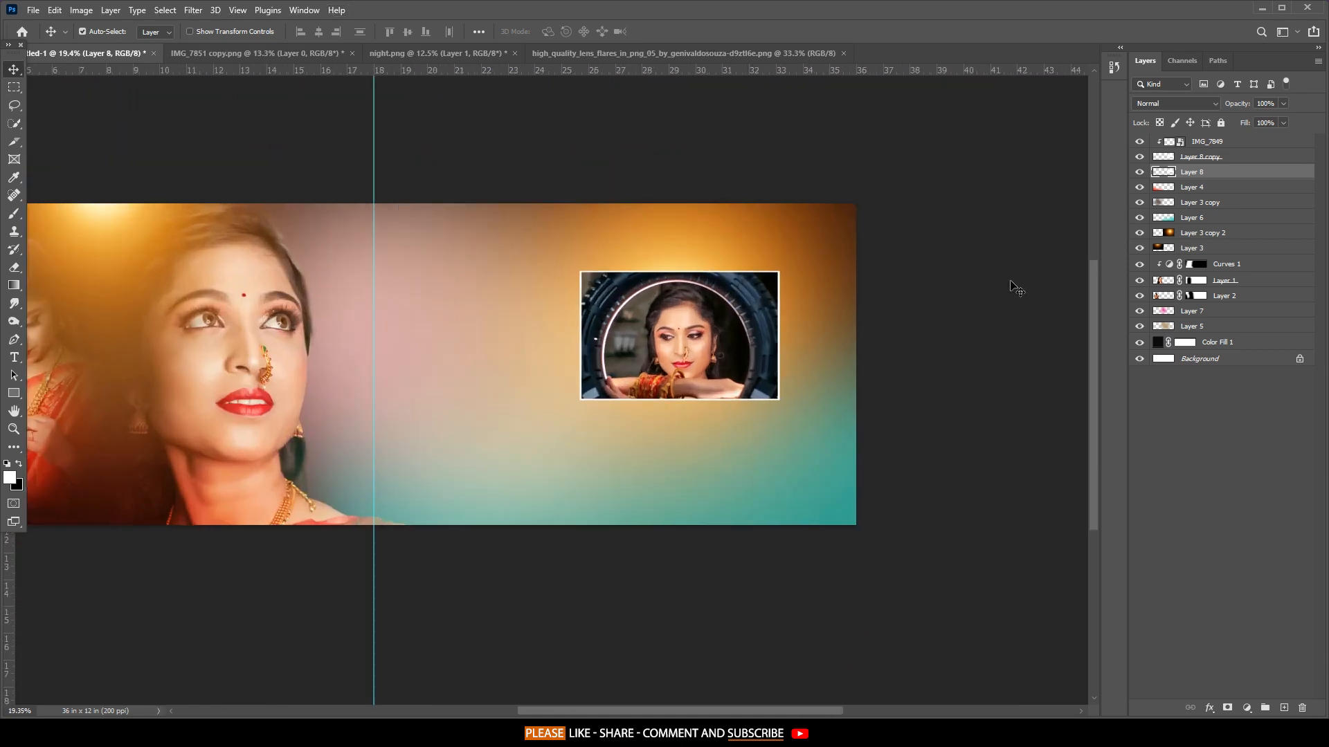
Set the Type tool's font to Indenture English Penman Demo, Regular, in white.
left_click(794, 184)
scroll(694, 222, "left", 5)
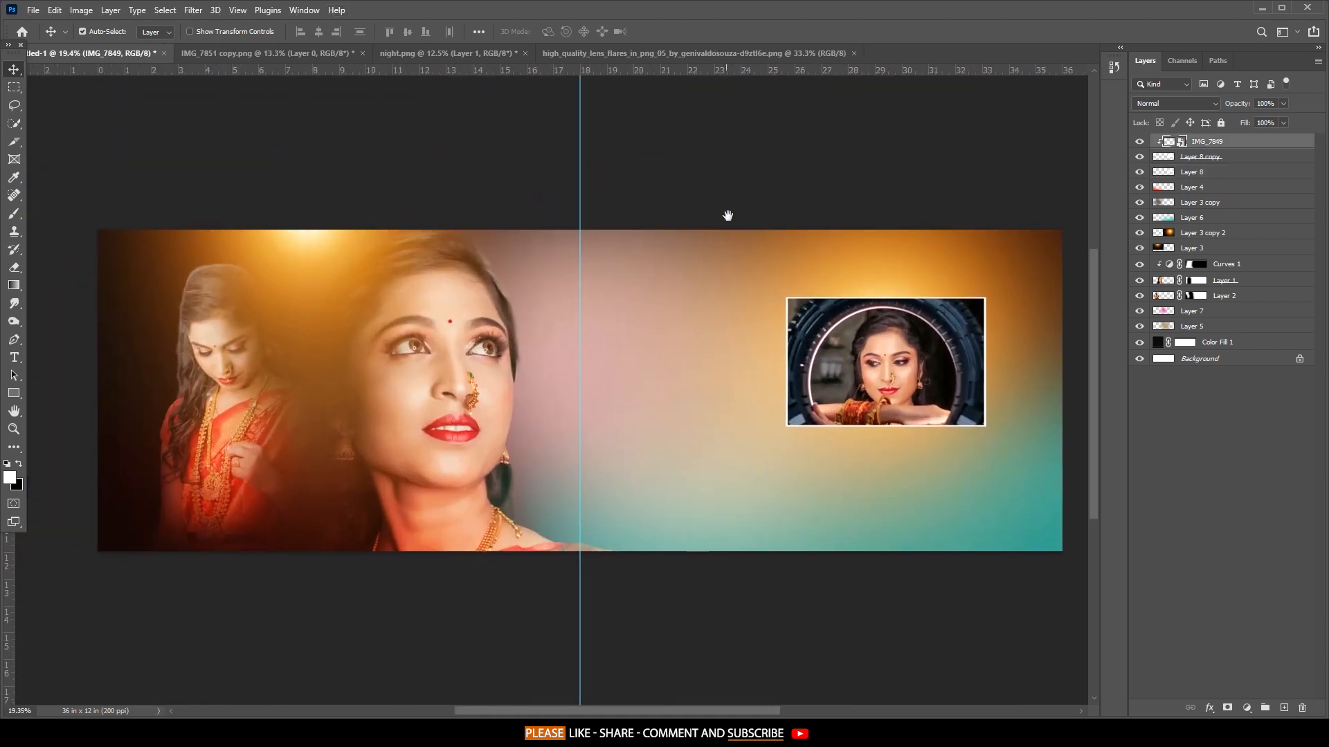
scroll(741, 355, "right", 3)
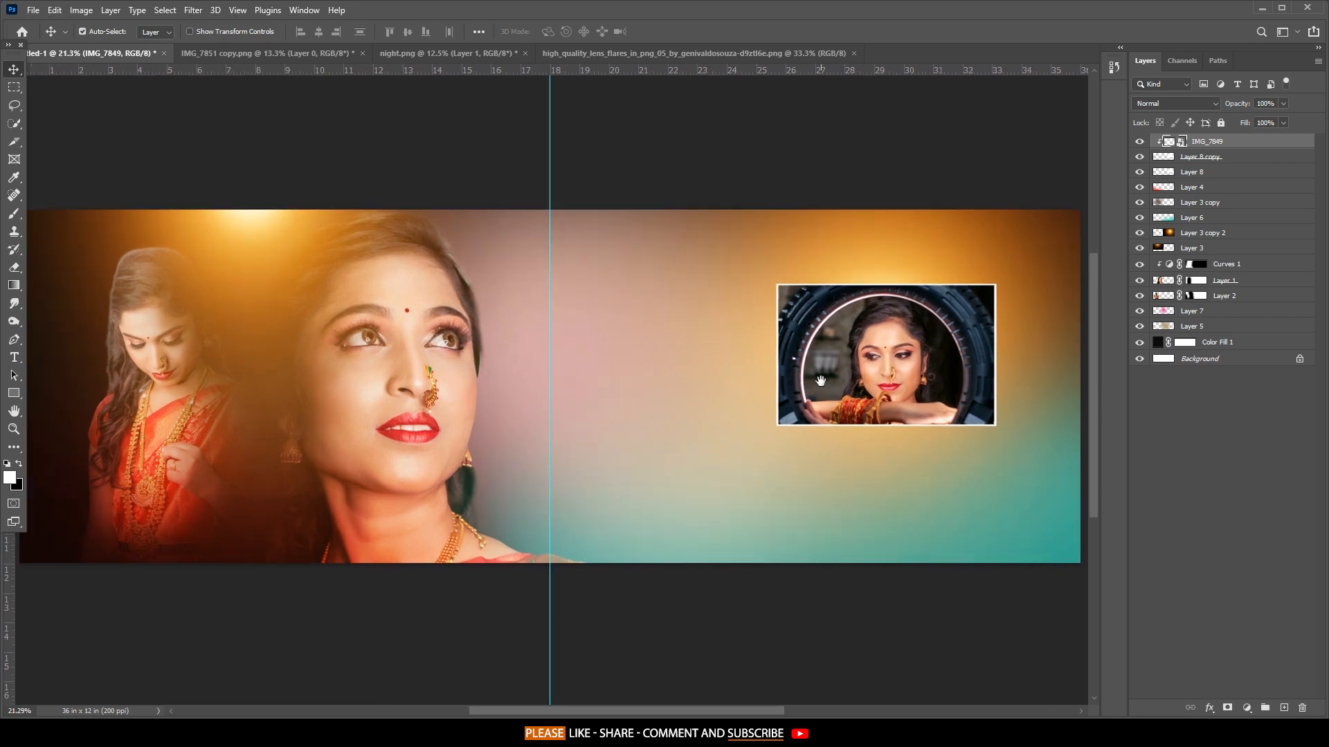
scroll(484, 346, "up", 1)
left_click(16, 359)
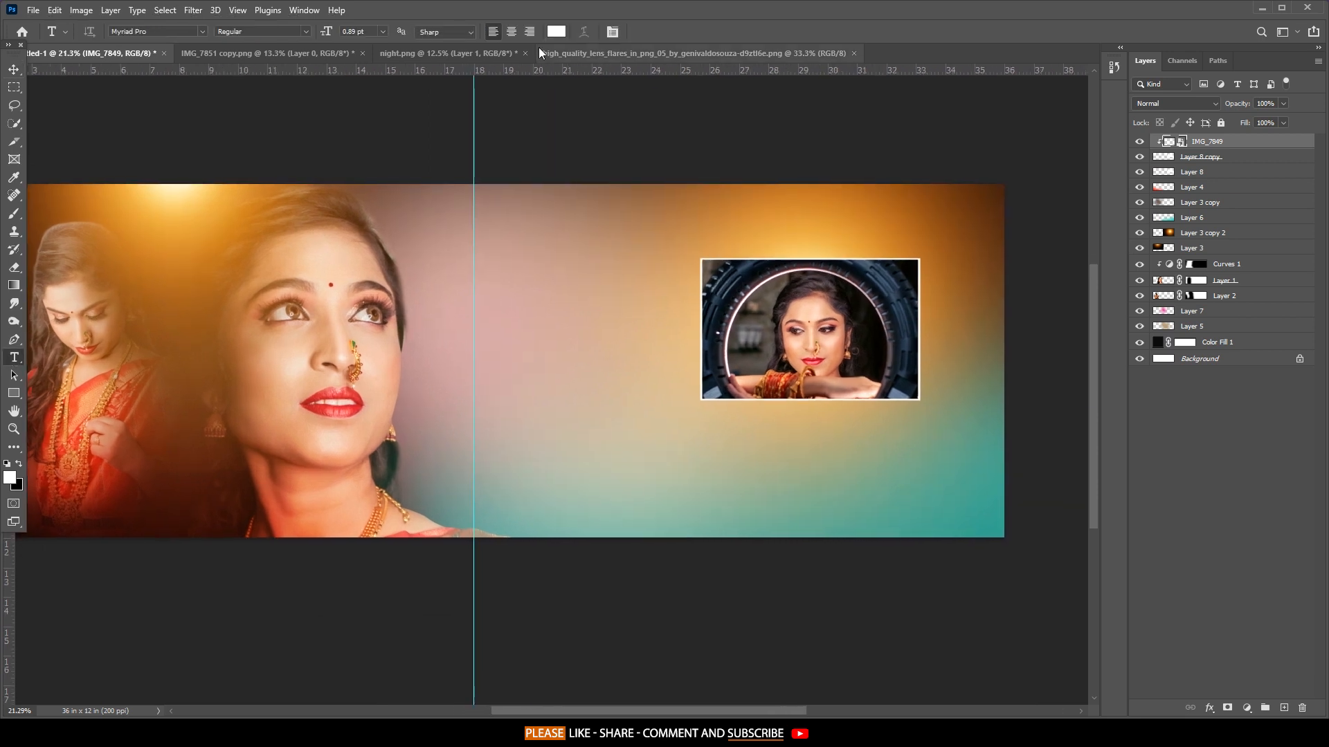
left_click(610, 31)
left_click(876, 155)
type("Impact")
key("Return")
key("Down")
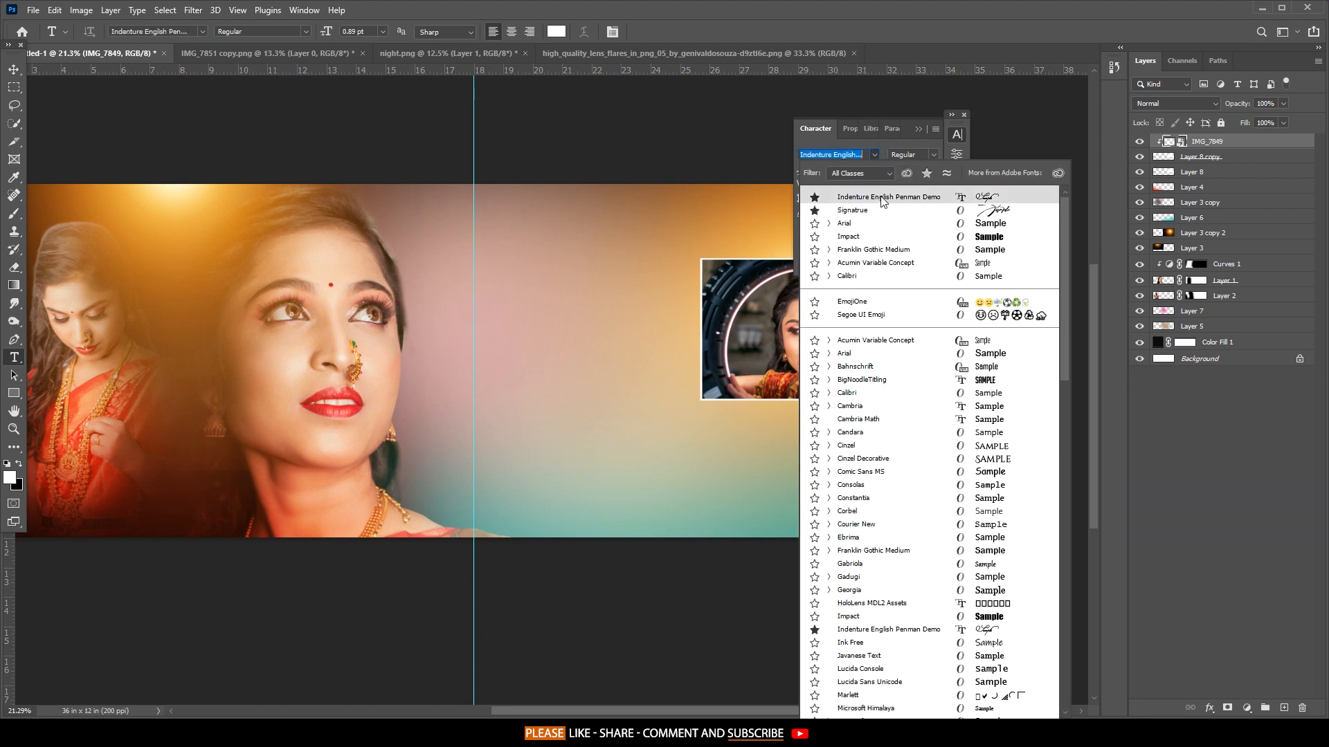
key("Return")
Add the text "Bride" on the sheet's right half and scale it up to about 912 pt across that half.
left_click(565, 427)
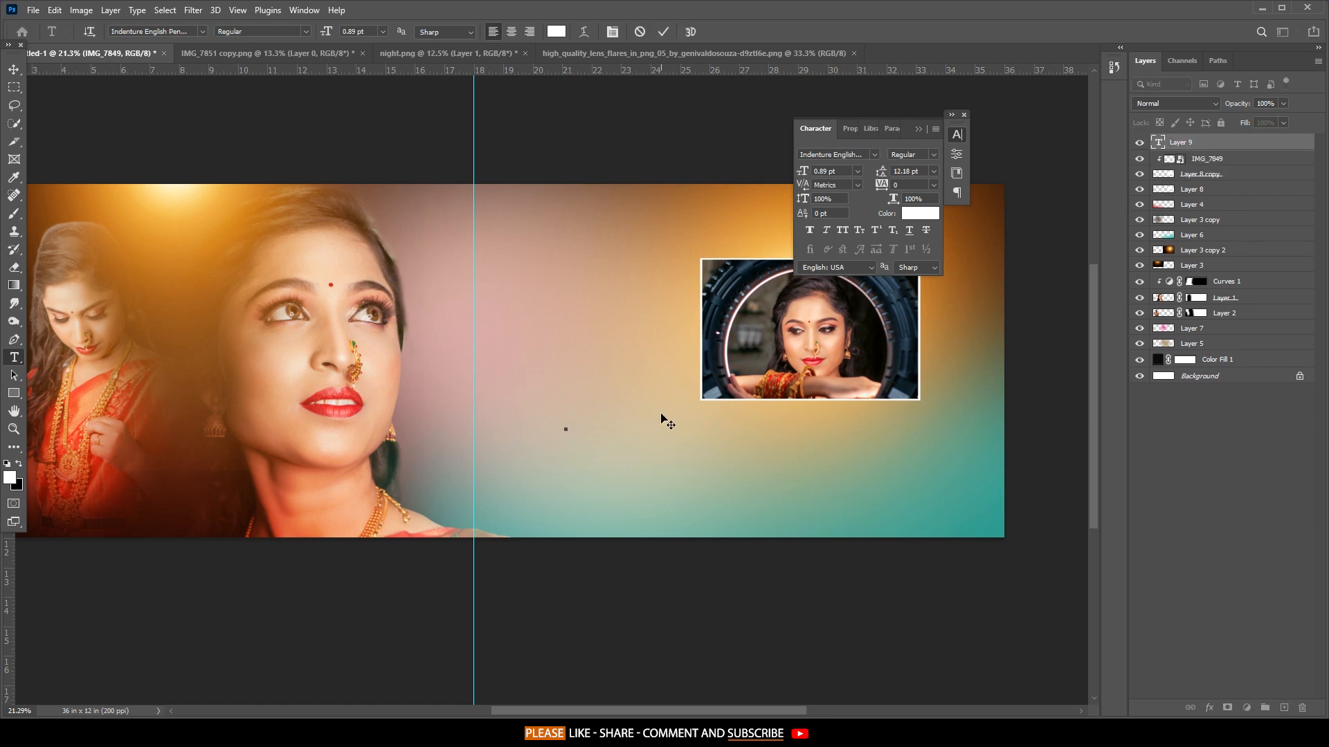
left_click(17, 73)
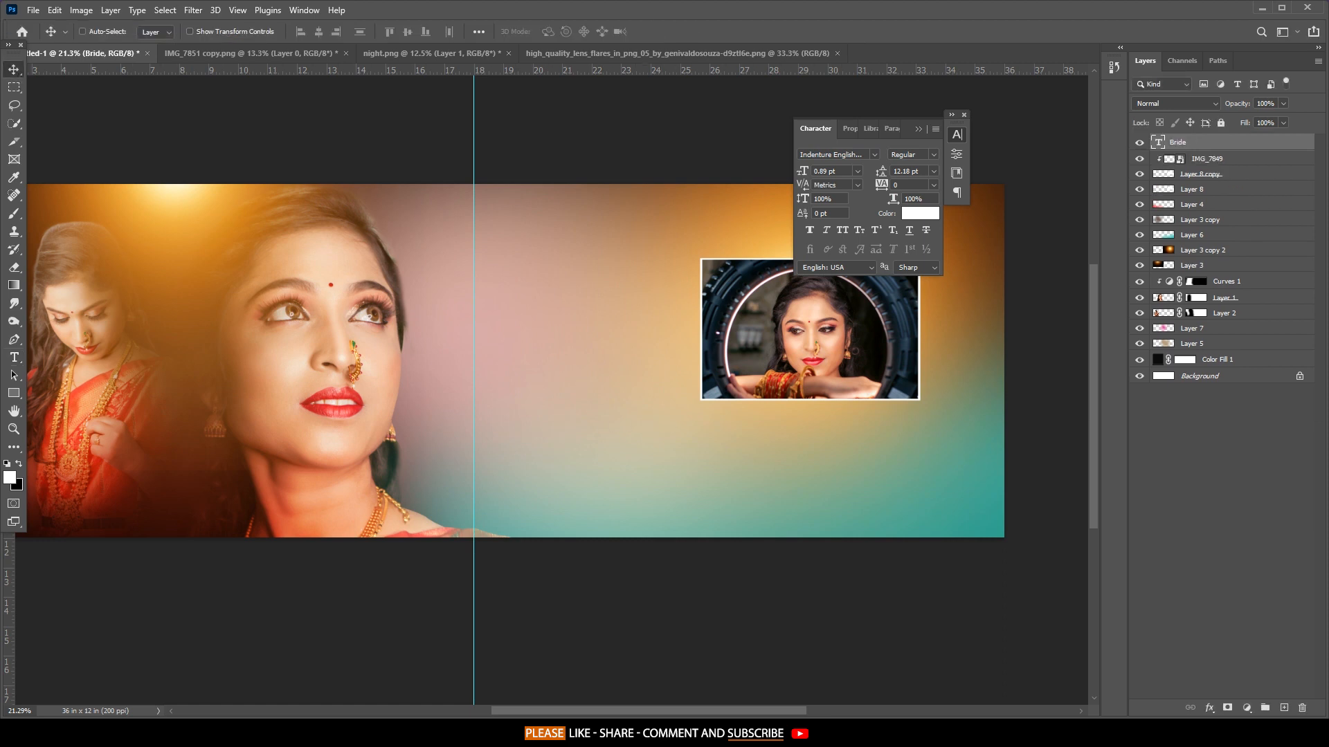
key("ctrl+t")
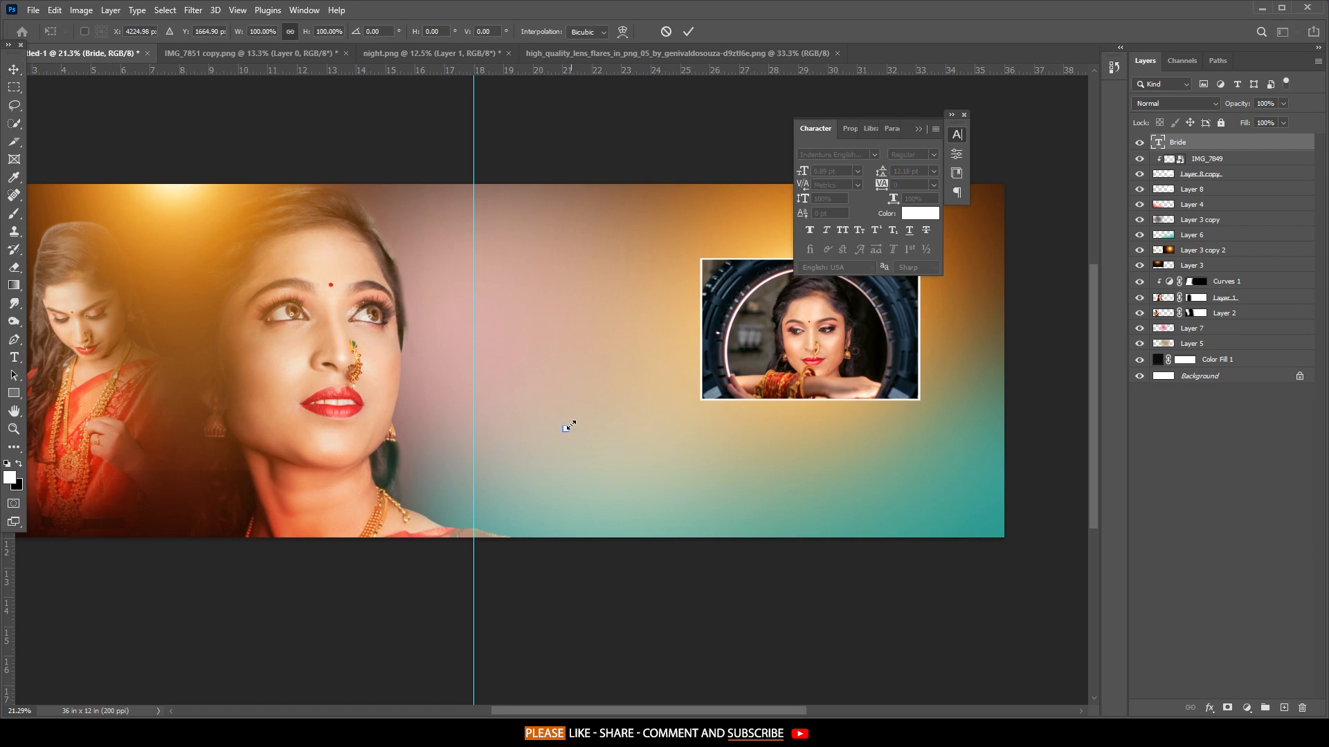
left_click_drag(569, 427, 706, 289)
left_click_drag(712, 368, 637, 484)
left_click_drag(796, 305, 917, 183)
left_click_drag(792, 467, 782, 501)
left_click_drag(676, 207, 677, 142)
left_click_drag(824, 471, 815, 469)
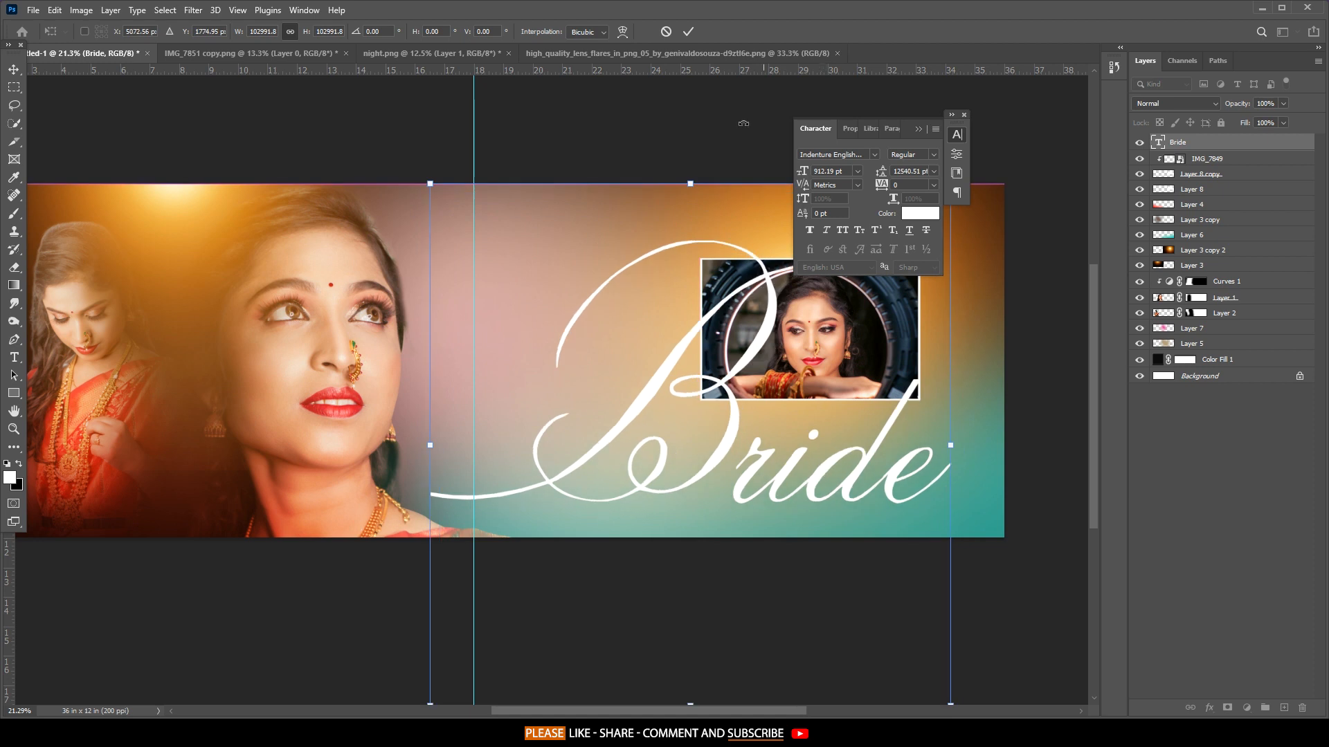
left_click(687, 35)
Move the Bride text layer beneath Layer 2 and enlarge the text slightly to about 986 pt.
left_click_drag(1218, 142, 1218, 321)
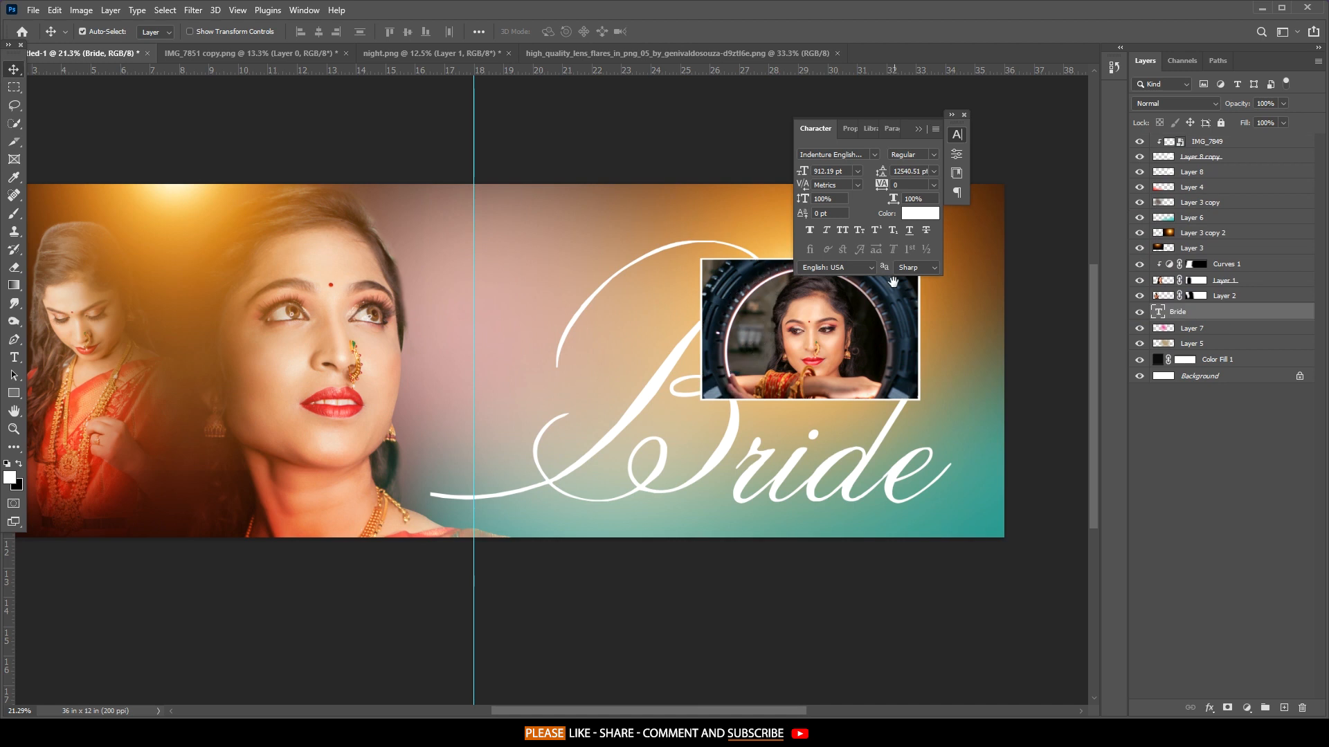
left_click_drag(880, 280, 769, 263)
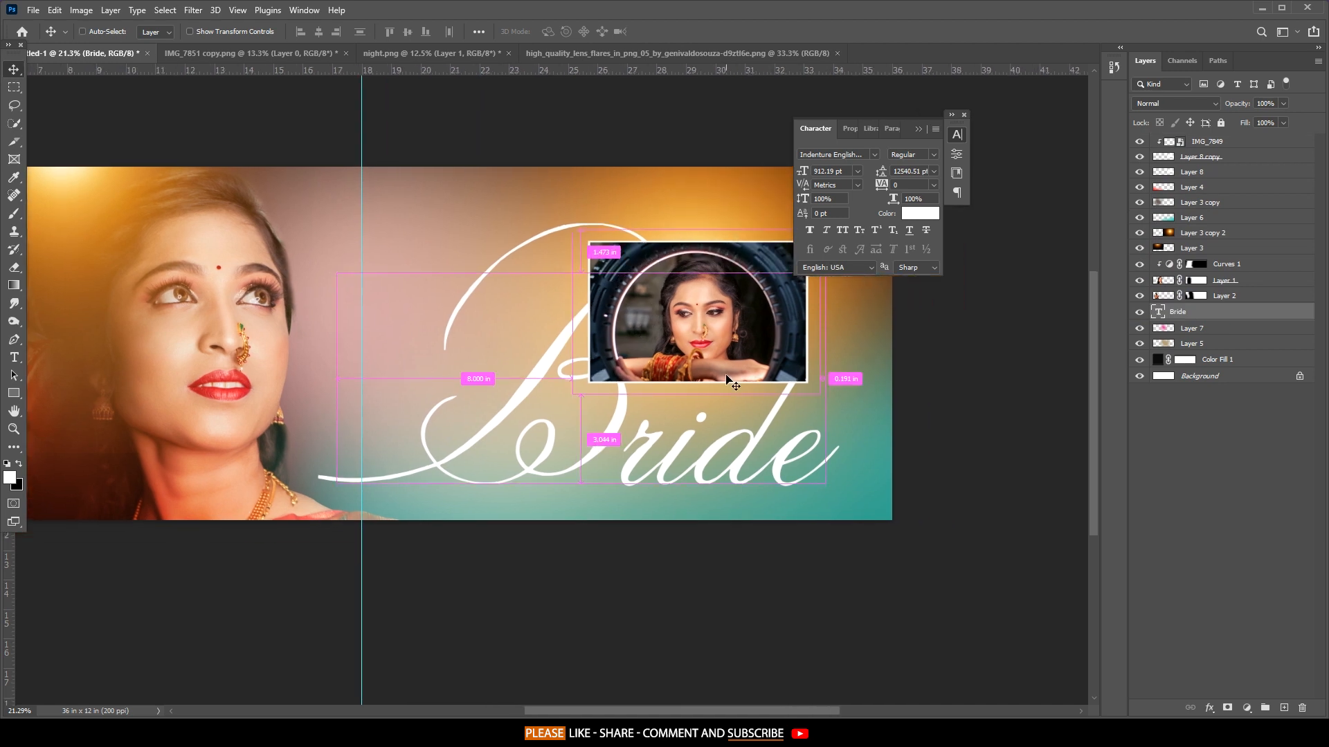
key("ctrl+t")
left_click_drag(842, 667, 827, 617)
key("Return")
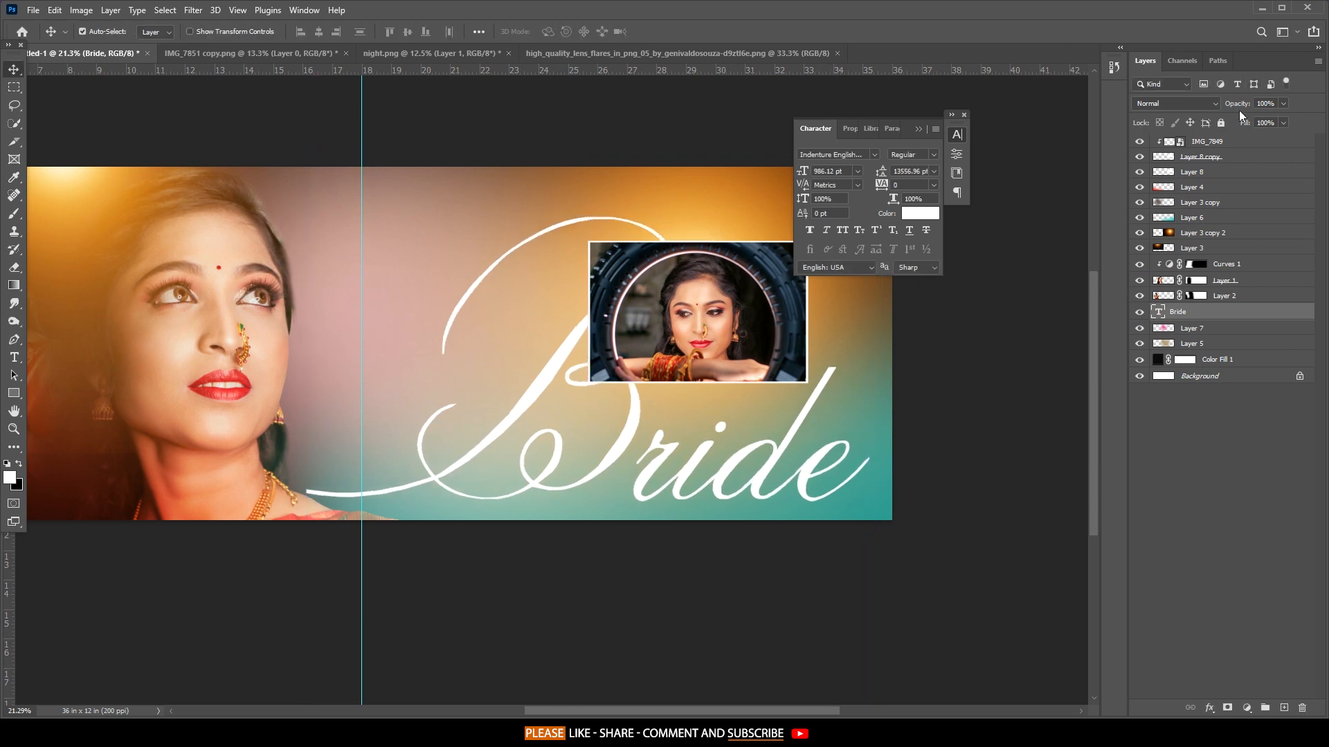
Lower the large Bride text's opacity to 5% and close the character settings.
left_click_drag(1231, 107, 1159, 108)
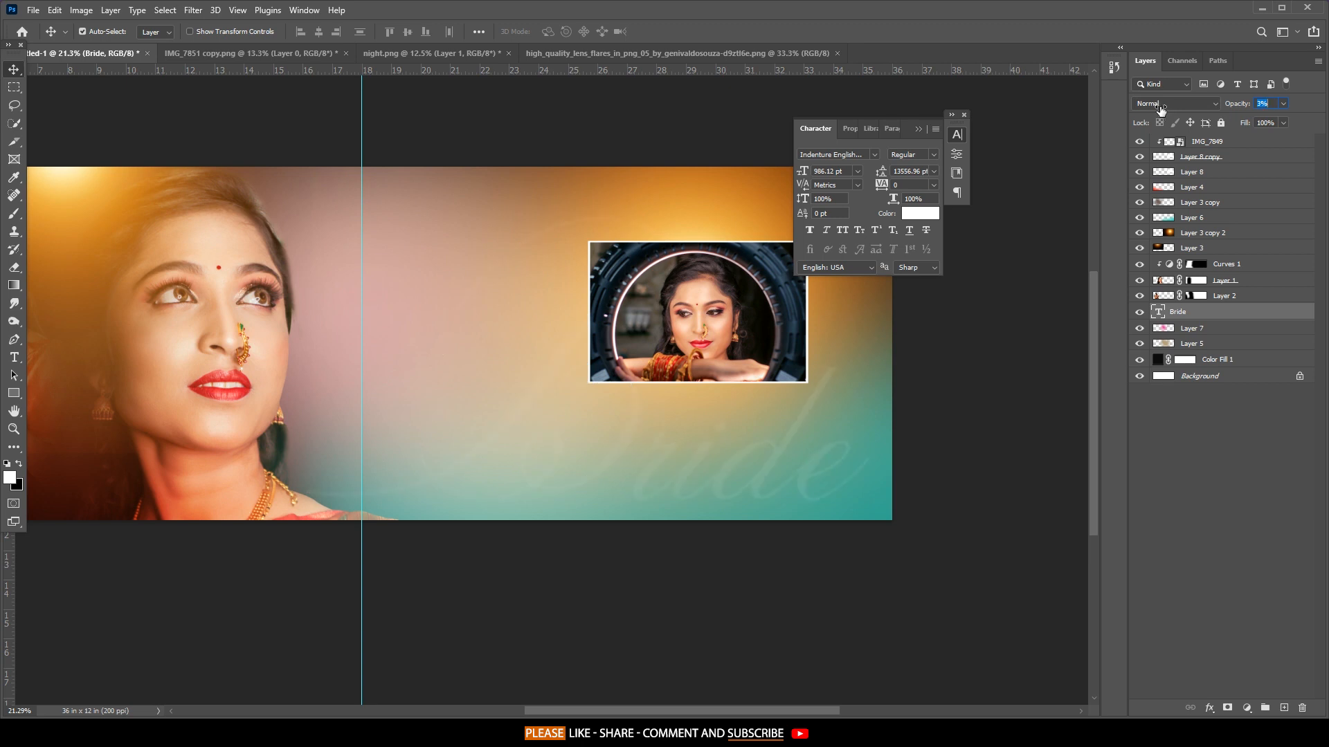
left_click_drag(596, 290, 612, 301)
left_click(962, 116)
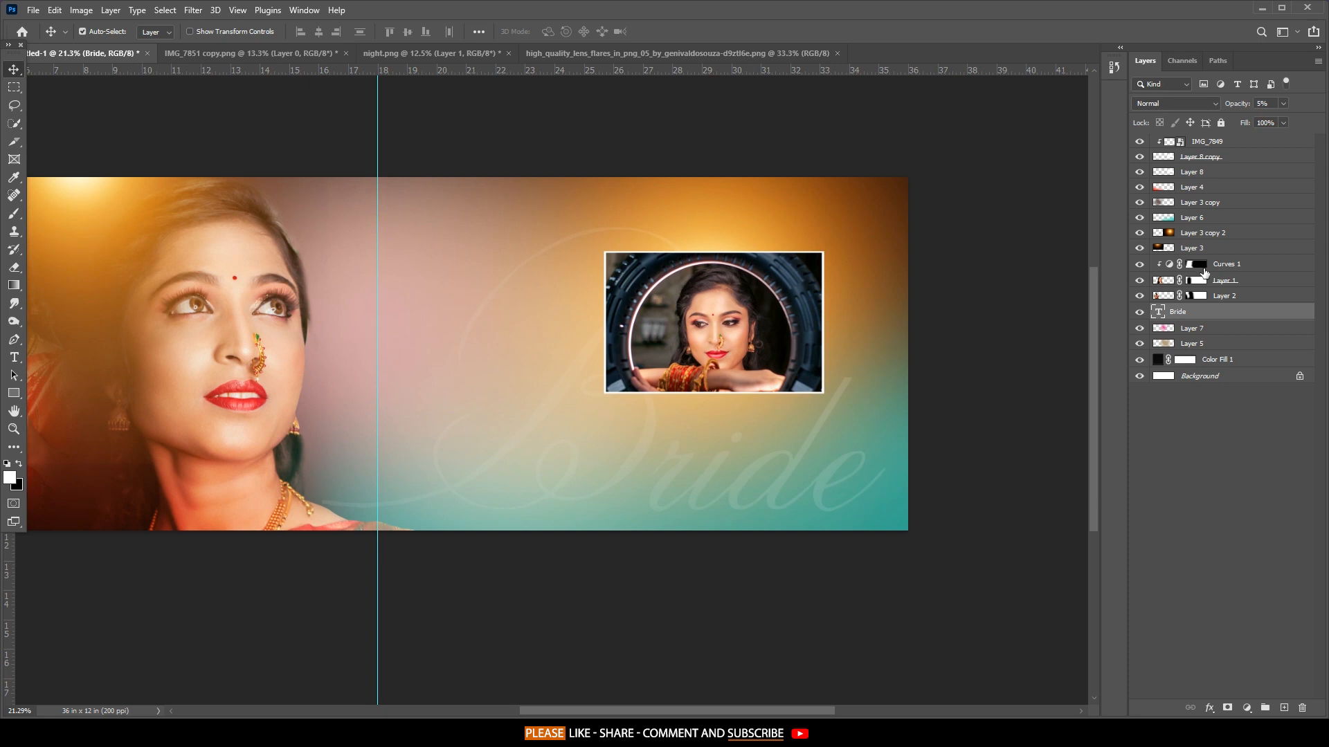
Duplicate the faint Bride text at 100% opacity and scale the copy to about 17.69%, just outside the framed photo's lower left corner.
left_click_drag(1198, 314, 1284, 708)
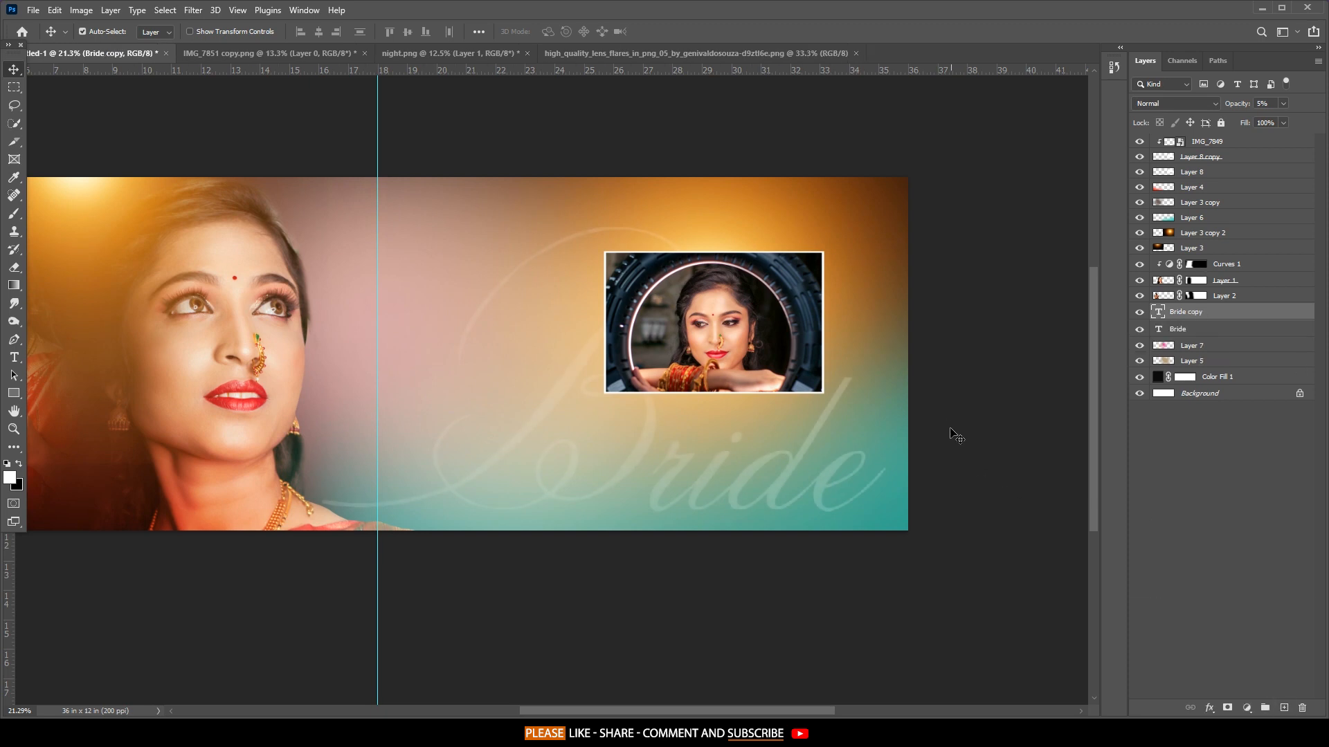
left_click_drag(1261, 104, 1325, 103)
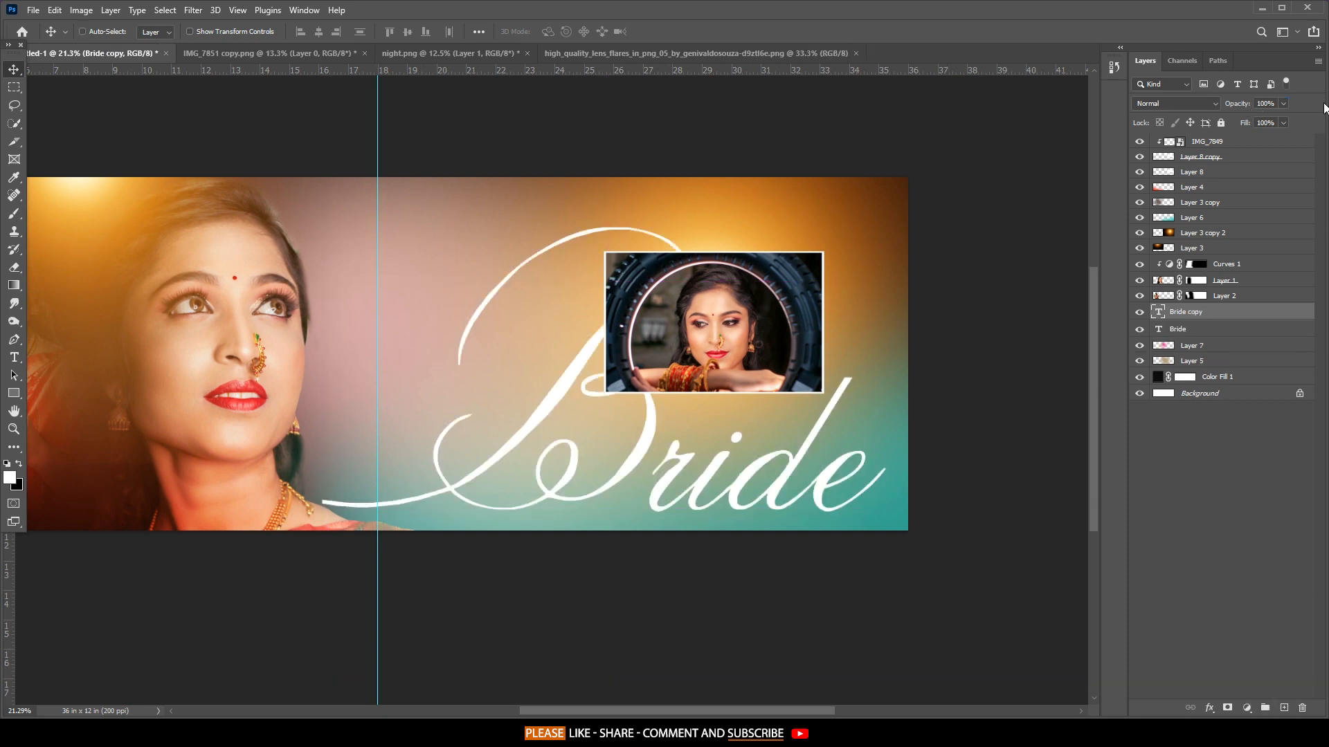
key("ctrl+t")
left_click_drag(885, 170, 467, 573)
left_click_drag(443, 621, 565, 346)
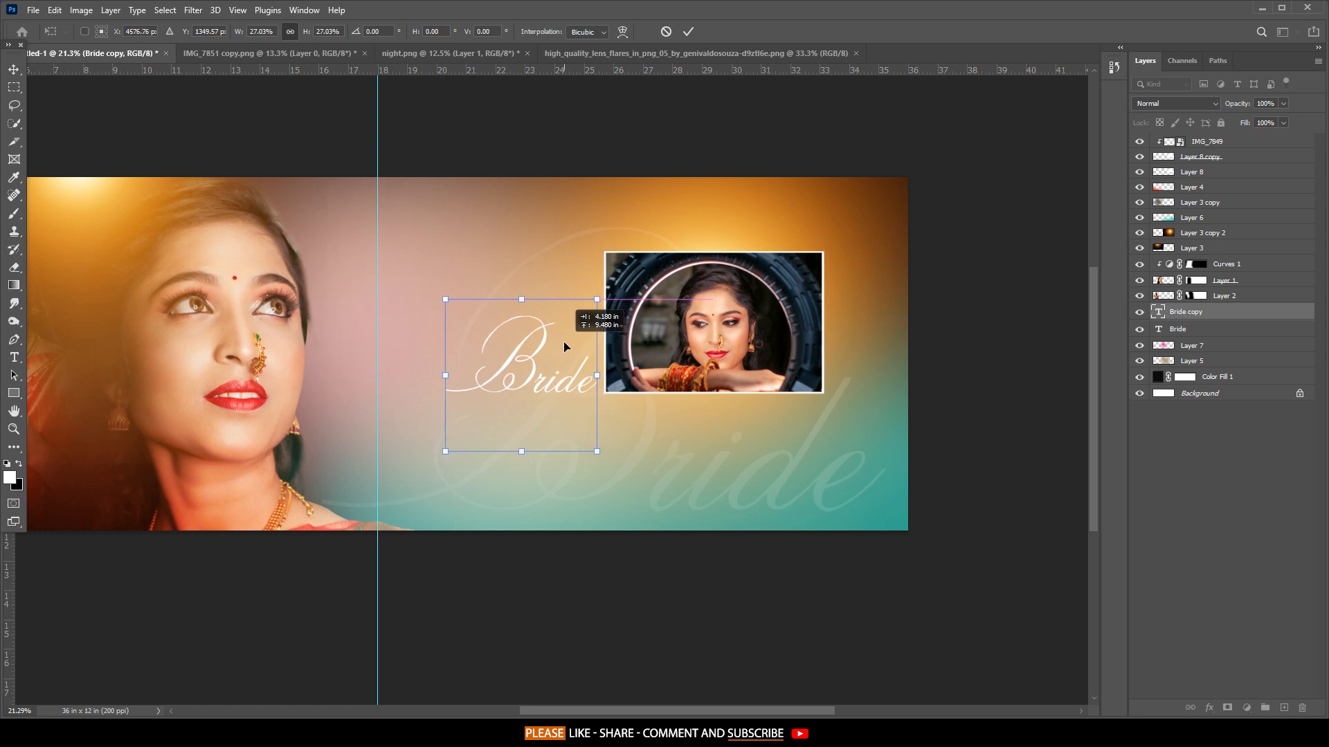
scroll(564, 346, "up", 3)
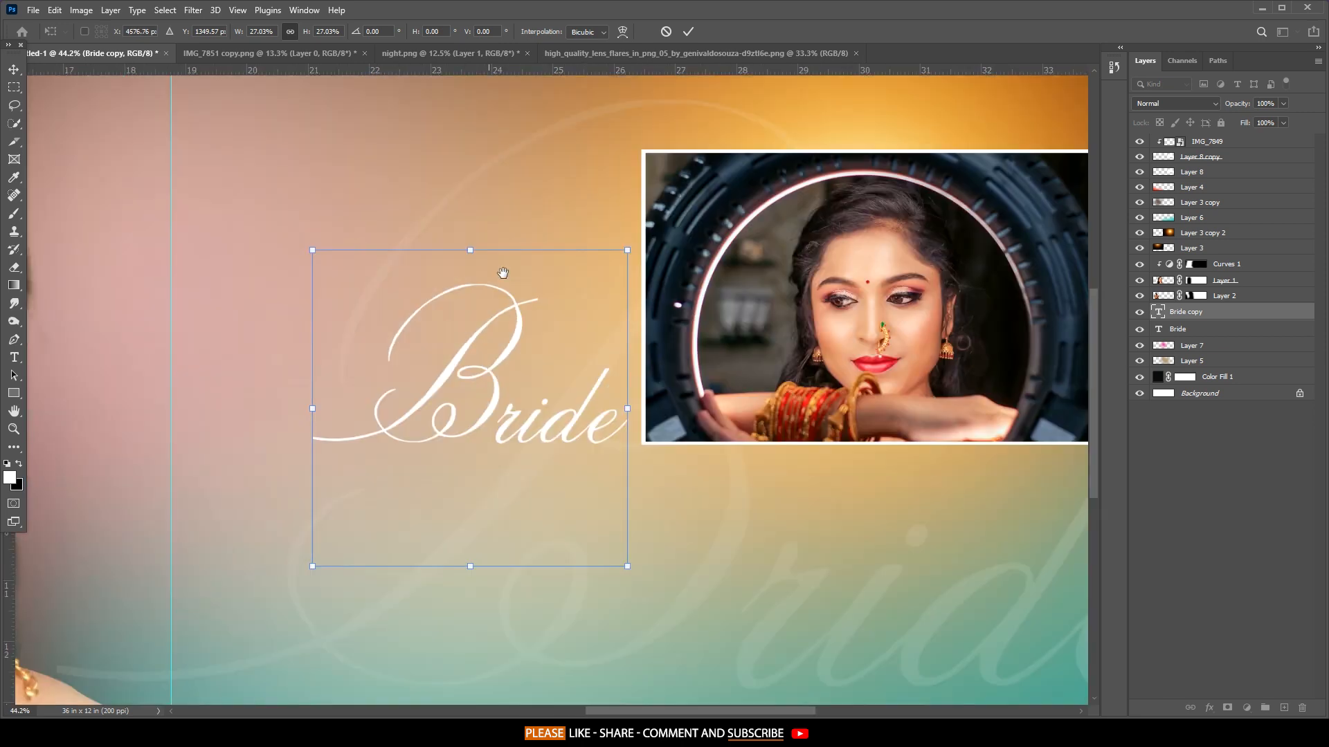
left_click_drag(504, 274, 405, 27)
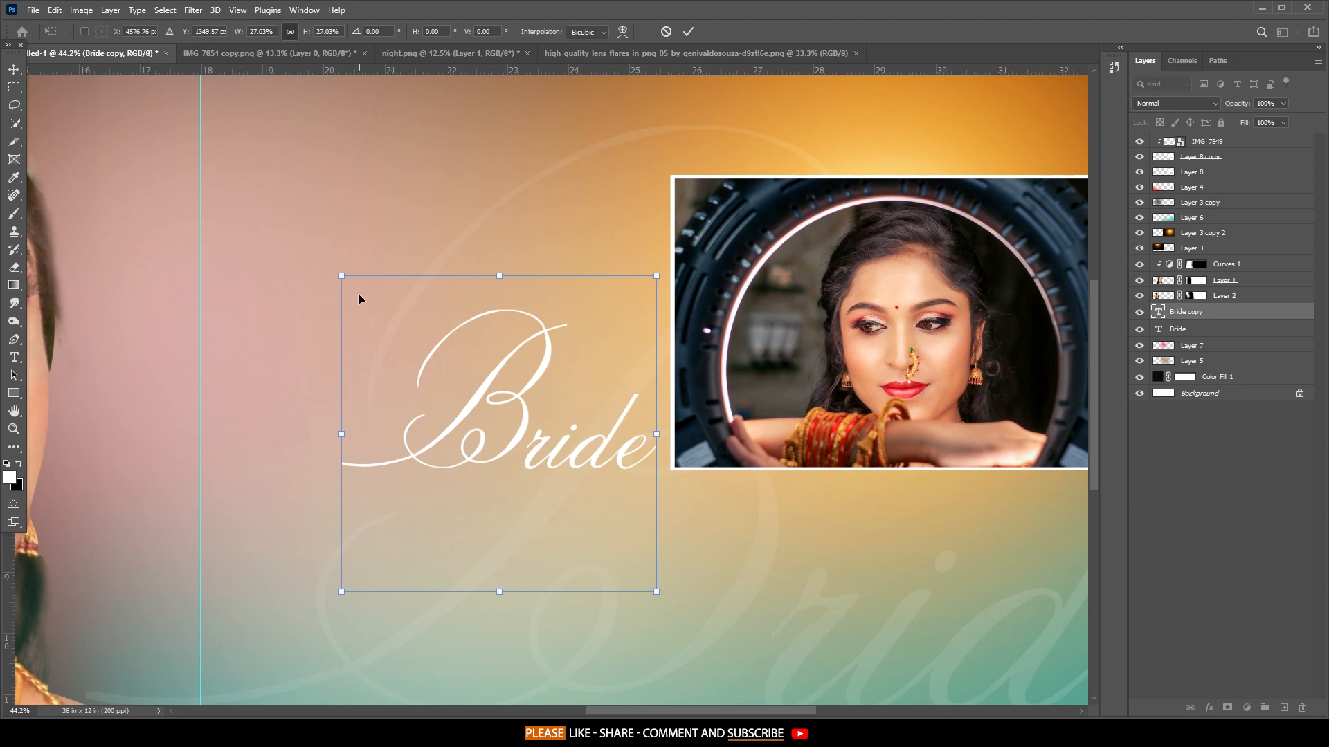
left_click_drag(349, 288, 458, 397)
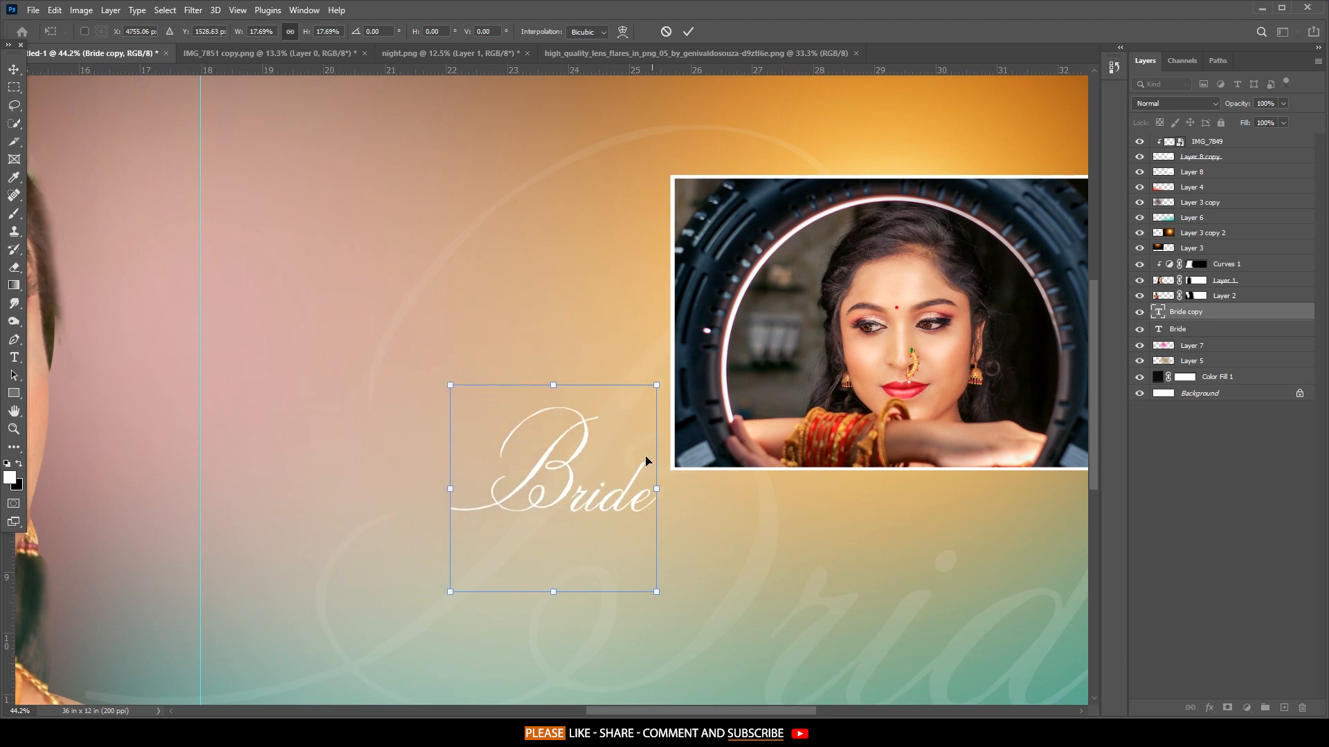
left_click_drag(625, 460, 630, 426)
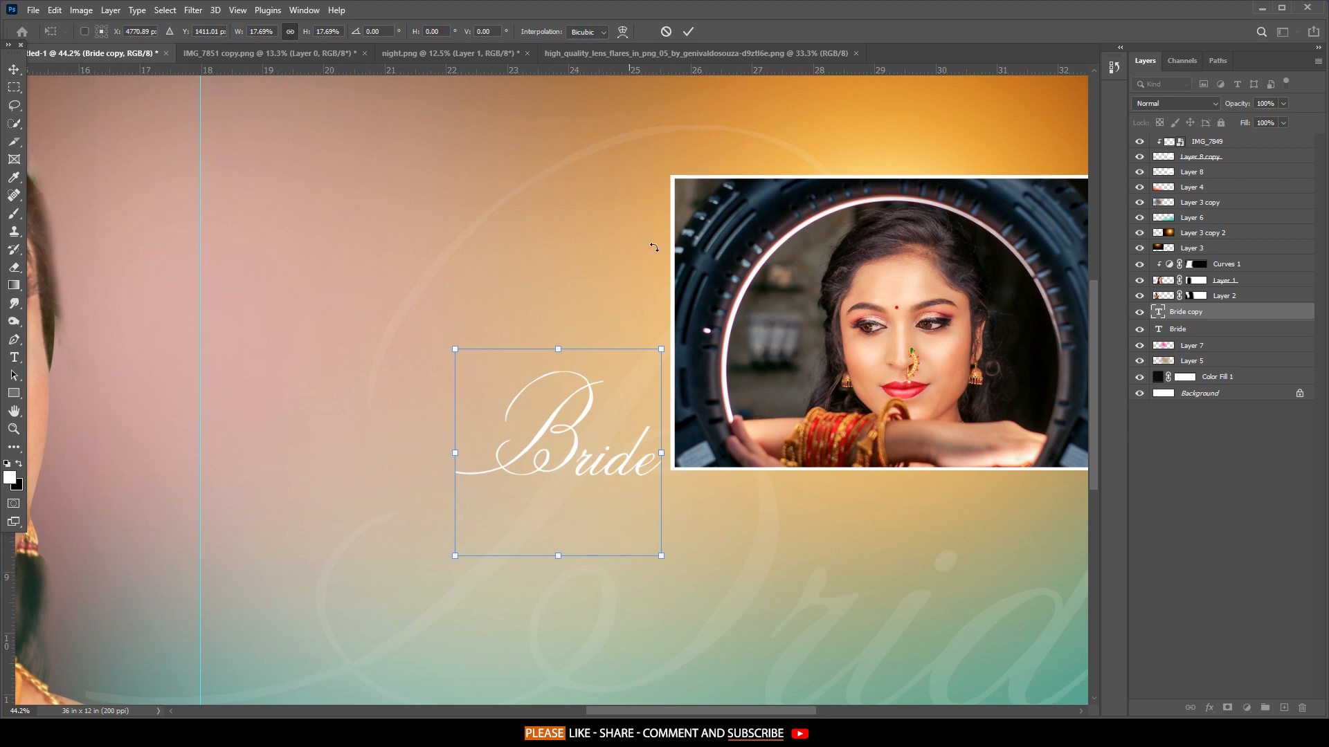
left_click(688, 31)
Shrink the small Bride text slightly more and nudge it up beside the framed photo's border.
scroll(582, 213, "down", 5, "alt")
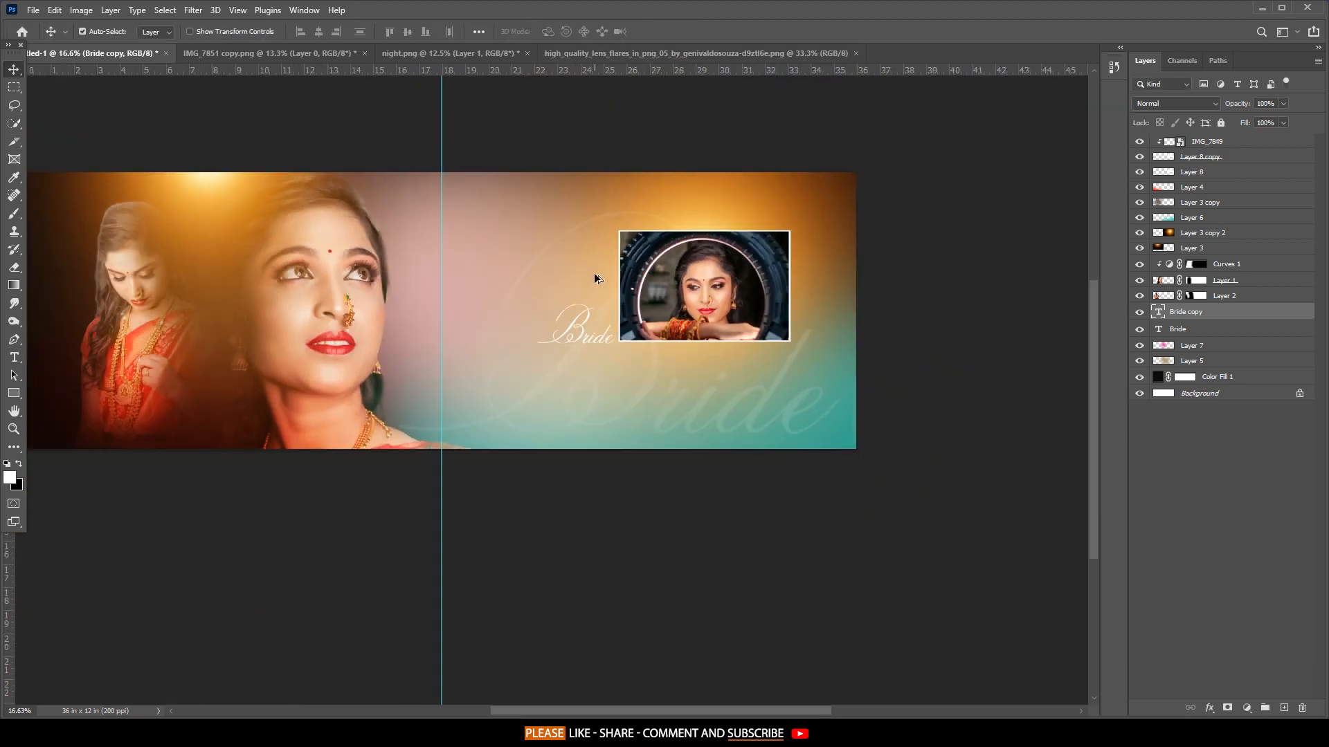
scroll(484, 329, "right", 3)
scroll(336, 334, "up", 4)
key("ctrl+t")
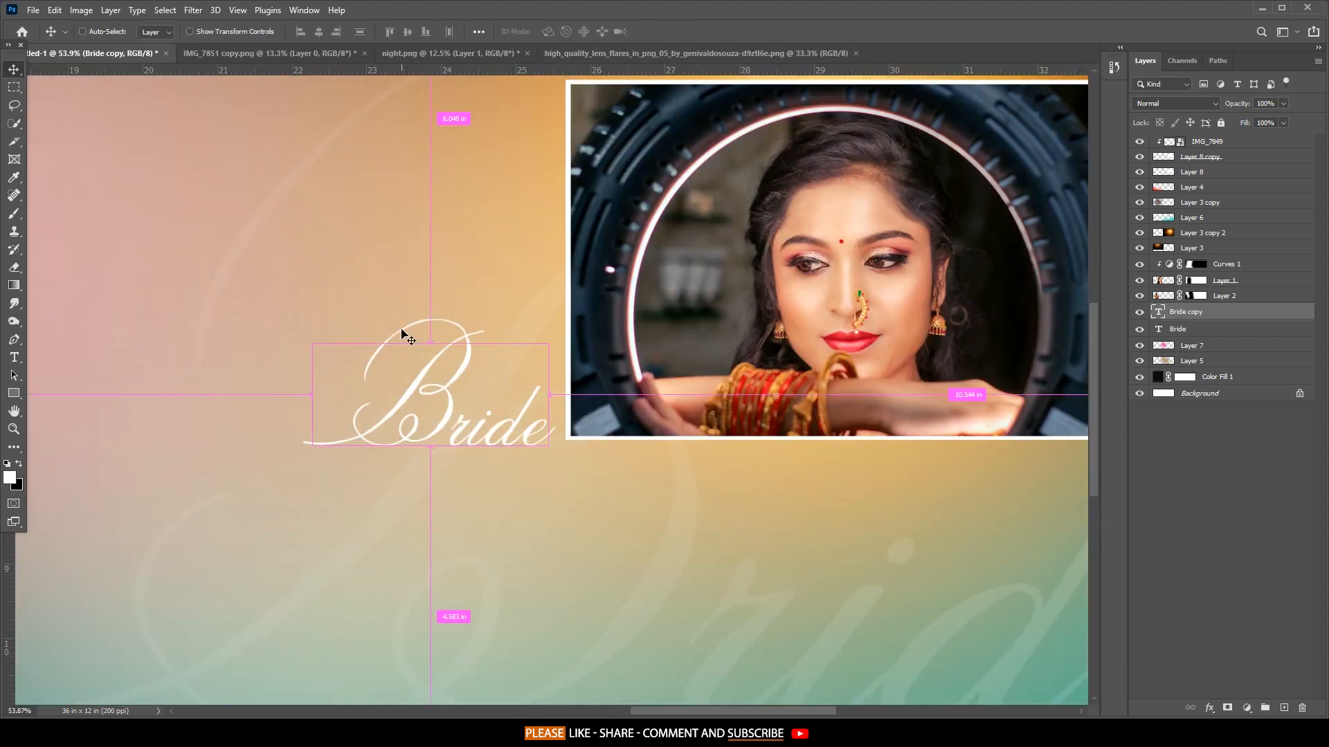
left_click_drag(297, 288, 314, 312)
left_click_drag(391, 358, 393, 350)
left_click(687, 32)
scroll(734, 290, "down", 5)
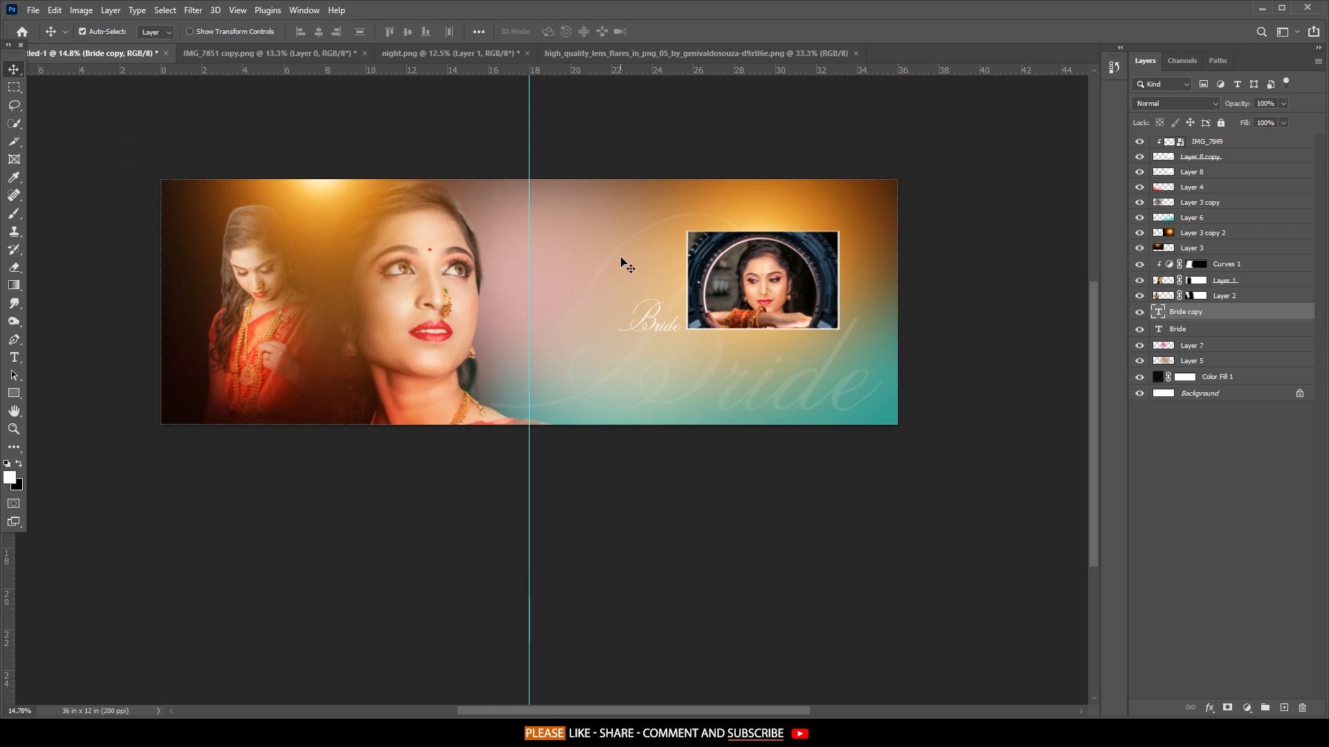
Place the orange heart PNG into the album sheet above the Bride copy layer.
scroll(696, 352, "up", 5)
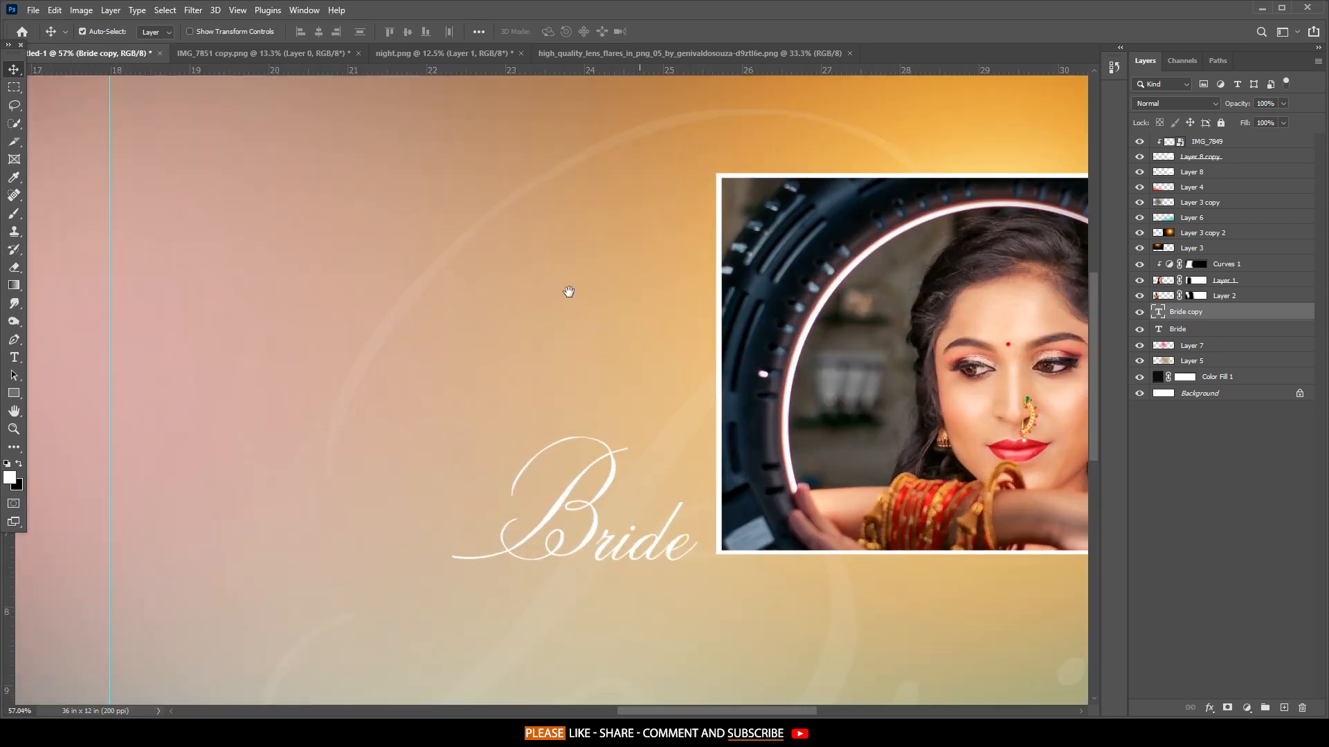
scroll(511, 320, "up", 5)
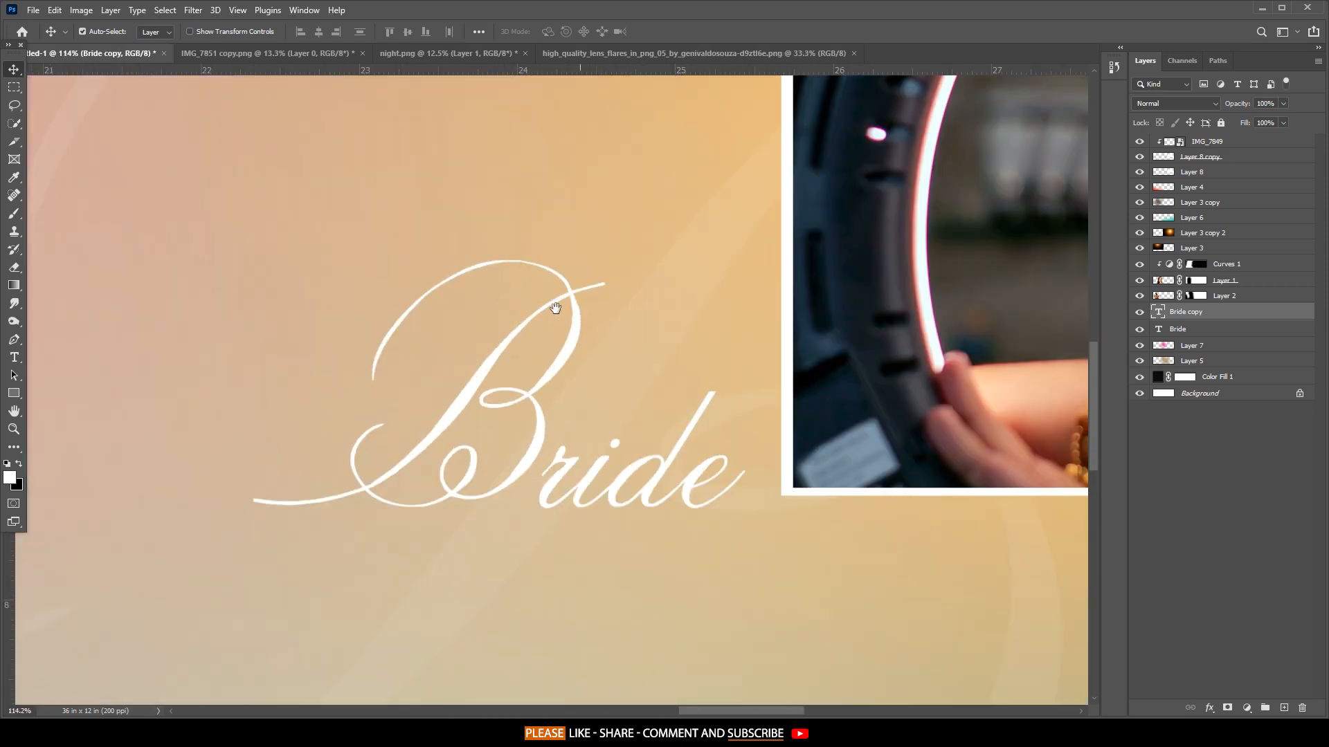
left_click_drag(576, 306, 546, 310)
key("alt+Tab")
left_click_drag(789, 470, 656, 286)
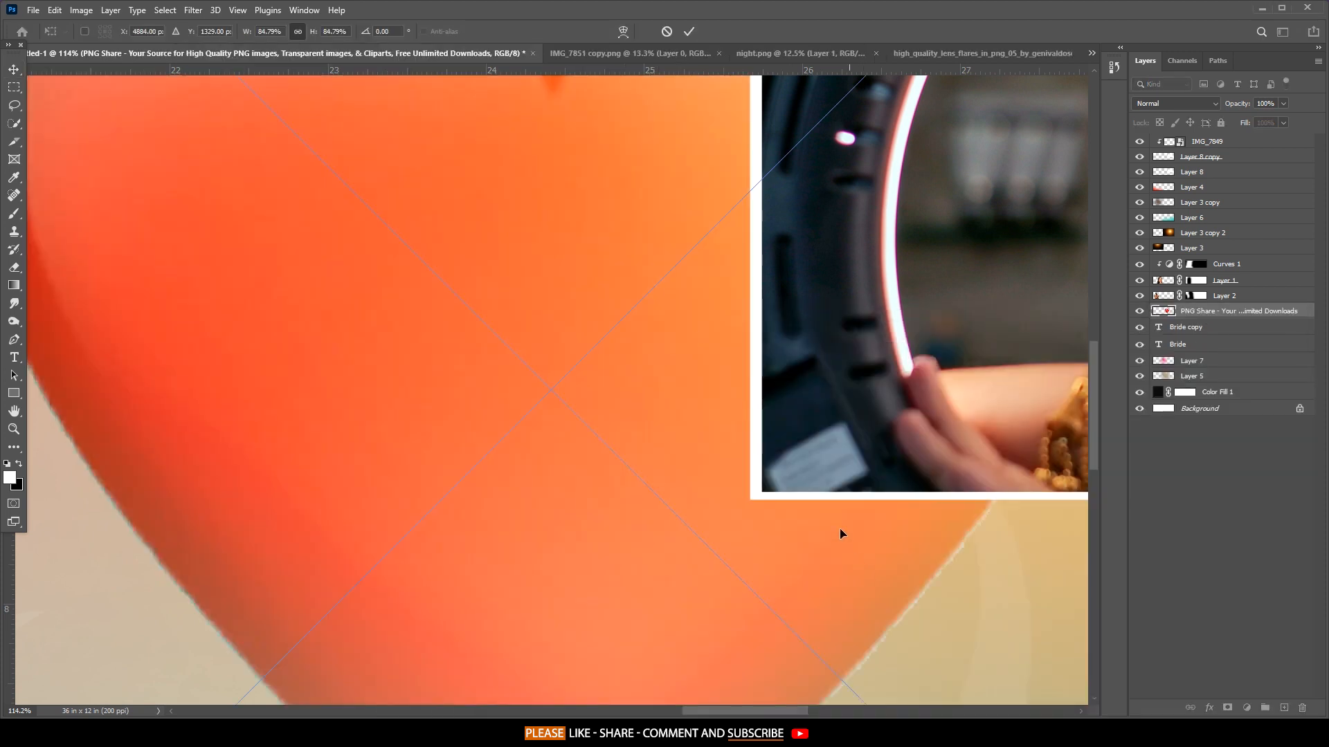
Scale the heart to 2.67%, rotate it 70.61° and set it on the upper flourish tip of the small Bride's B.
scroll(612, 377, "down", 3)
left_click_drag(64, 373, 442, 238)
scroll(599, 277, "up", 4)
left_click_drag(529, 203, 550, 355)
left_click_drag(430, 305, 552, 254)
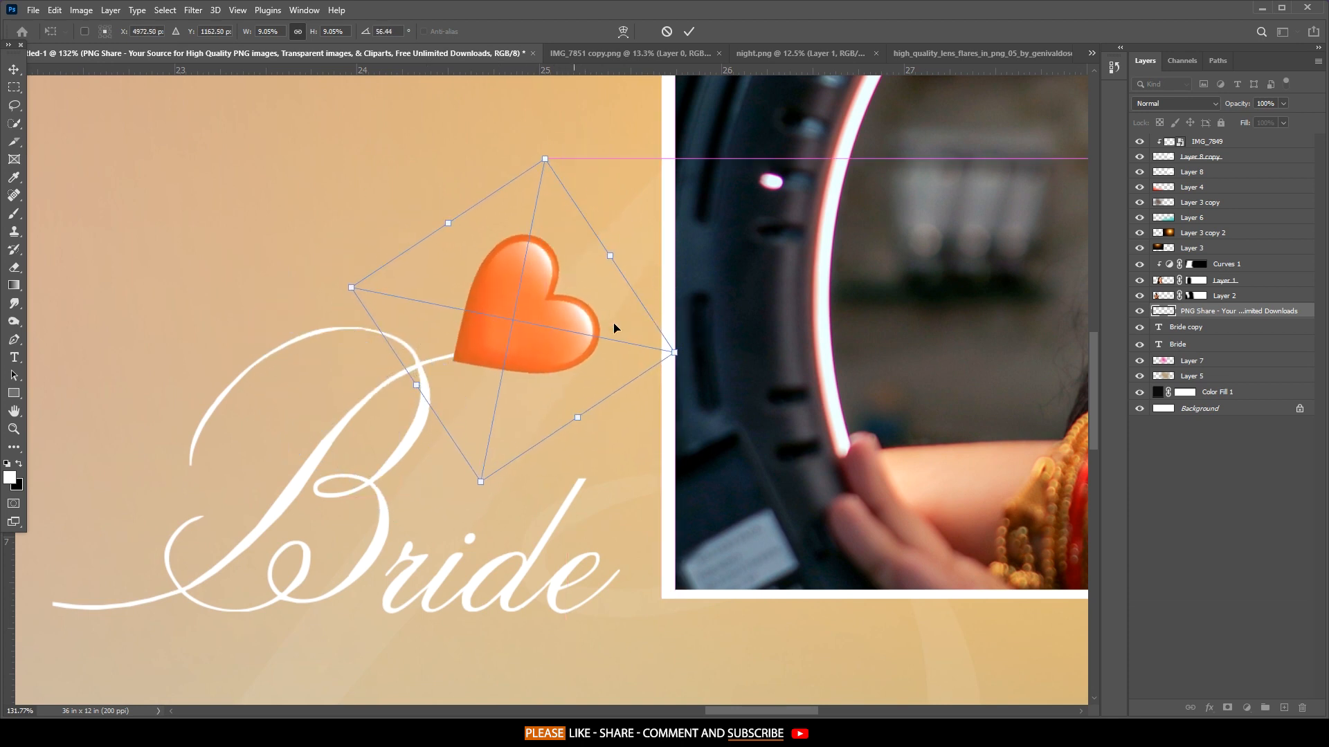
left_click_drag(662, 311, 512, 320)
left_click_drag(458, 277, 504, 326)
left_click(682, 36)
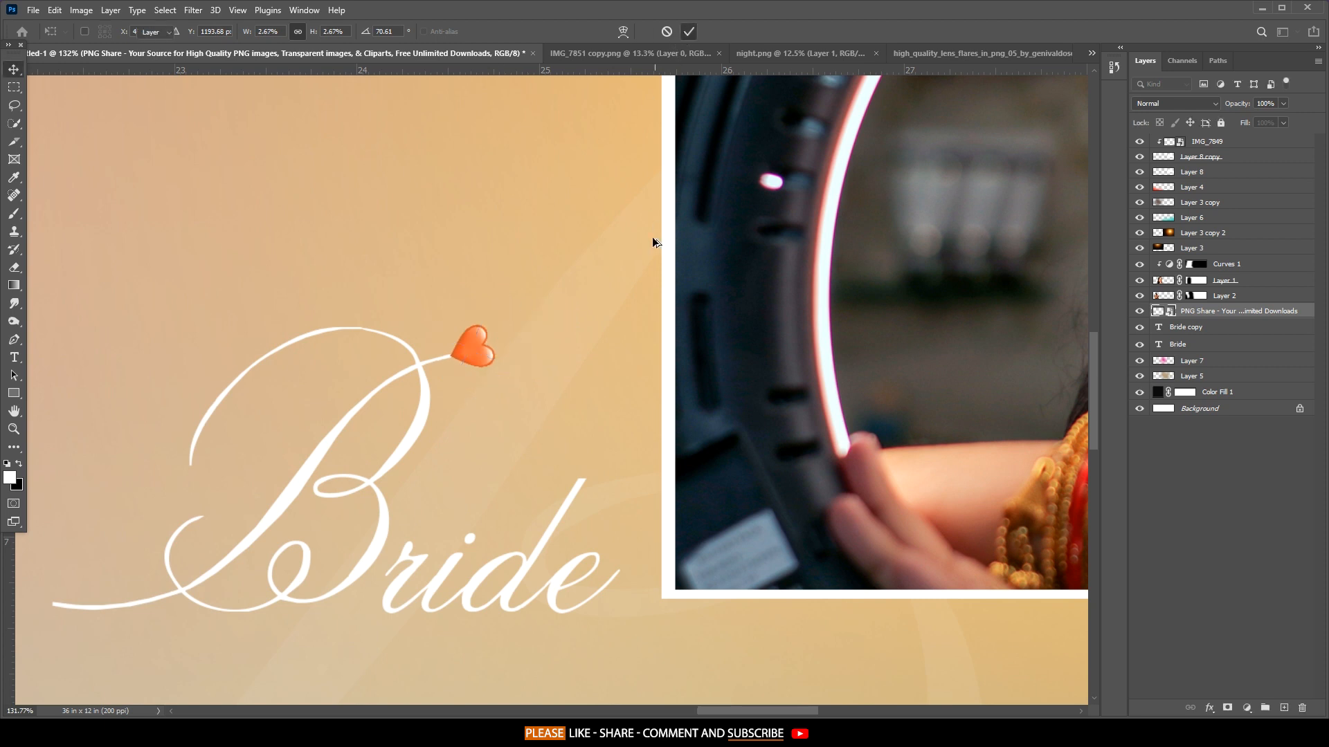
Duplicate the heart, rotate the copy to about -78.6° and attach it to the lower left flourish tip of the small Bride text.
scroll(652, 226, "down", 5)
scroll(489, 288, "up", 3)
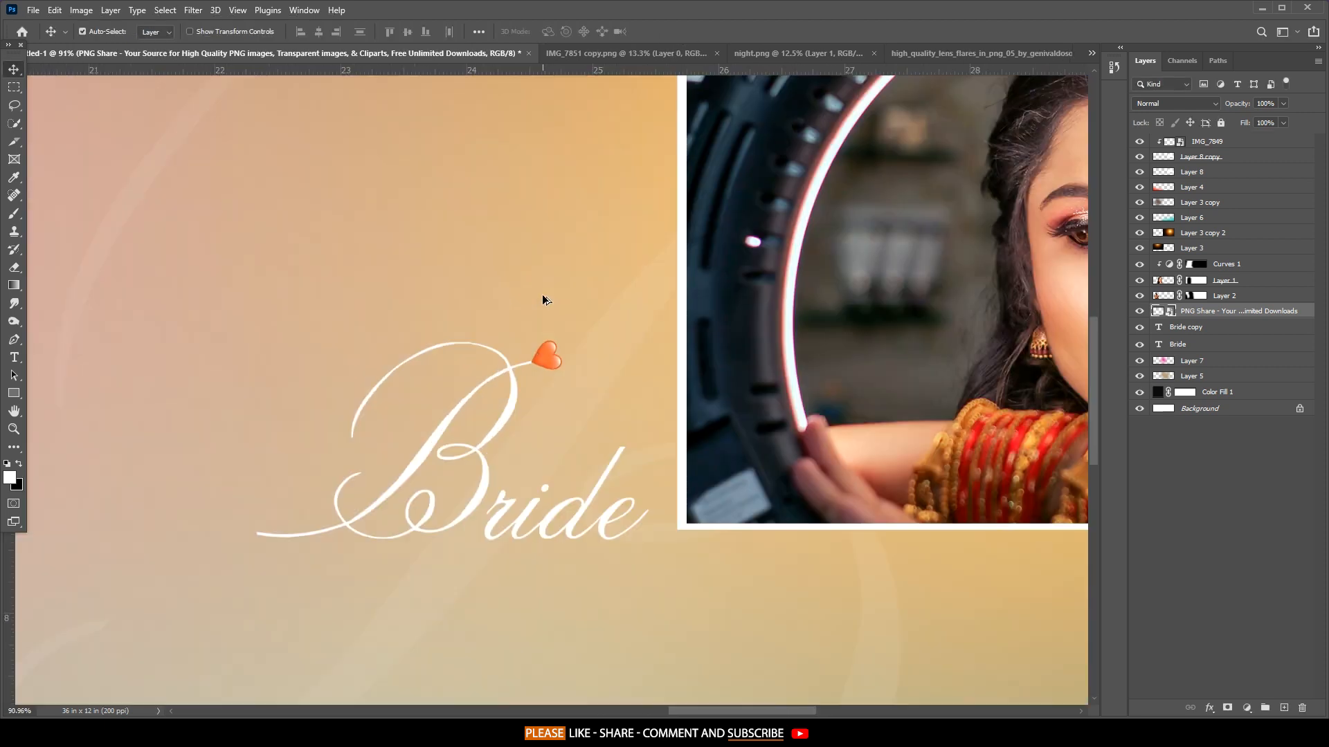
left_click_drag(688, 381, 596, 254)
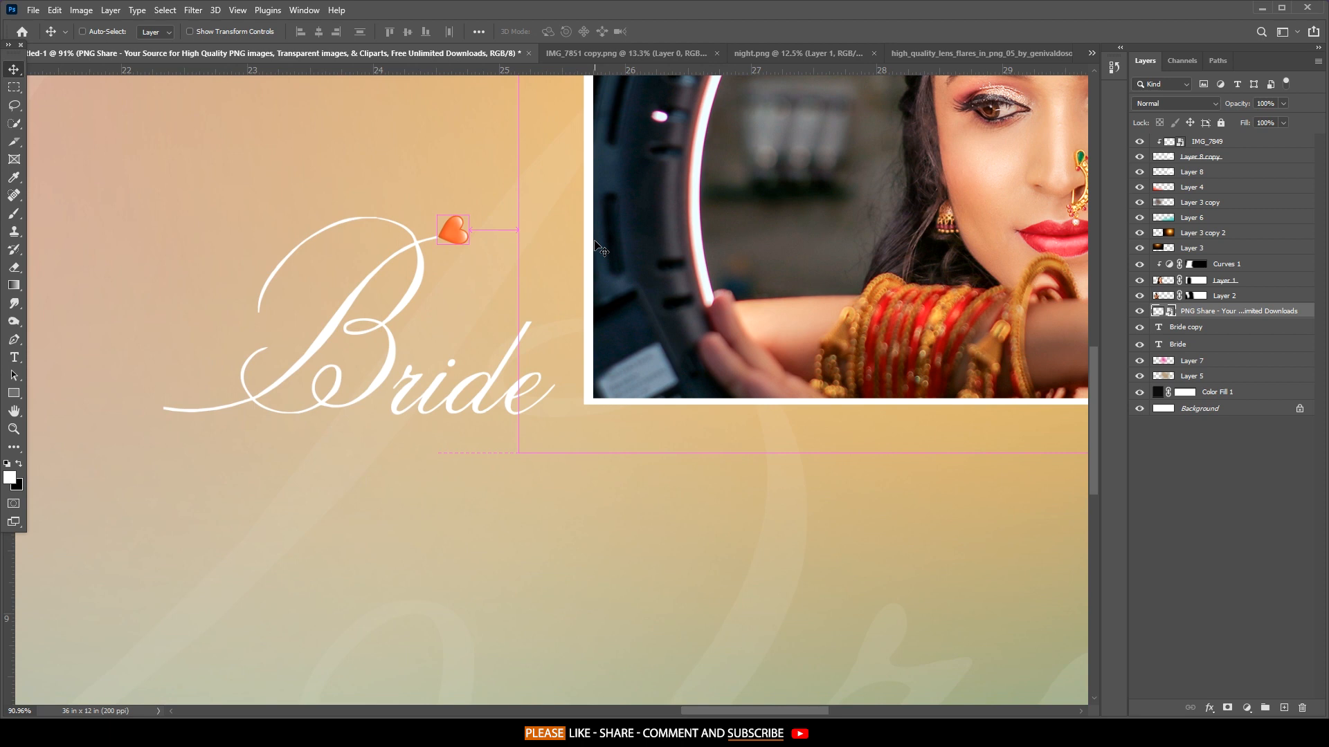
key("ctrl+j")
key("ctrl+t")
left_click_drag(352, 225, 539, 298)
left_click_drag(457, 237, 137, 412)
scroll(141, 357, "up", 3)
key("alt+space")
left_click(287, 261)
left_click_drag(258, 329, 272, 442)
left_click_drag(162, 430, 237, 424)
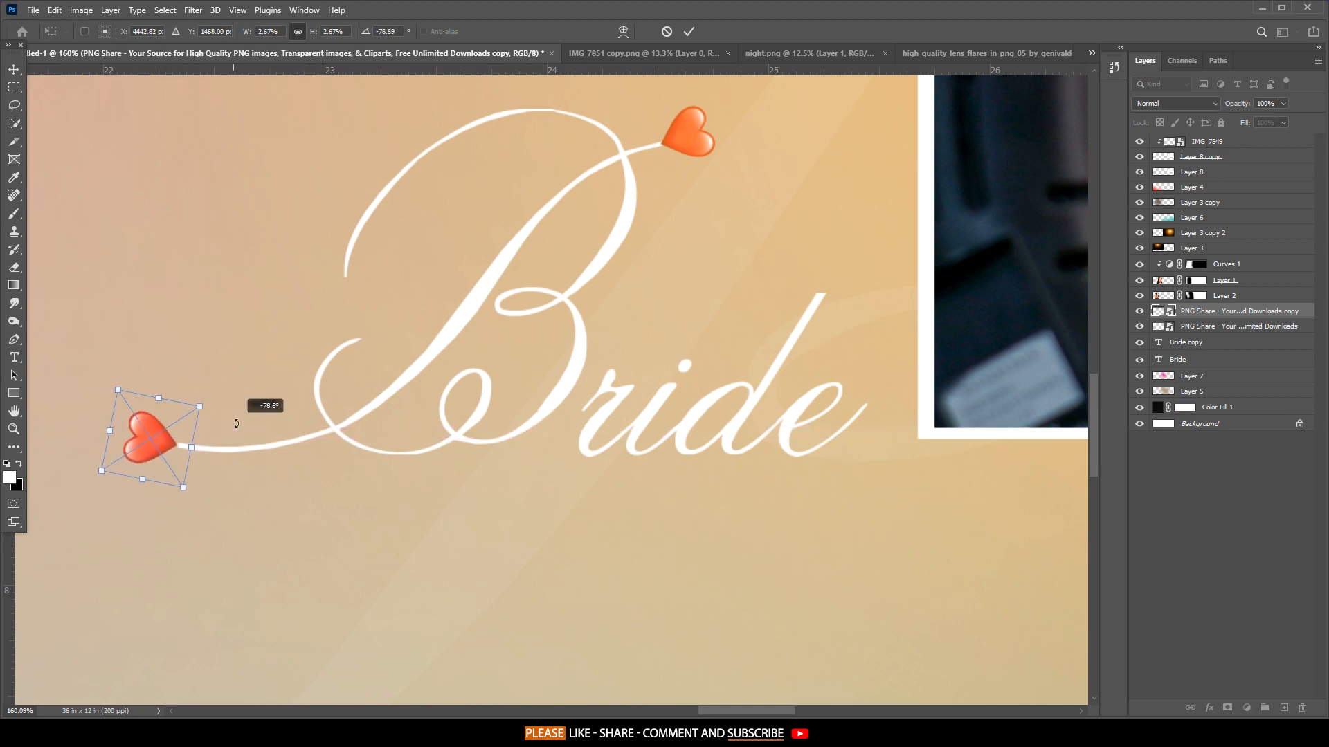
left_click_drag(108, 431, 127, 429)
key("Return")
Make a very thin vertical rectangular selection running down from the sheet's top edge near its right side, and add a new layer above the hearts.
scroll(563, 380, "down", 8)
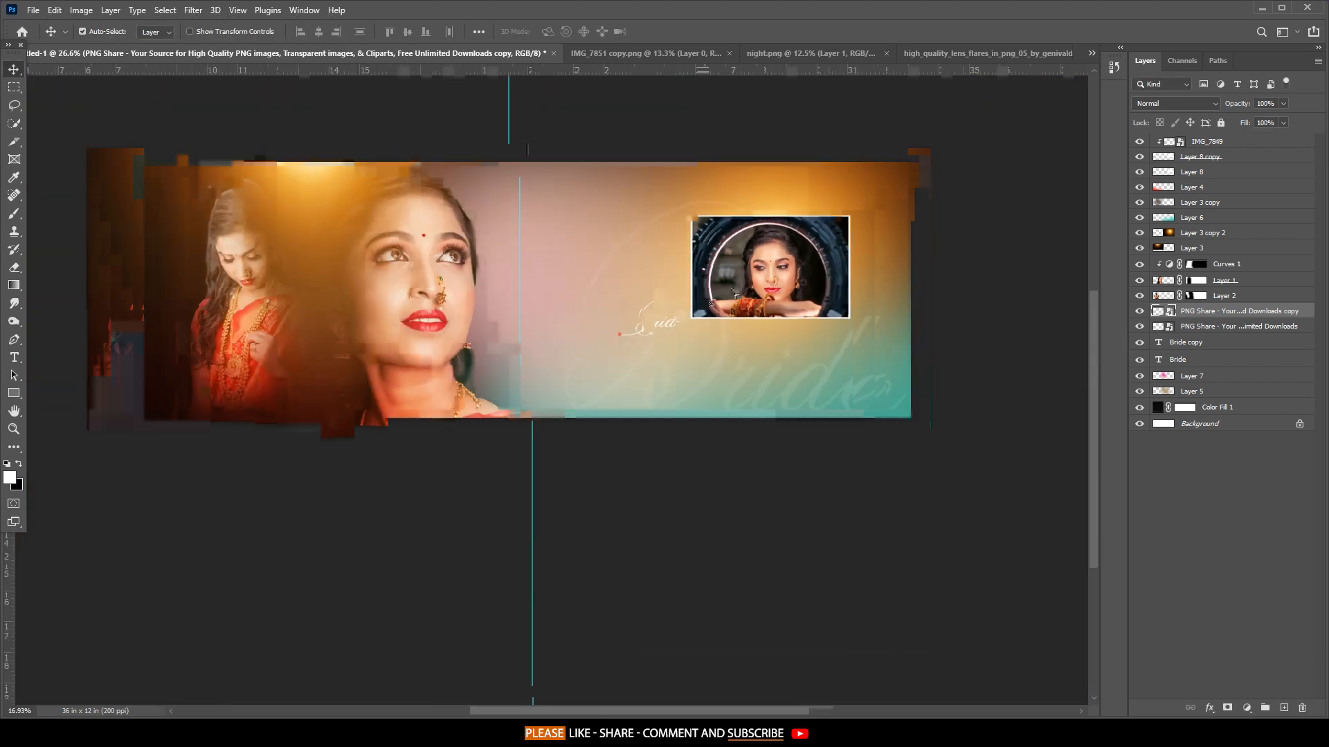
scroll(975, 178, "up", 1)
left_click_drag(939, 202, 652, 215)
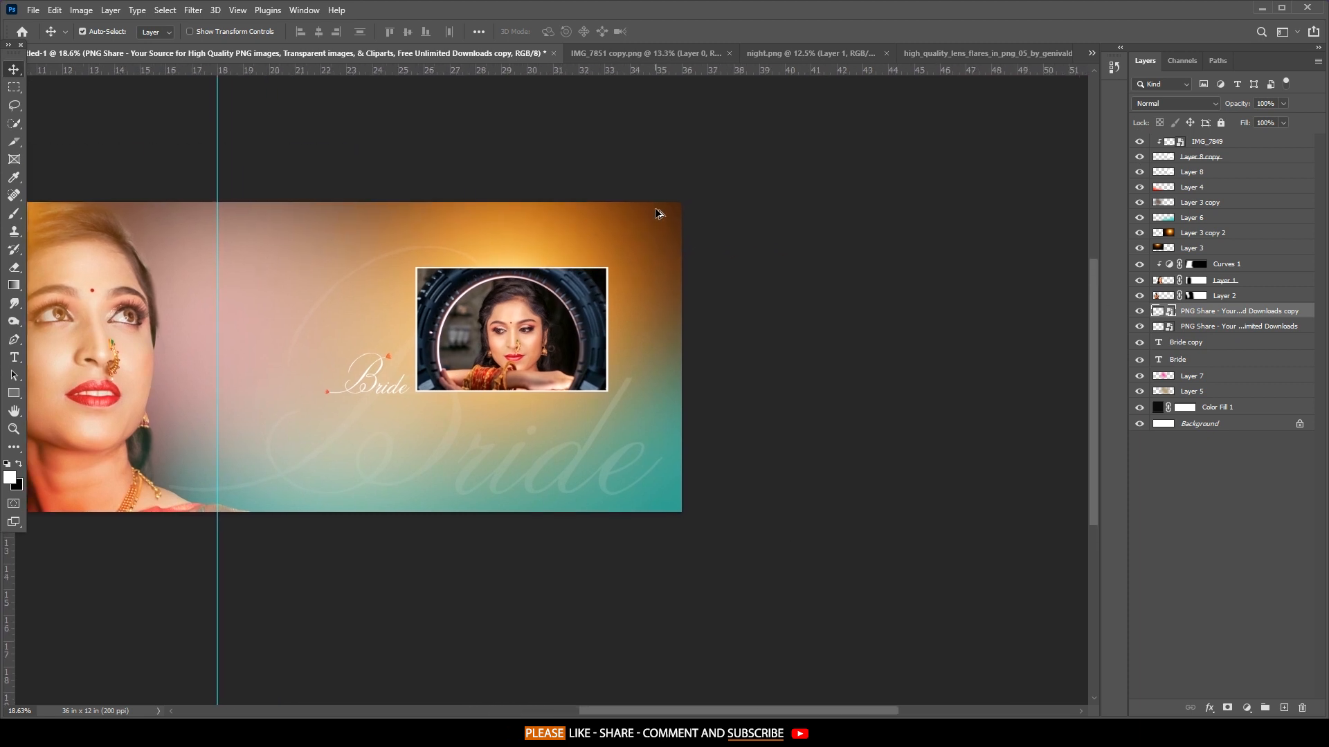
scroll(653, 215, "up", 8)
right_click(14, 86)
left_click(90, 88)
left_click_drag(638, 304, 545, 221)
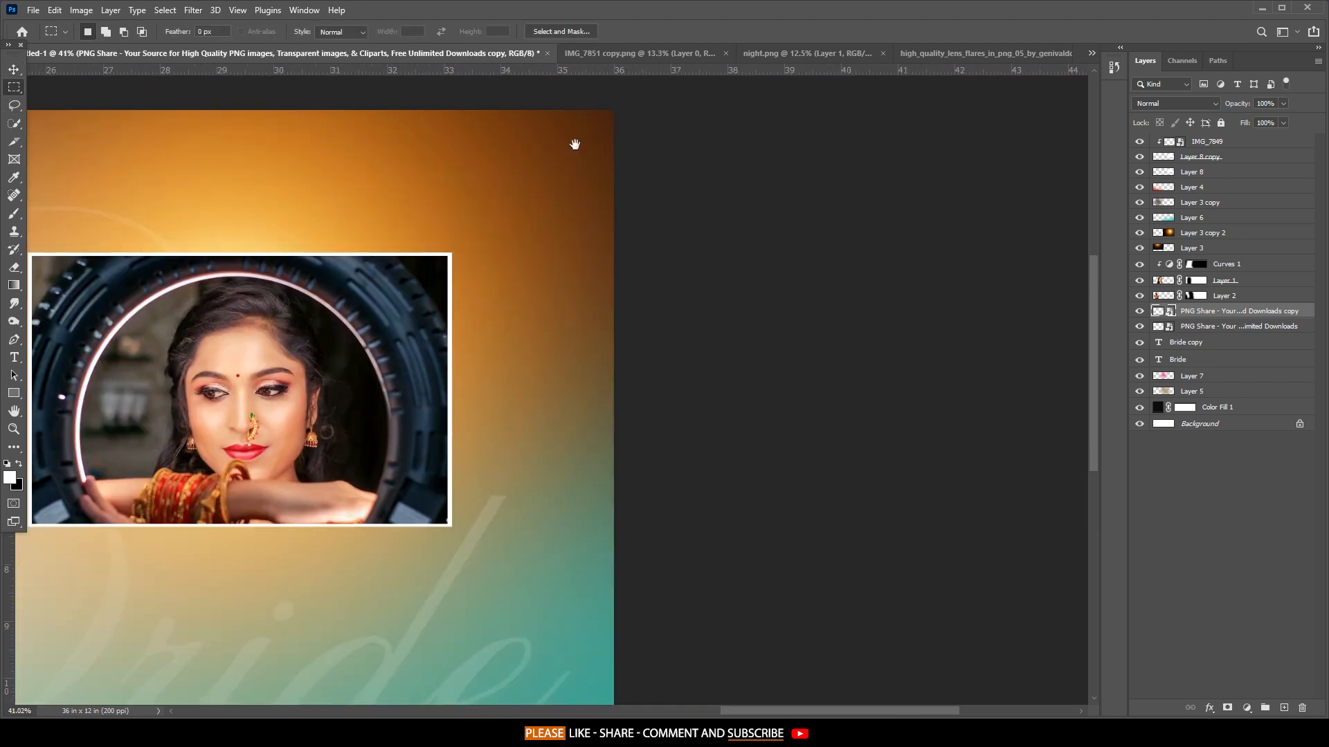
left_click_drag(556, 104, 556, 344)
left_click(1283, 708)
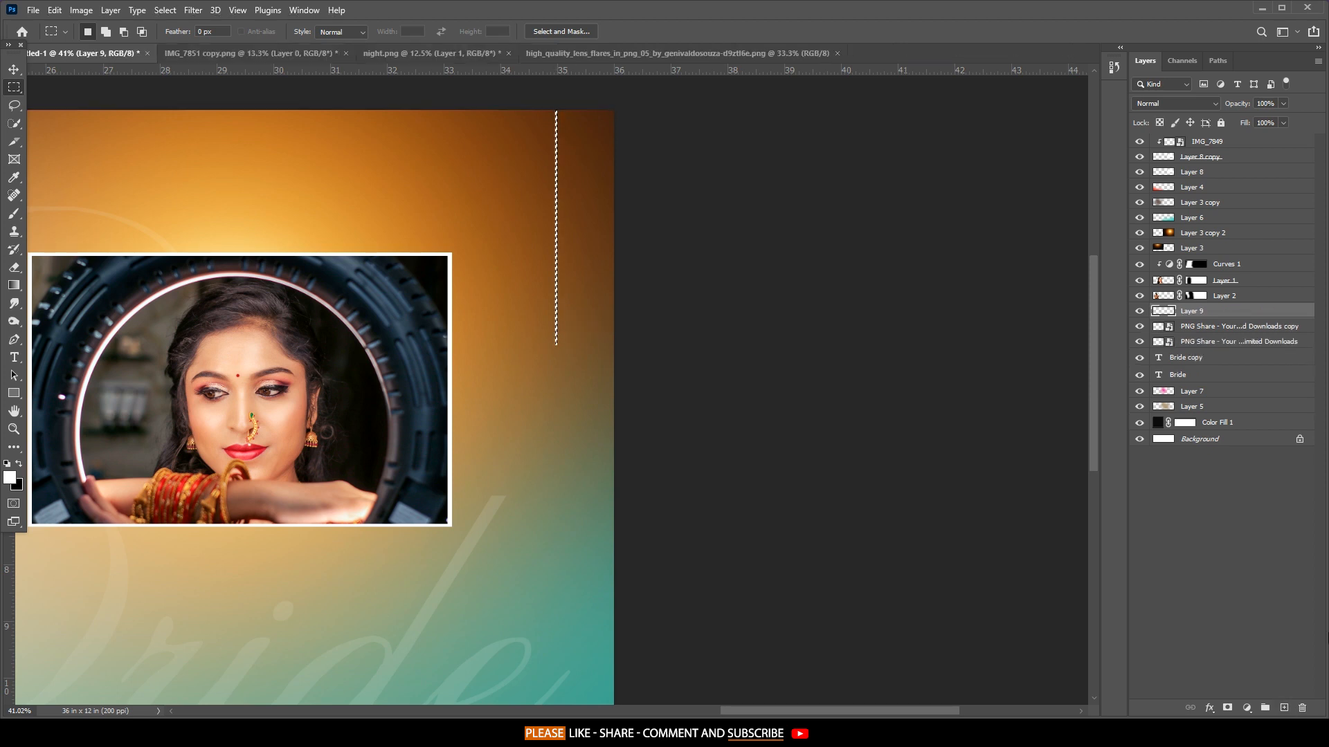
Duplicate the heart, scale the copy to 3.59% at -179.66° rotation and attach it to the lower end of the thin vertical line.
left_click(1204, 326)
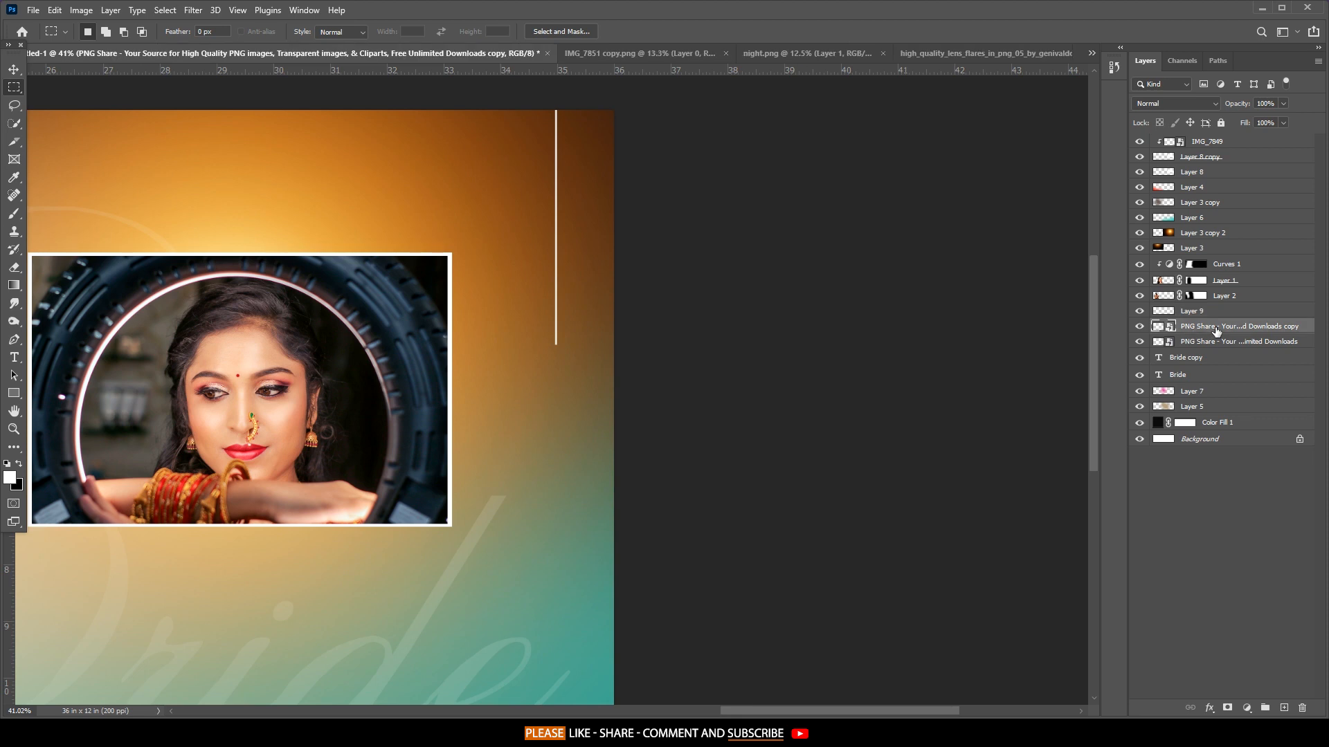
scroll(678, 464, "down", 3)
scroll(679, 464, "left", 3)
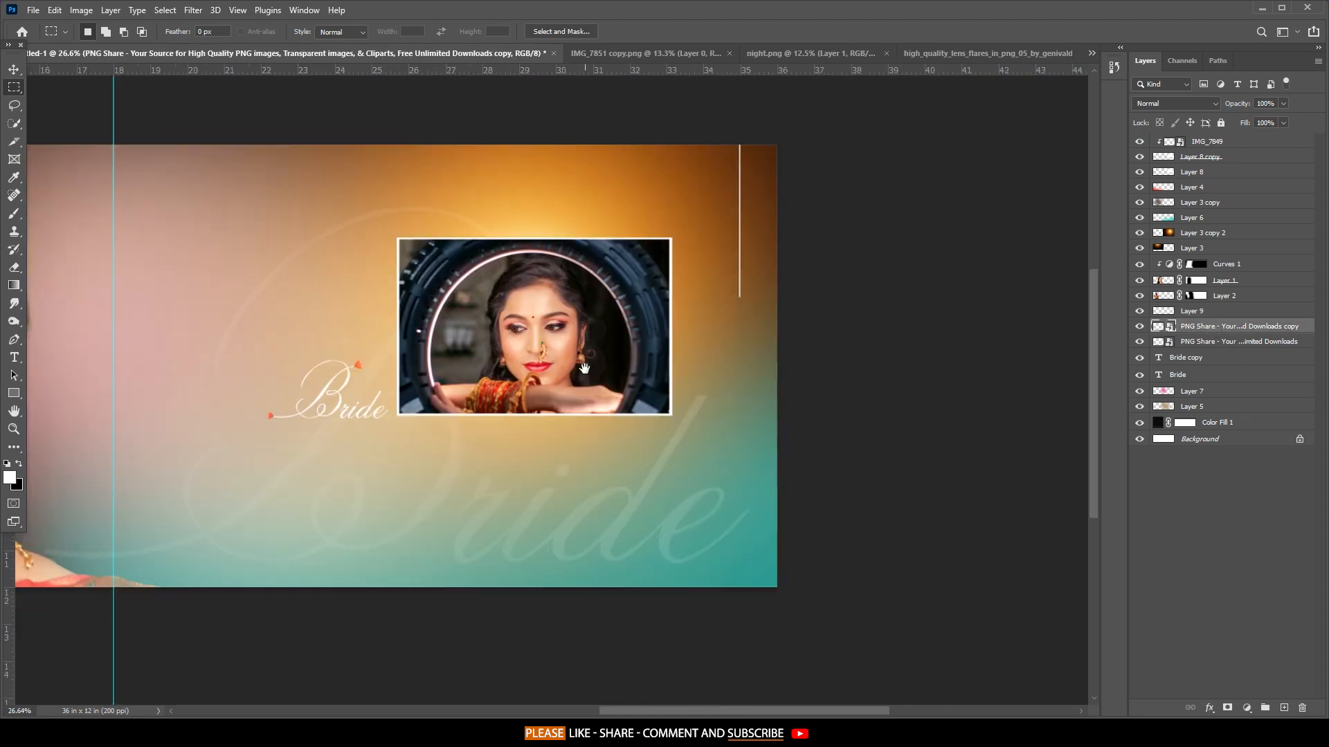
key("ctrl+j")
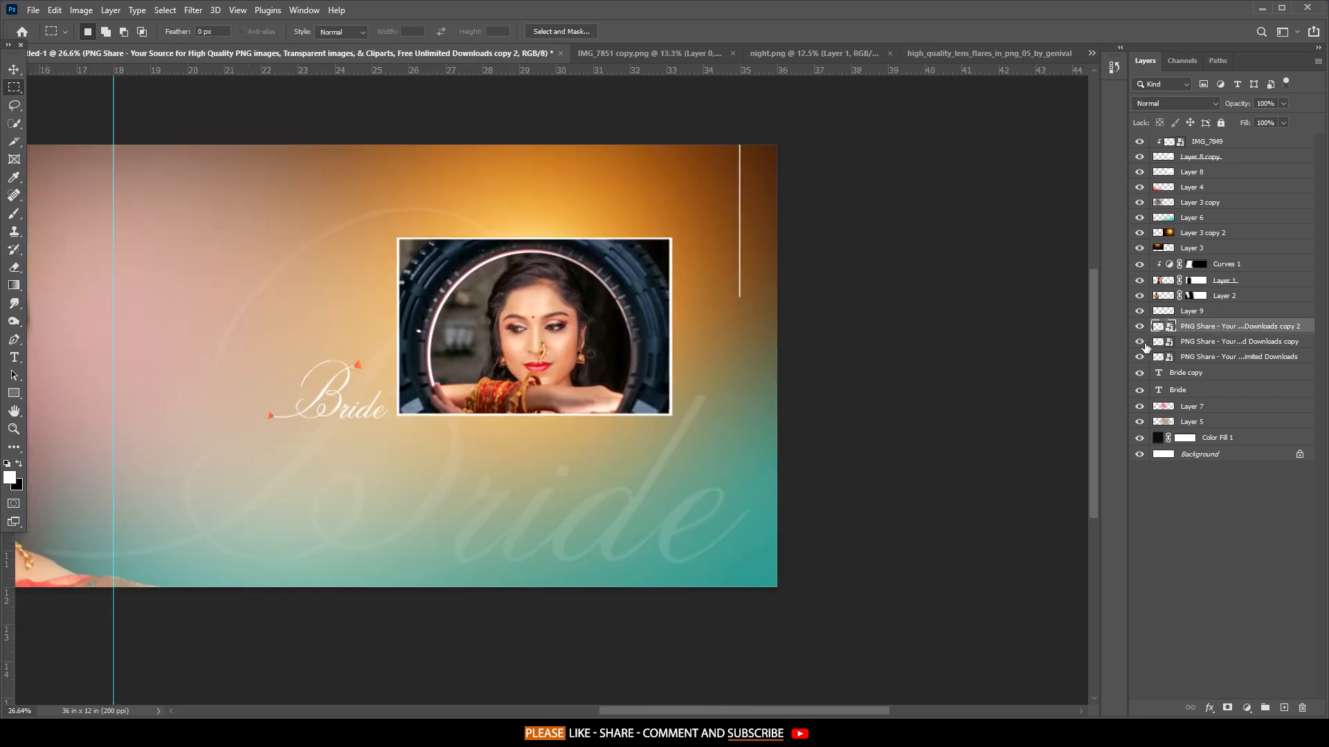
key("ctrl+t")
left_click_drag(271, 451, 510, 384)
scroll(718, 306, "up", 3)
scroll(570, 311, "up", 3)
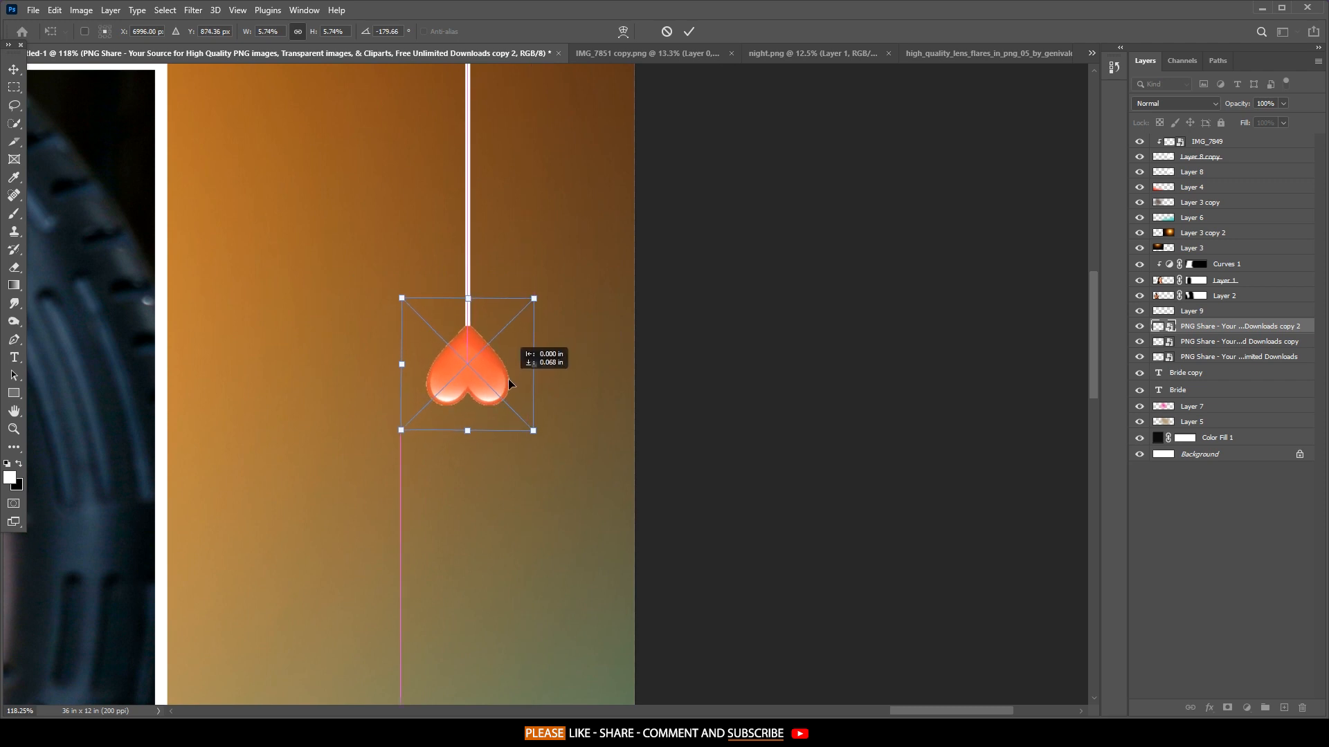
left_click_drag(465, 434, 475, 375)
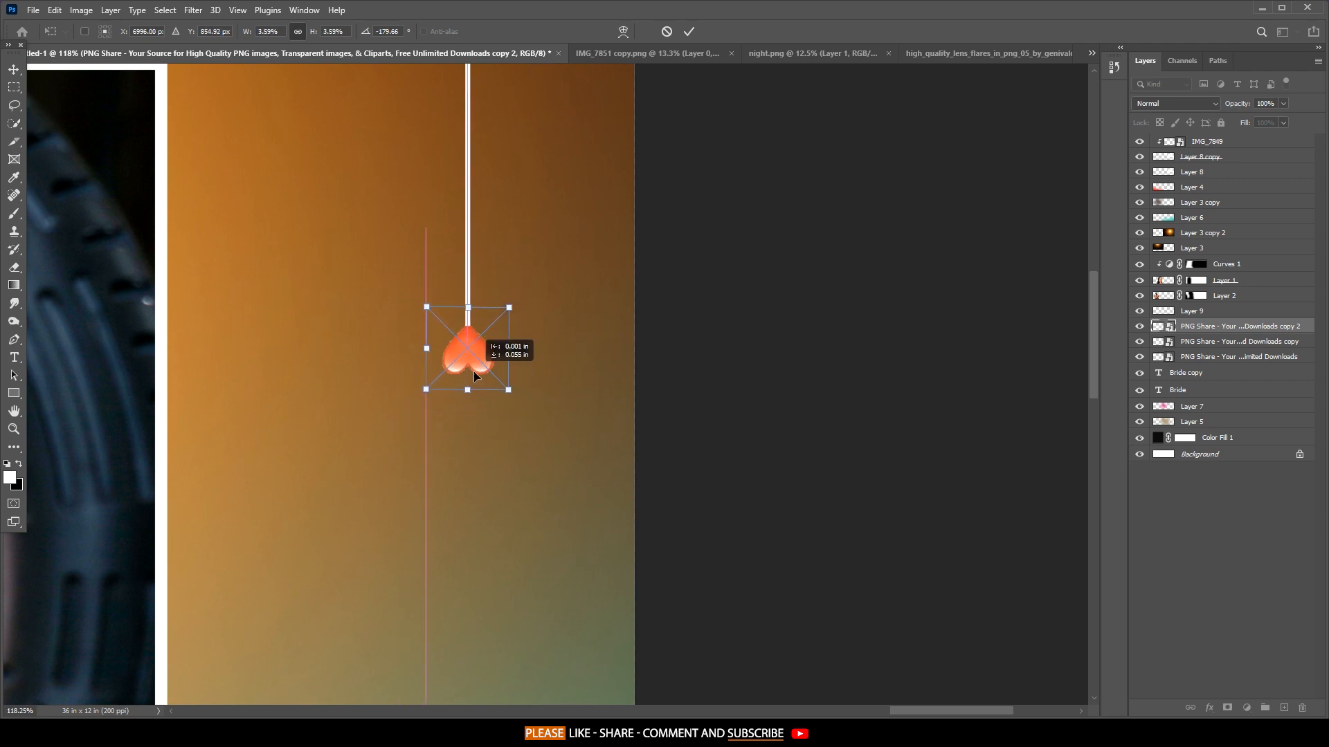
left_click(689, 31)
key("m")
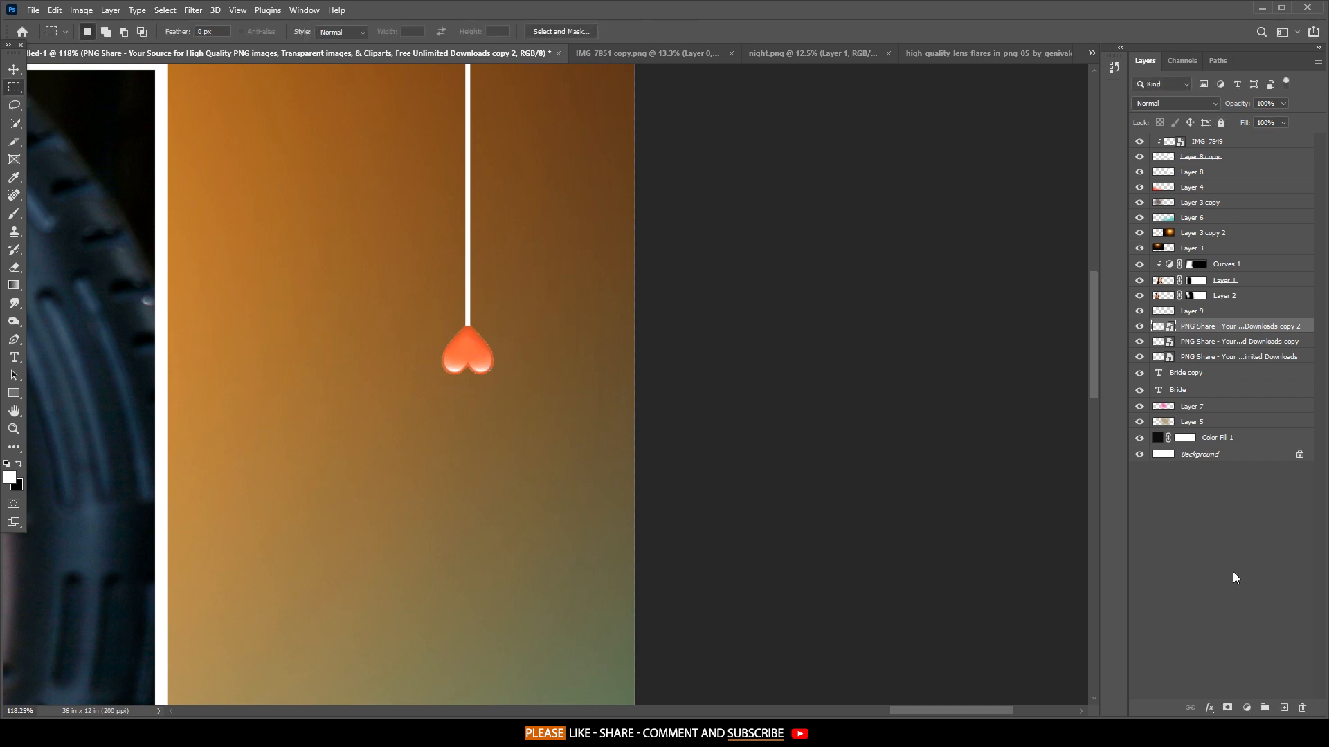
Apply a Color Overlay in ffffff at 100% opacity to the heart hanging on the vertical line.
left_click(1209, 709)
left_click(1242, 650)
left_click(1120, 152)
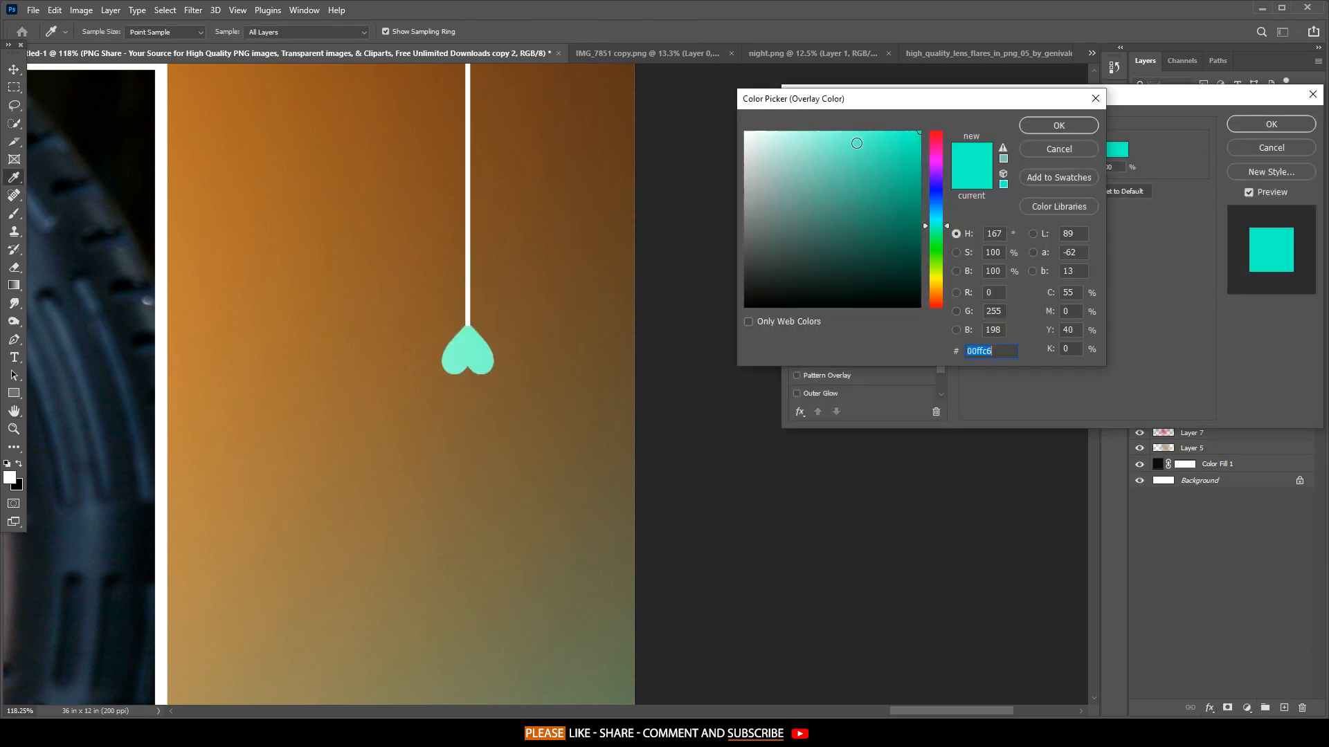
type("ffffff")
left_click(1074, 123)
left_click(1271, 124)
key("m")
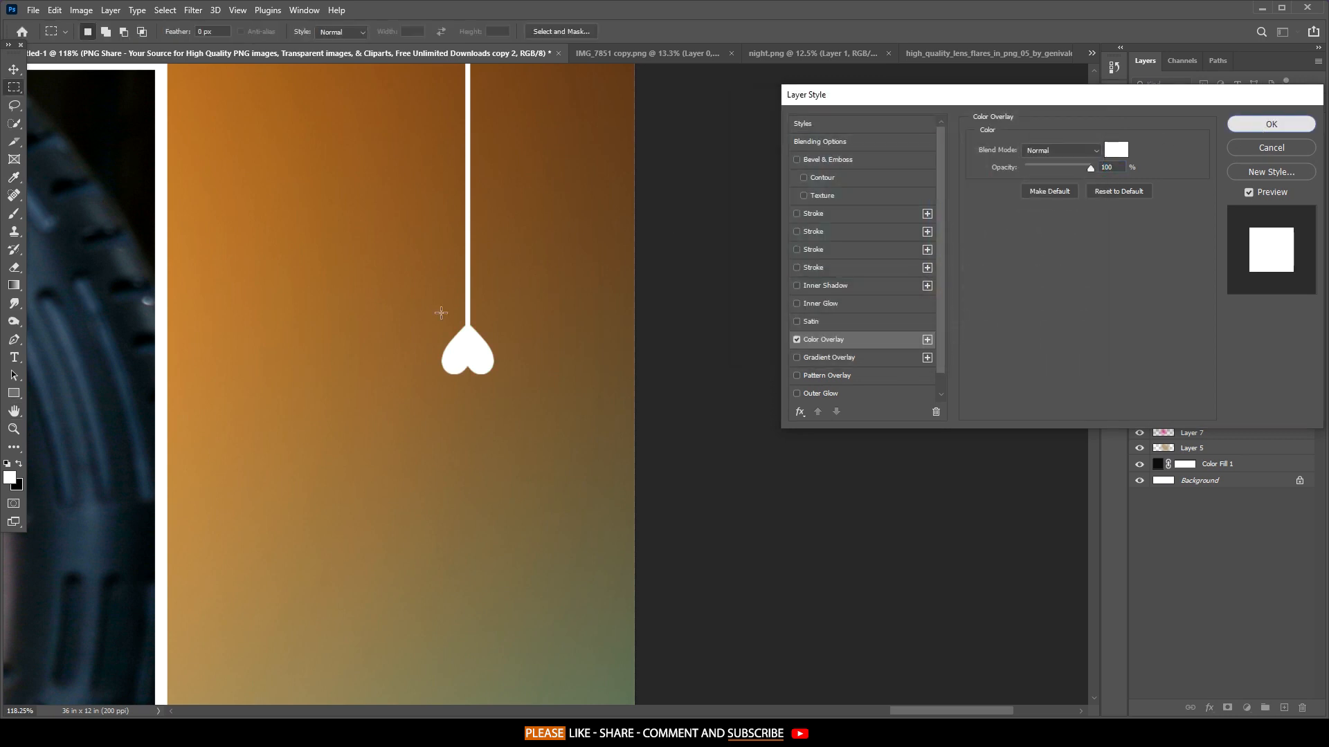
Merge the white heart with the Layer 9 line into a single layer.
key("ctrl+minus")
key("ctrl+minus")
key("ctrl+minus")
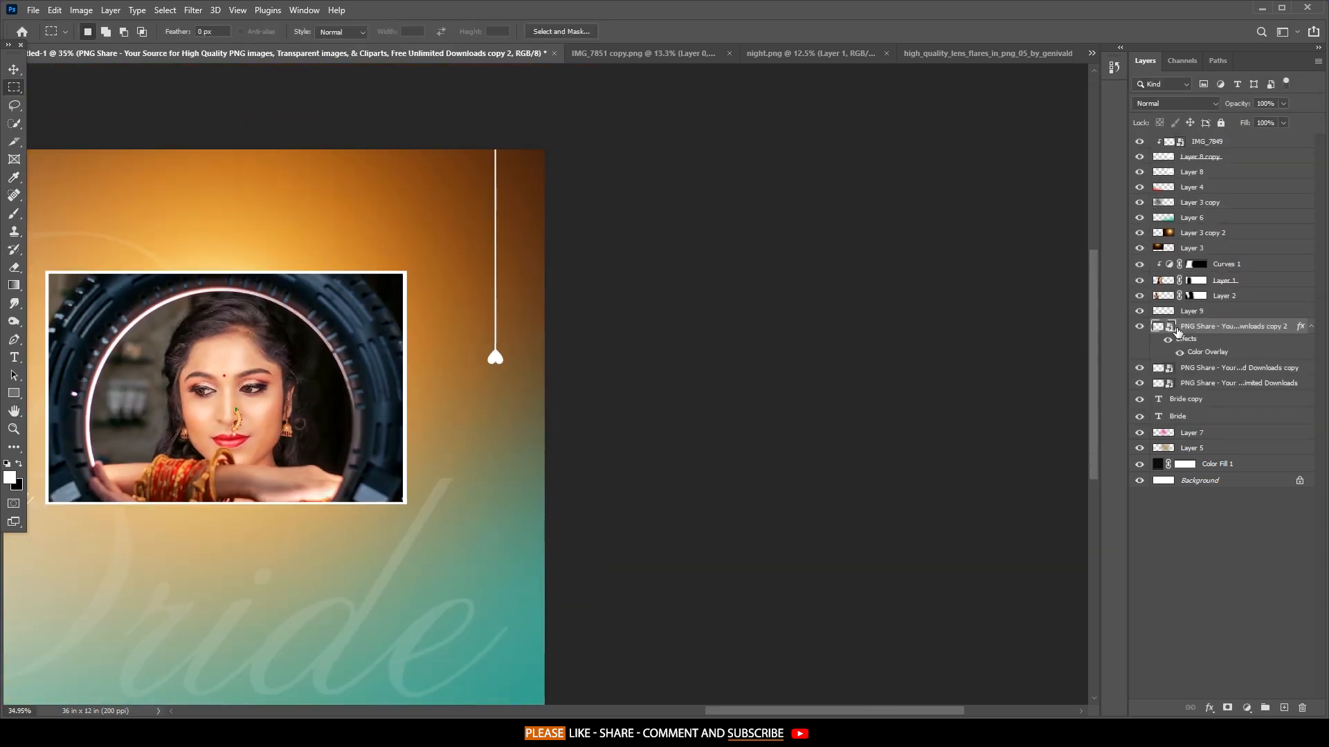
left_click_drag(1177, 341, 1170, 325)
key("ctrl+e")
left_click(1144, 313)
Duplicate the hanging heart line and move the copy a little to the left and higher, so it hangs shorter than the original.
left_click_drag(535, 267, 605, 298)
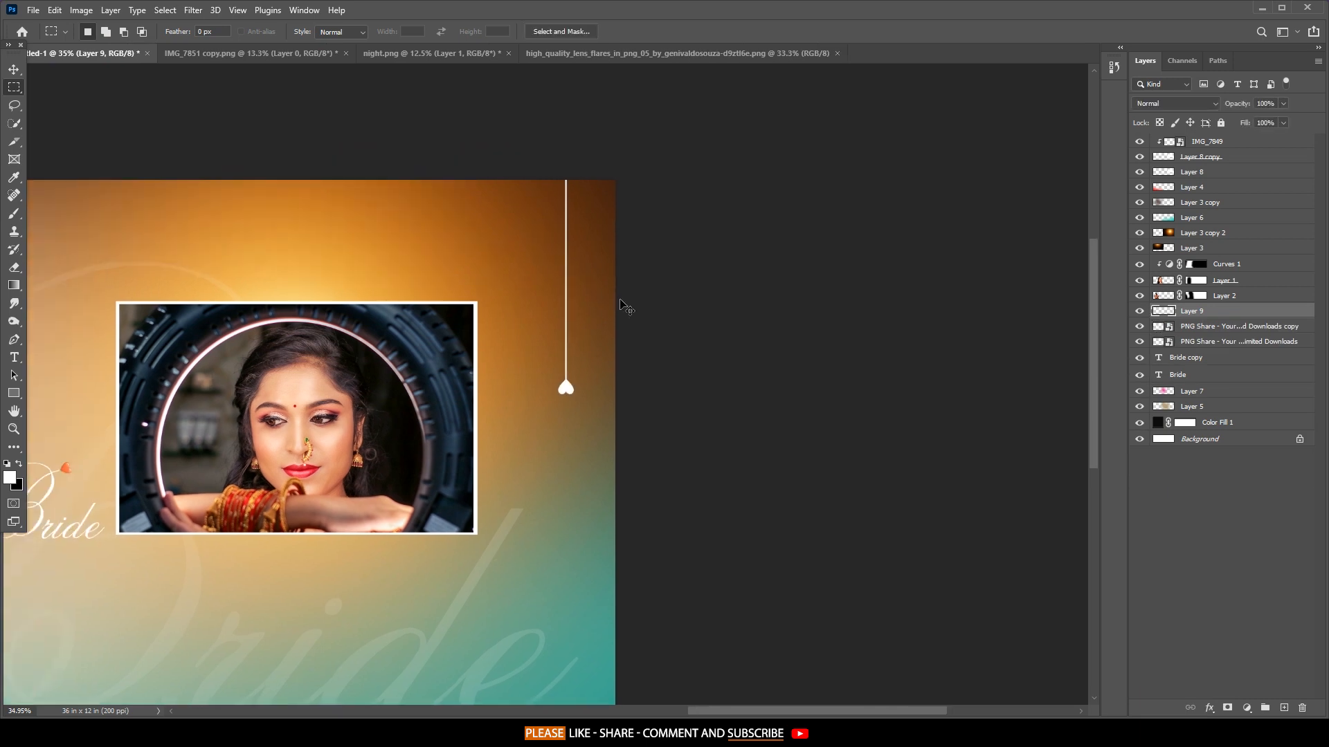
key("ctrl+j")
key("ctrl+t")
left_click_drag(565, 323, 550, 265)
key("Return")
key("m")
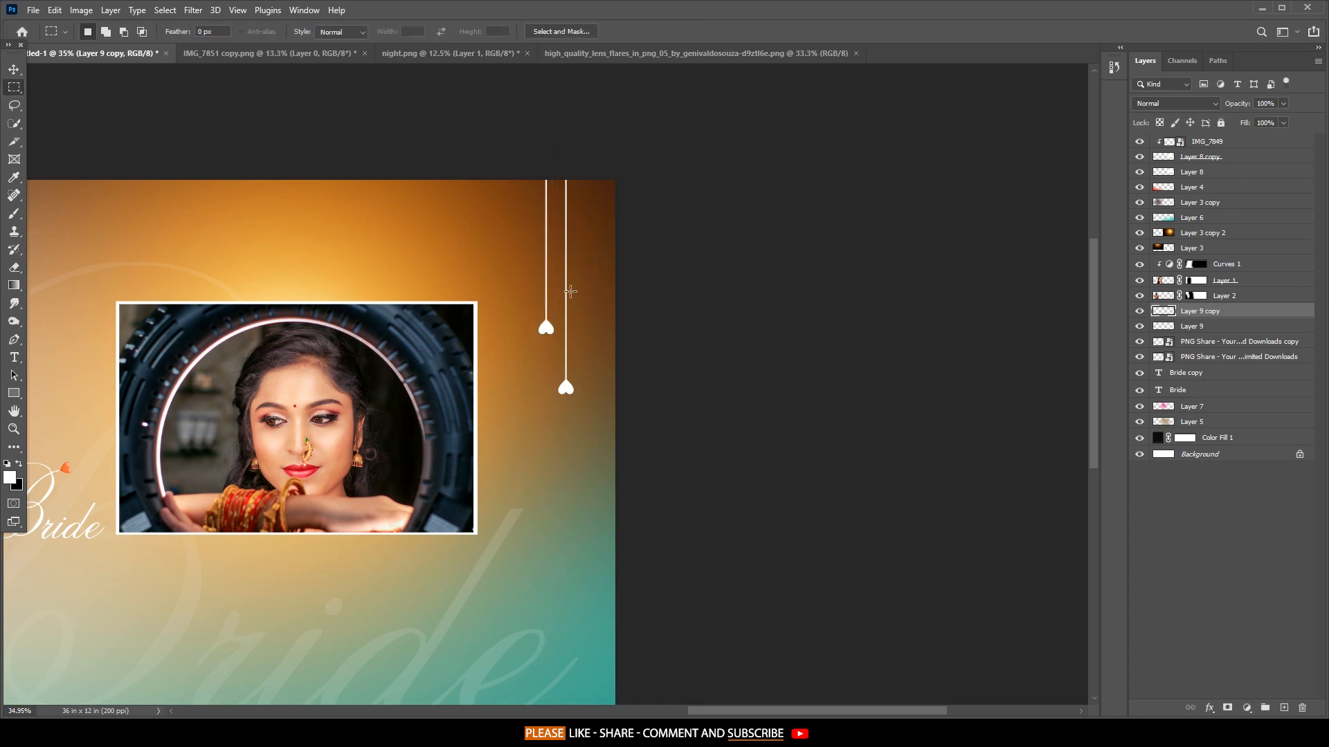
key("v")
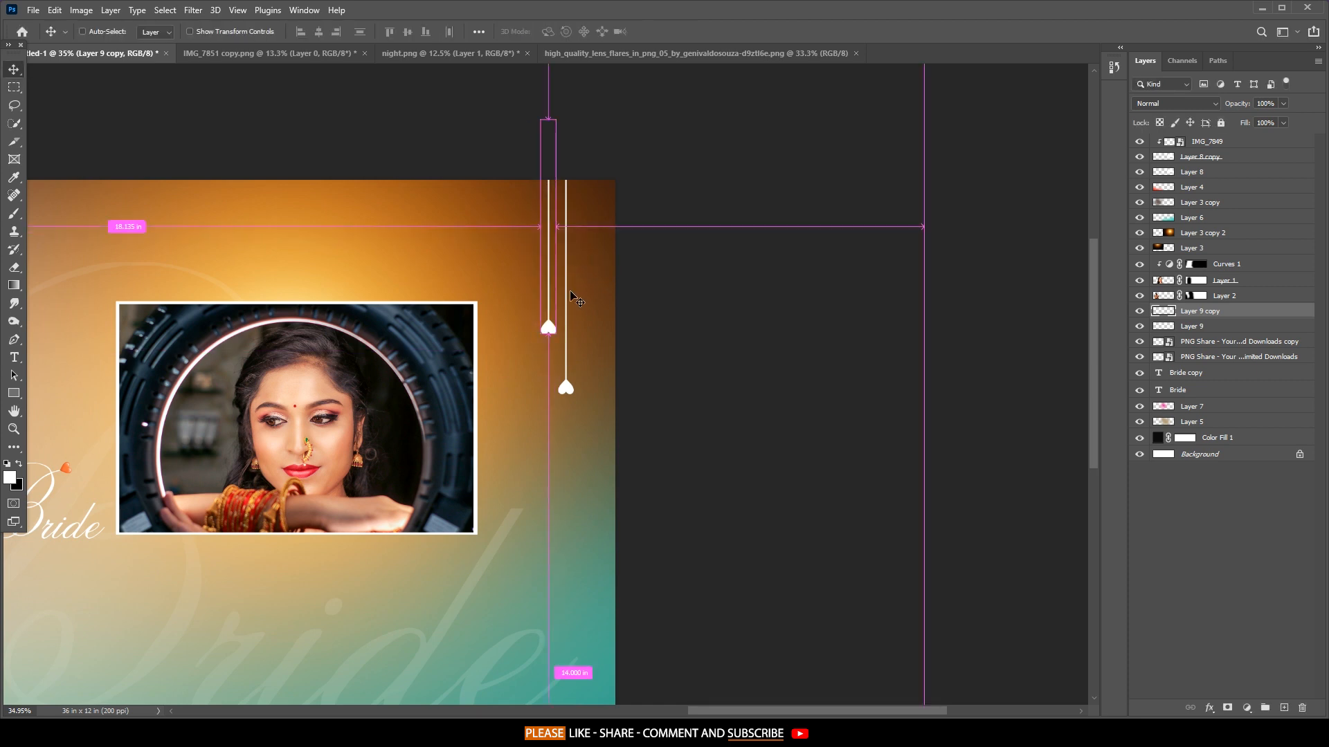
Change the area around the canvas to a lighter gray.
key("ctrl+0")
scroll(583, 335, "down", 2)
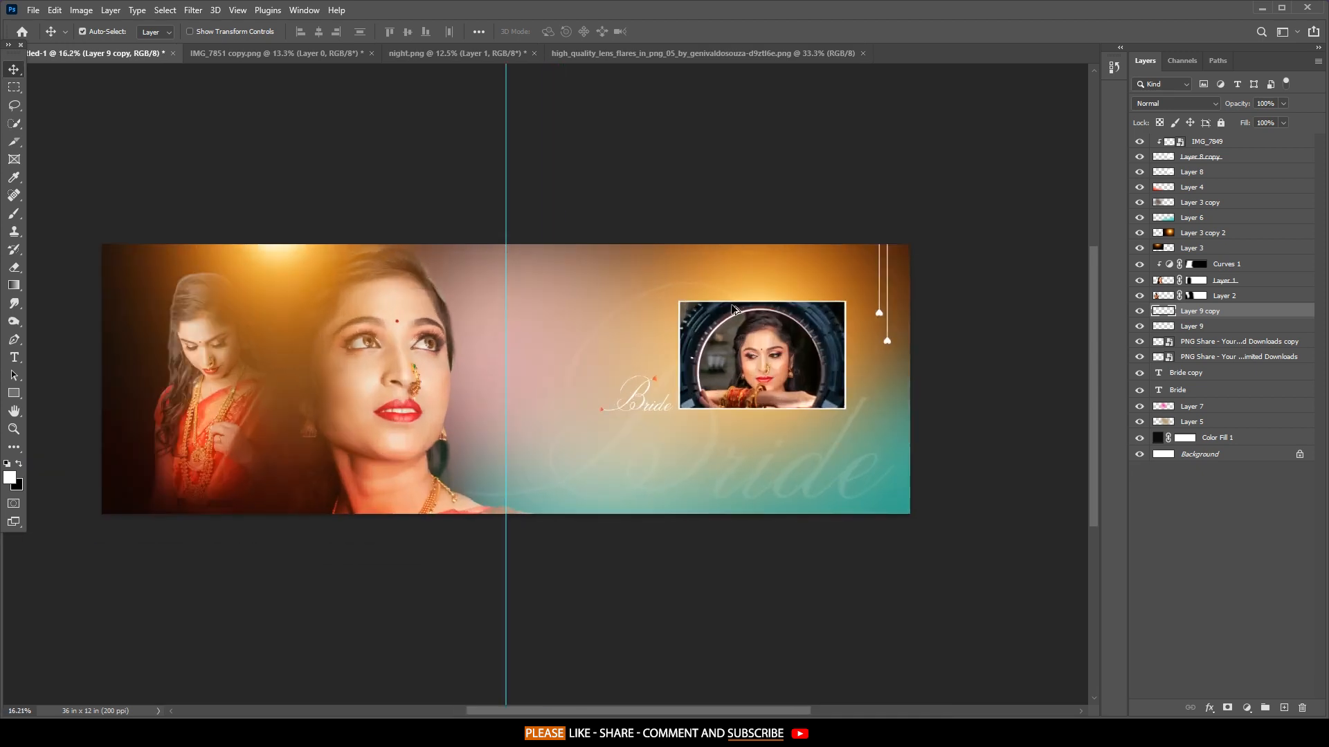
right_click(750, 199)
scroll(722, 225, "up", 1)
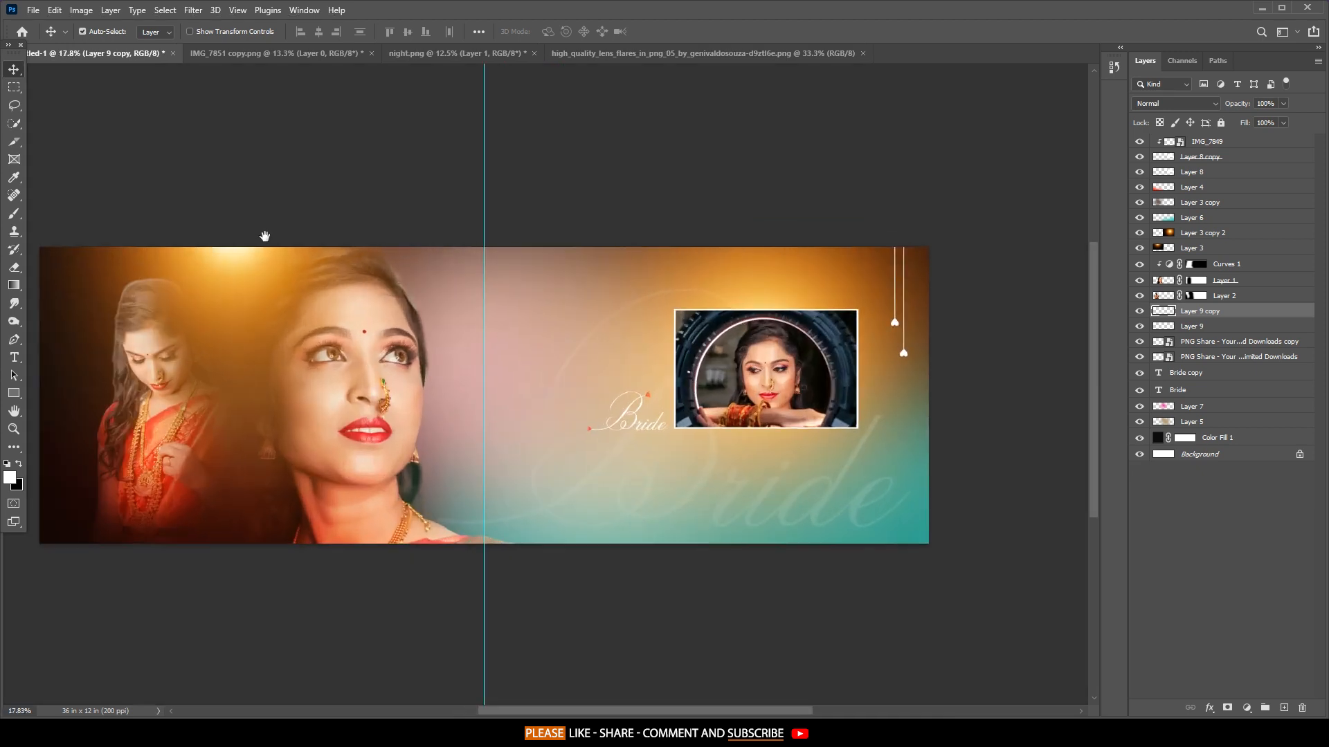
scroll(473, 346, "down", 1)
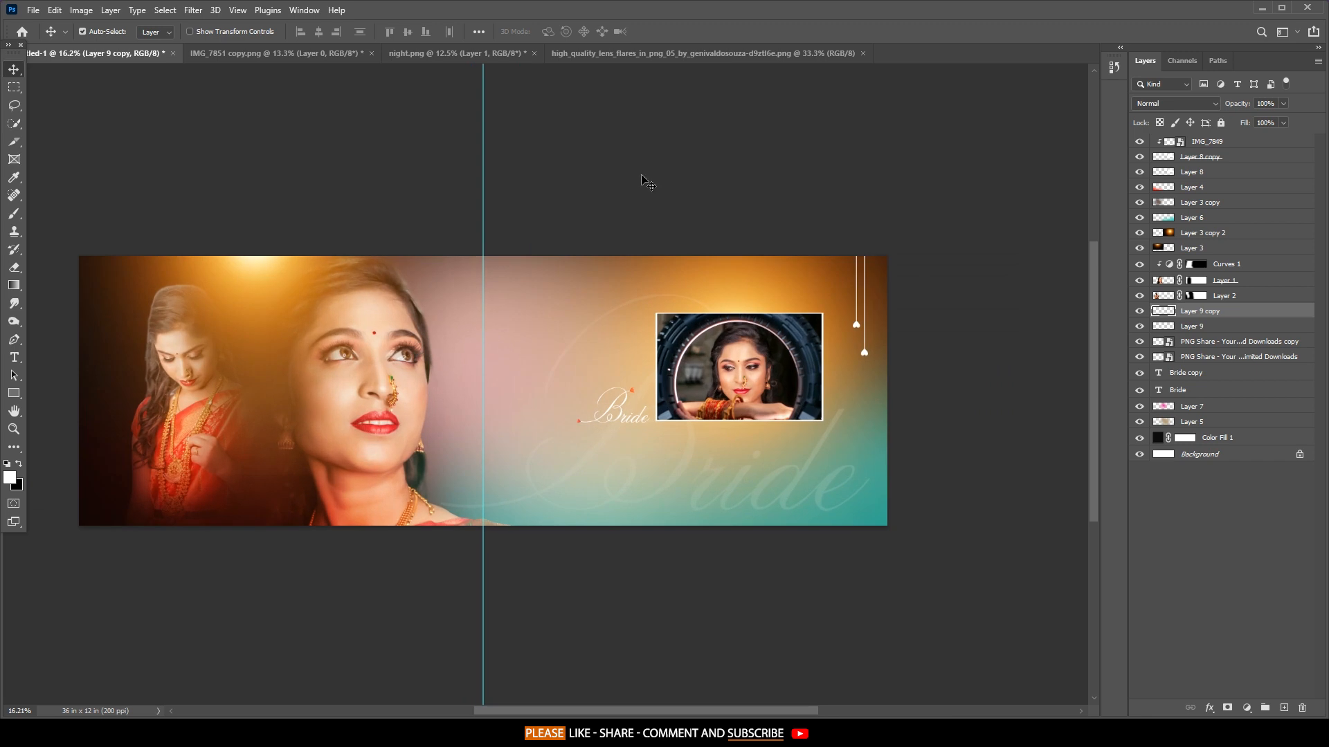
right_click(647, 181)
left_click(678, 220)
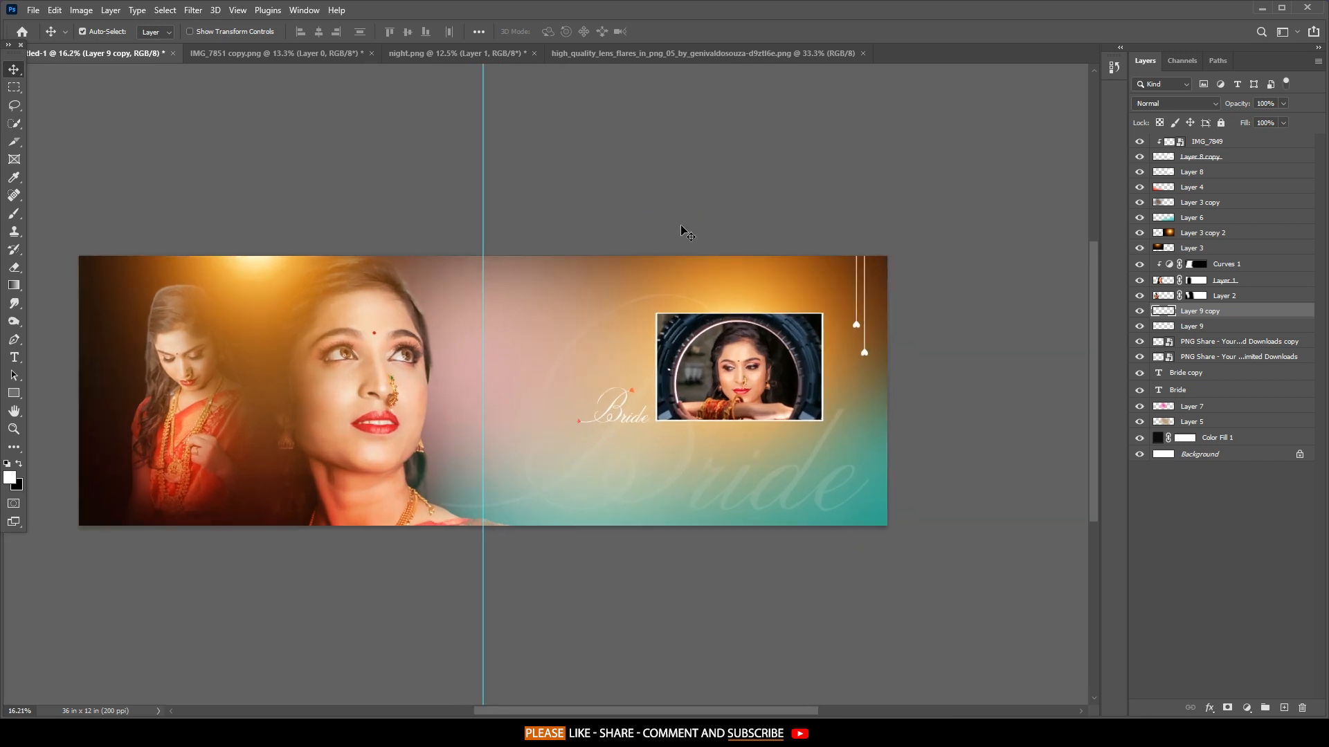
Copy the "You make me happier than I ever thought I could be" quote from 01.psd into the album sheet, below the photo.
scroll(628, 424, "up", 6)
scroll(690, 451, "up", 6)
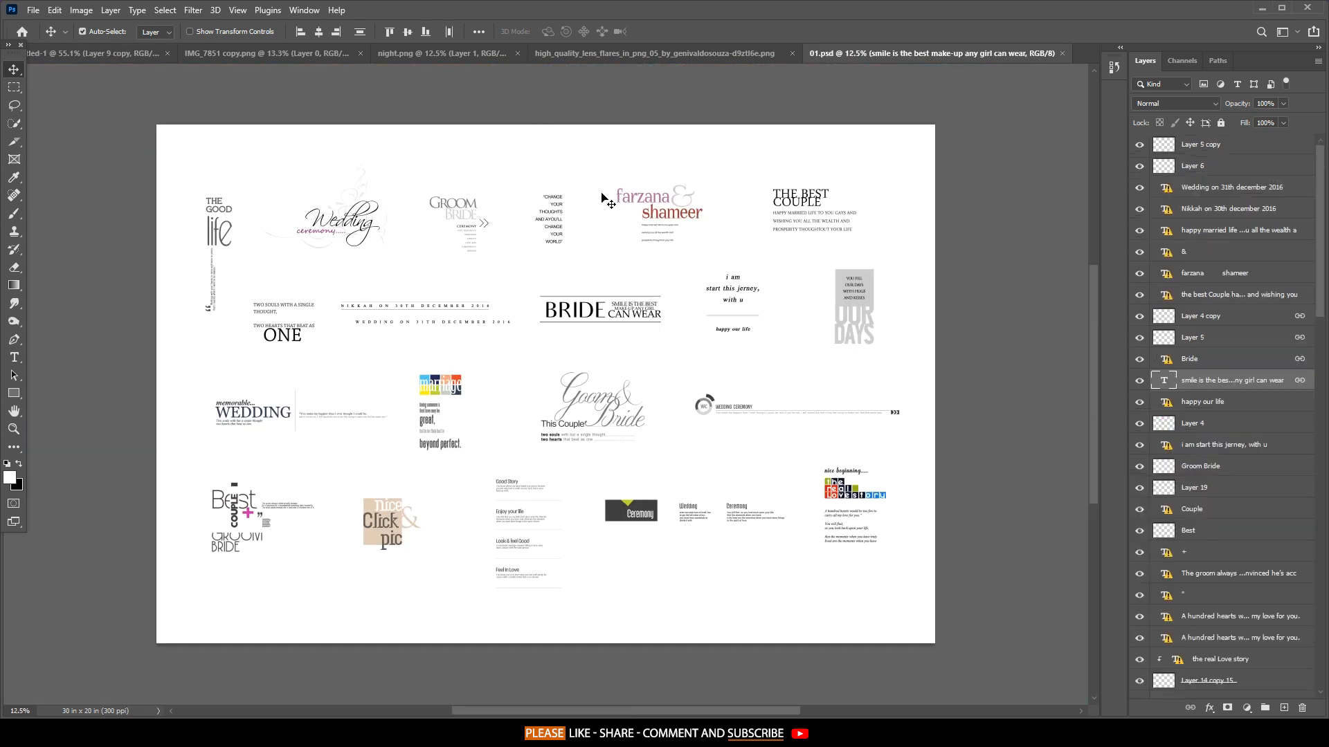
scroll(323, 423, "up", 10)
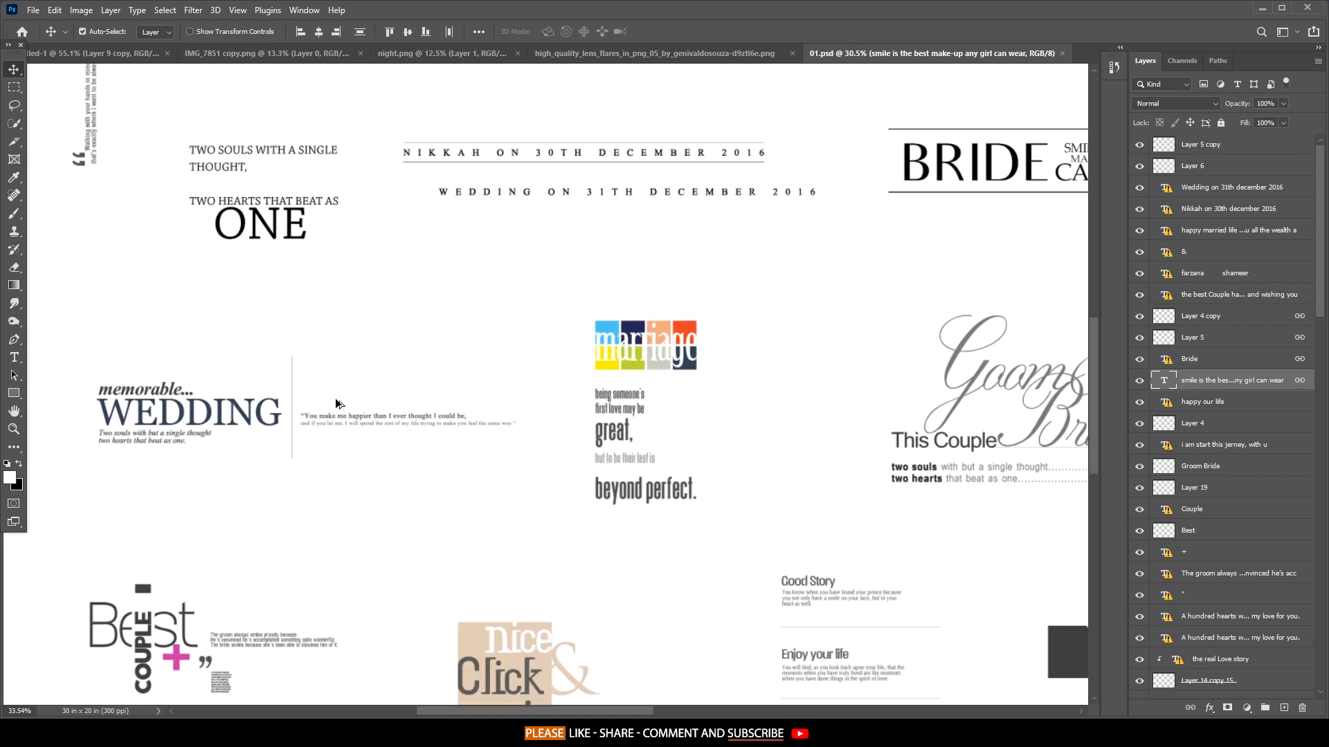
scroll(359, 436, "down", 8)
scroll(475, 267, "up", 5)
left_click_drag(470, 326, 488, 326)
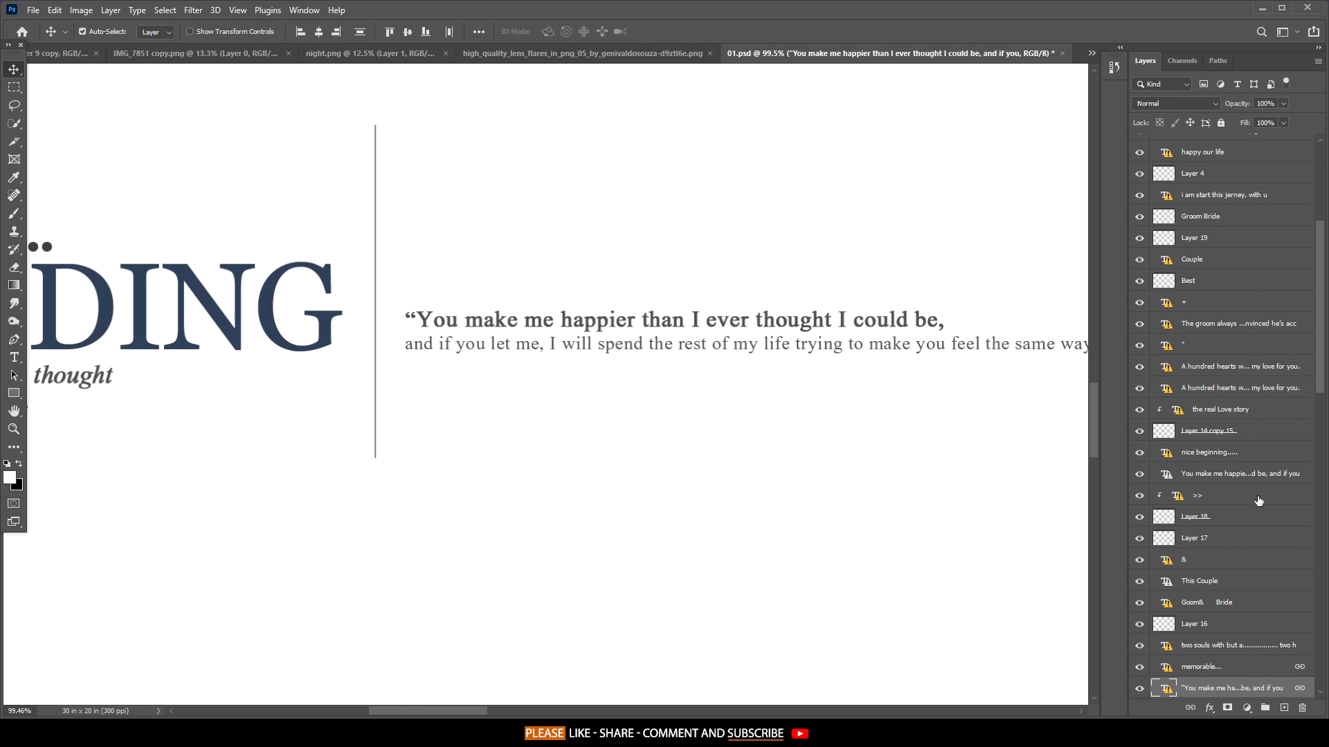
scroll(1141, 574, "down", 3)
left_click(1139, 559)
left_click(1139, 560)
left_click_drag(1183, 561, 605, 424)
Apply a white Color Overlay to the quote text.
left_click(1209, 707)
left_click(1230, 652)
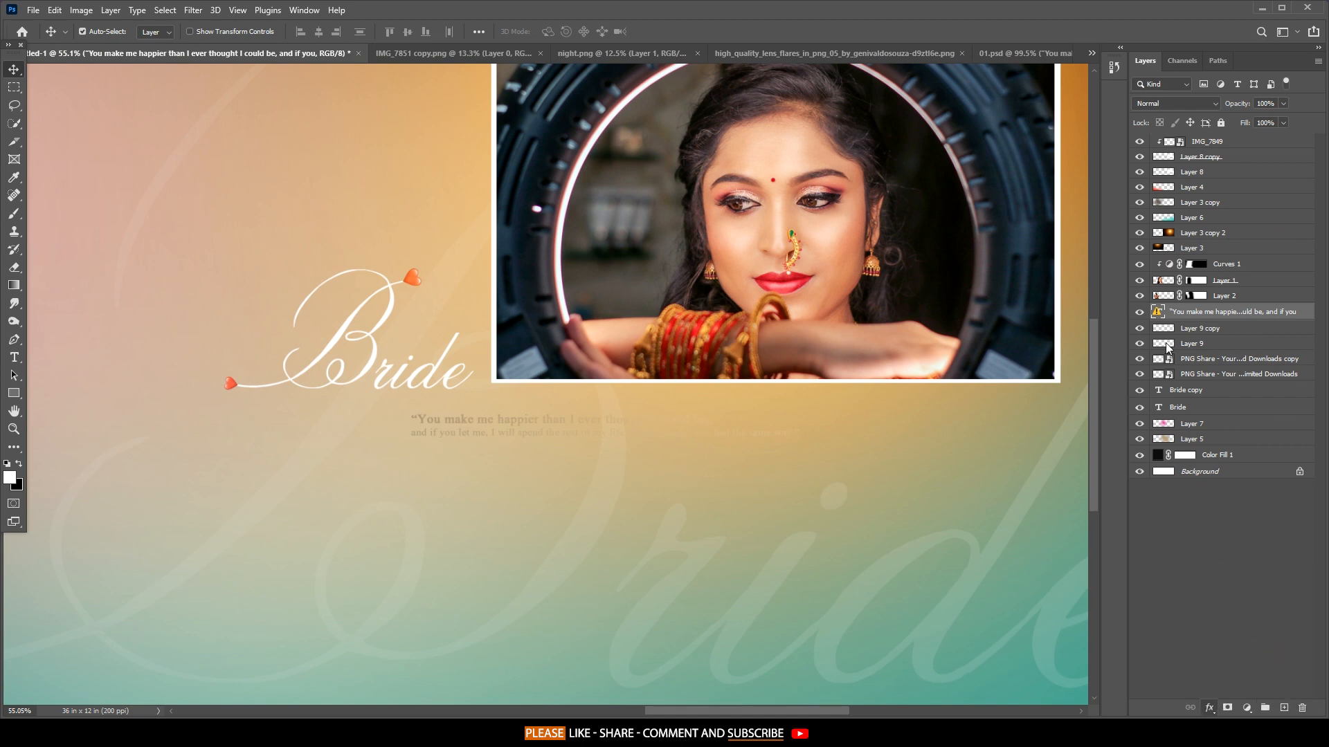
left_click(1294, 123)
key("v")
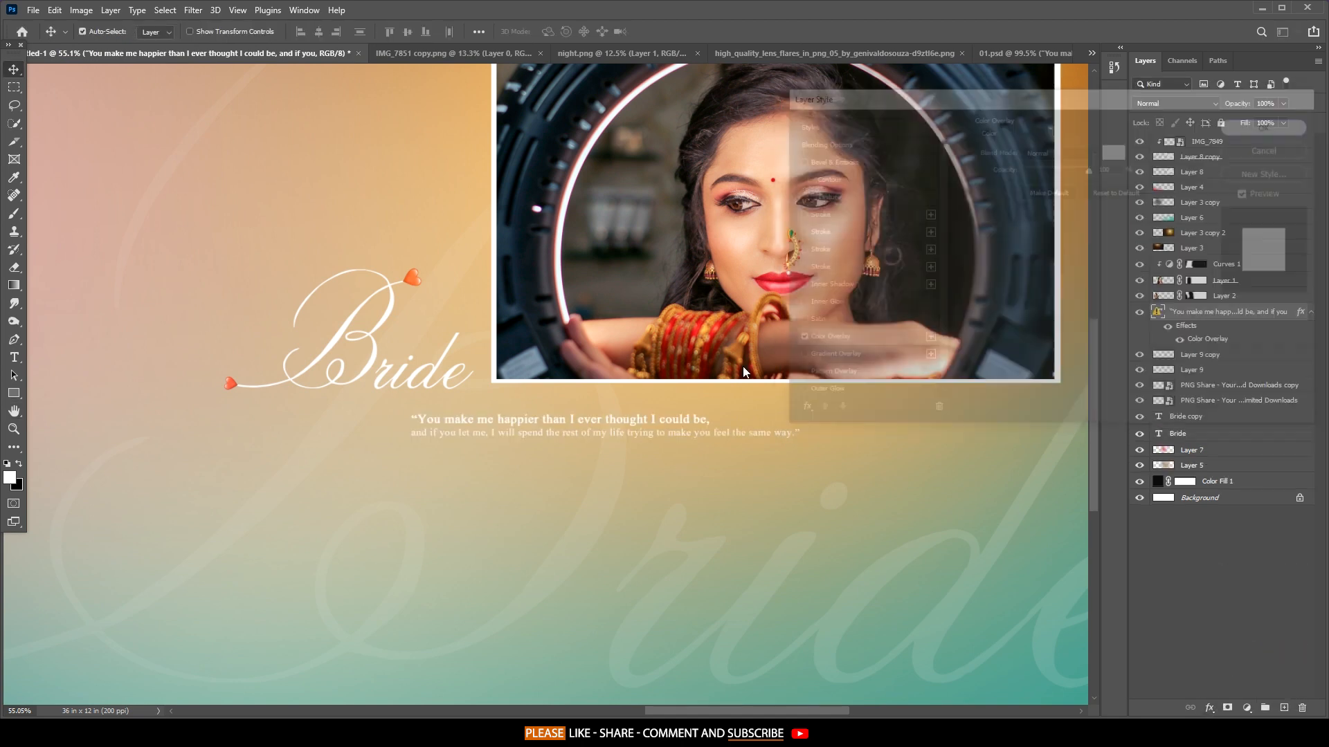
Move the quote directly beneath the small Bride lettering and set its layer opacity to 60%.
left_click(601, 429)
left_click(796, 326)
left_click_drag(686, 429, 562, 405)
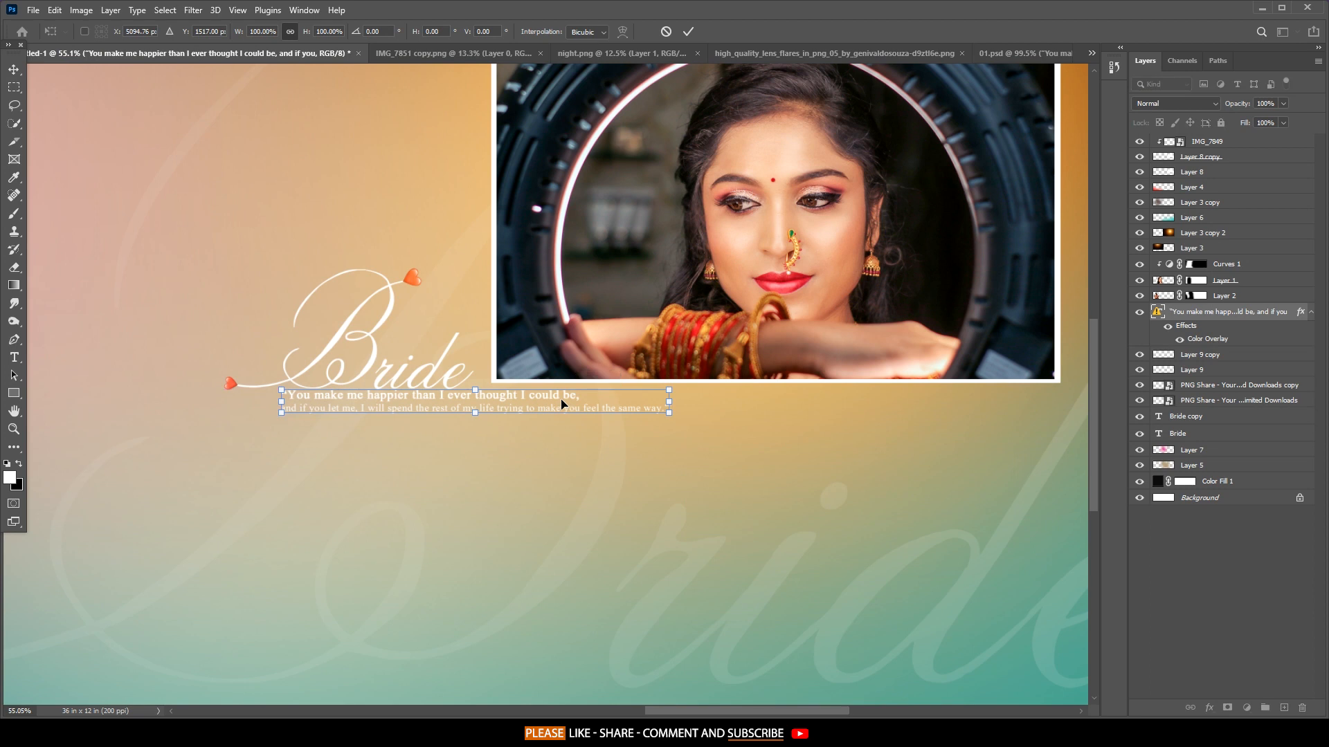
key("Return")
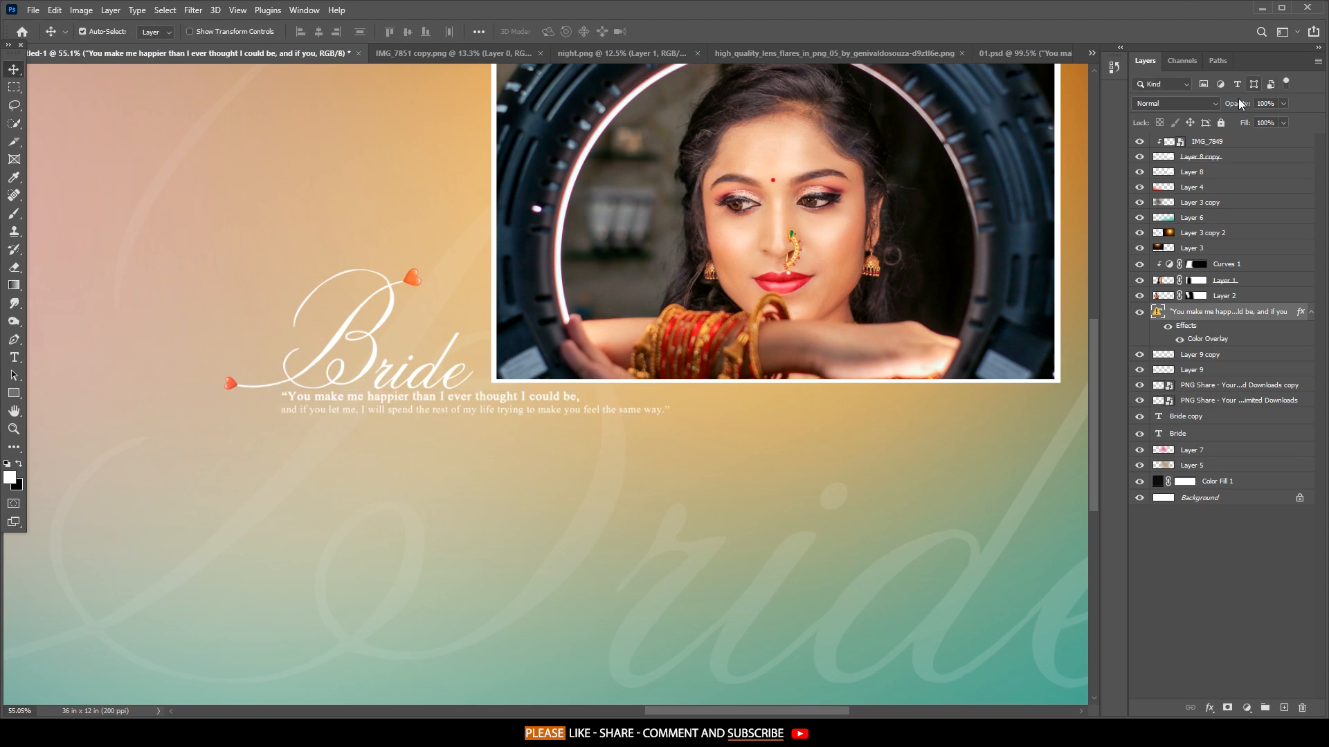
left_click_drag(1190, 102, 1195, 102)
Hide the vertical centre guide on the album sheet.
scroll(734, 258, "down", 8)
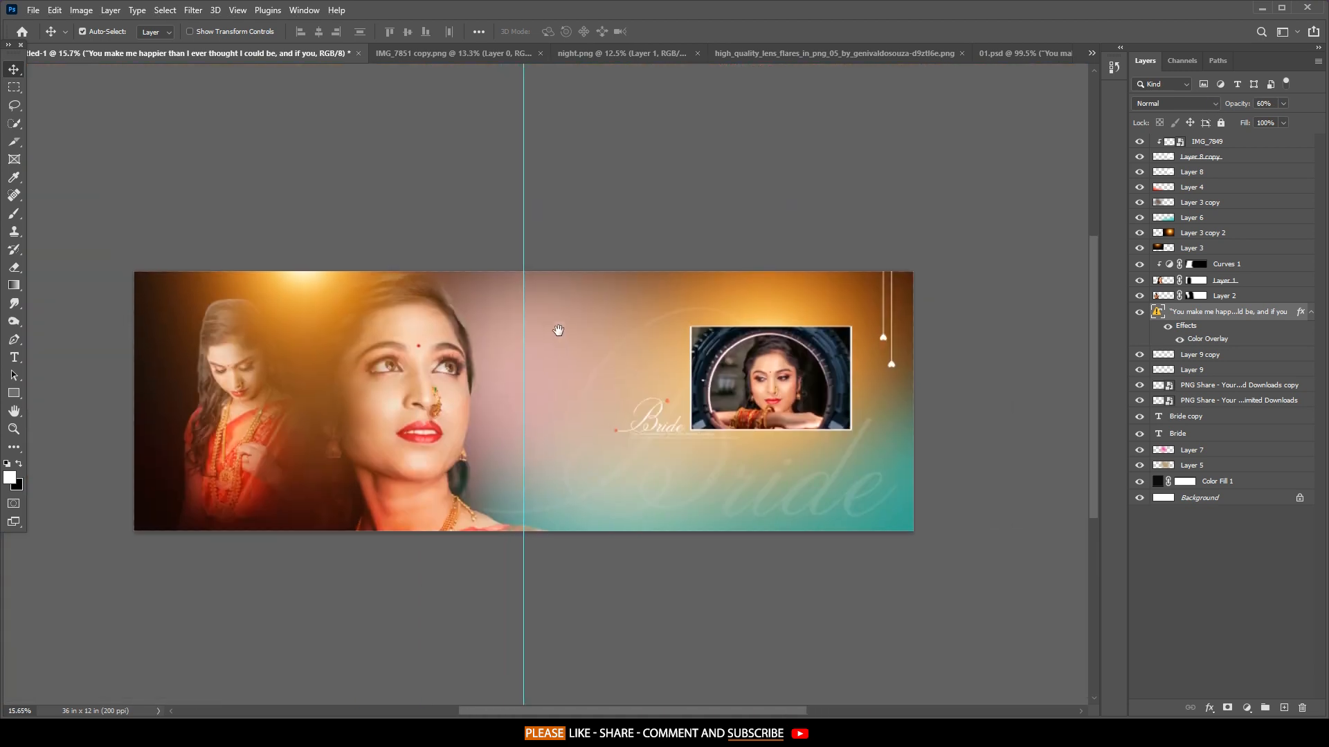
scroll(558, 330, "up", 2)
key("ctrl+semicolon")
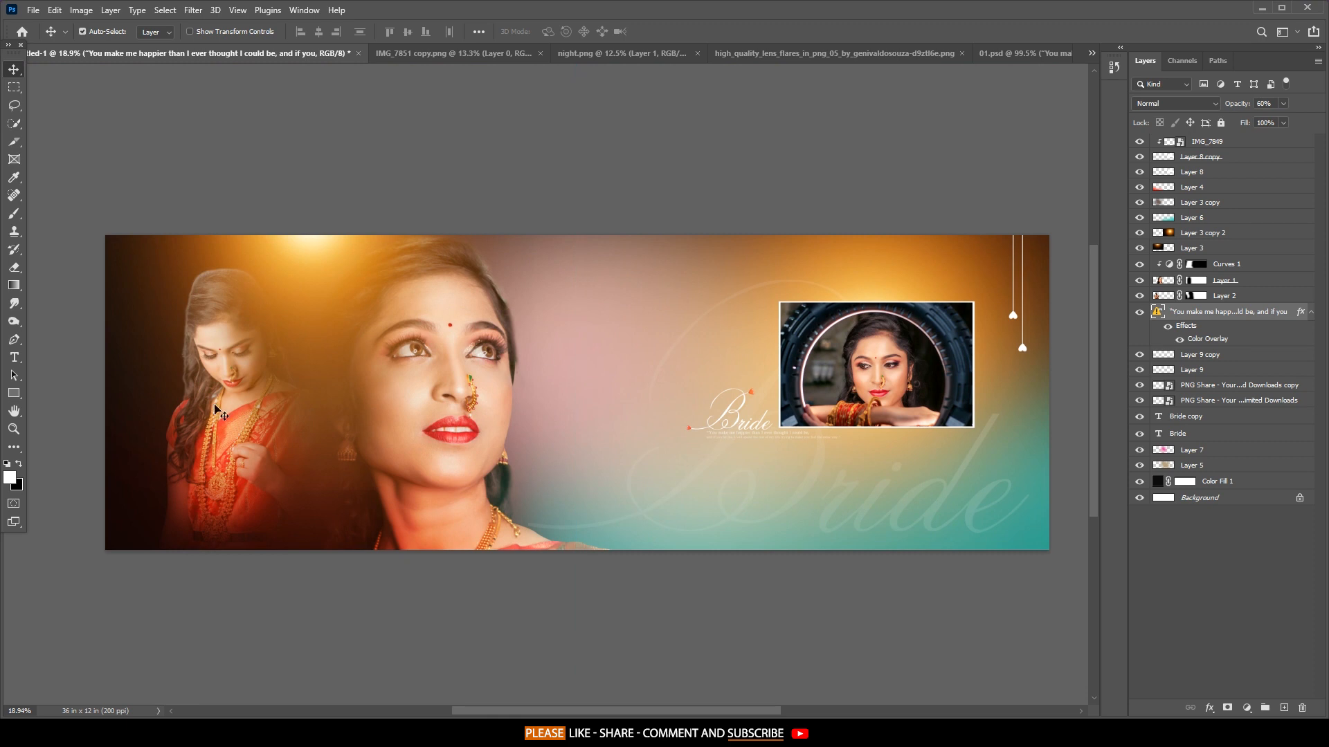
left_click(1170, 238)
key("ctrl+t")
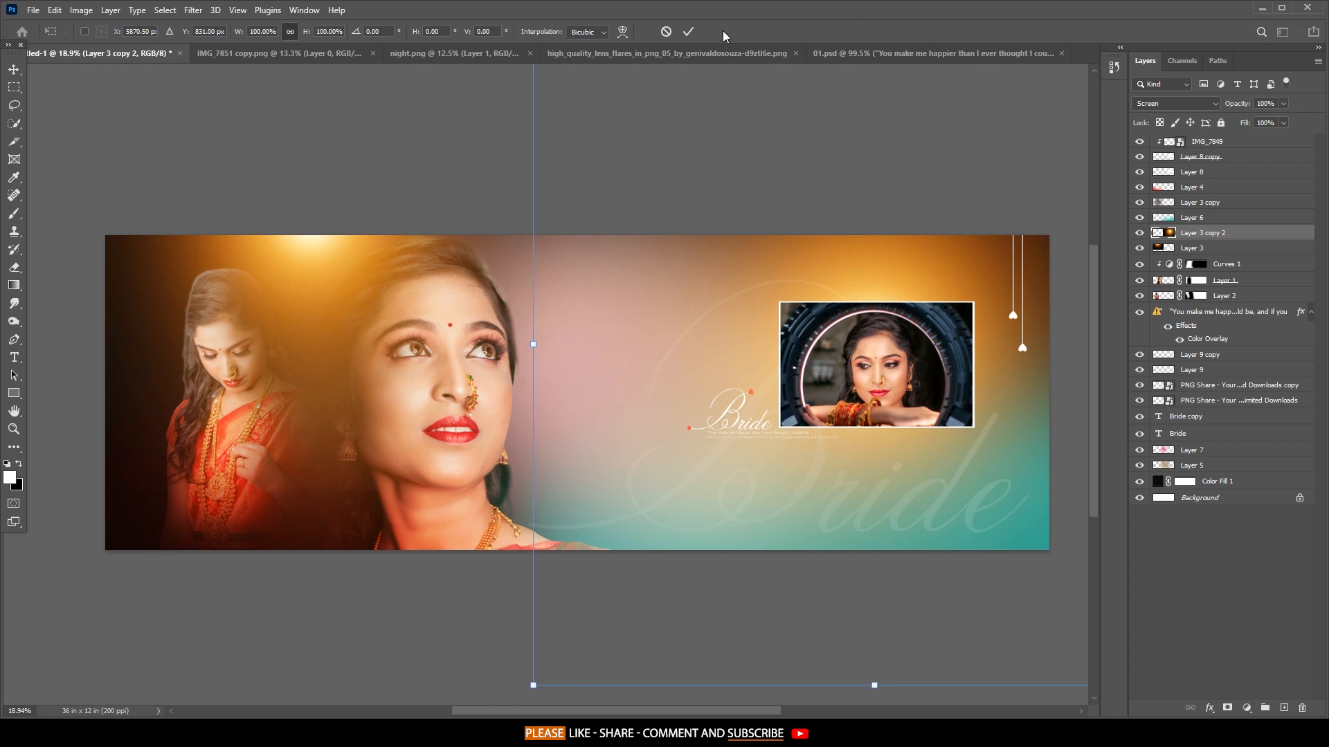
left_click(668, 33)
Enlarge and reposition the Layer 3 light glow so it spreads further down over the two large portraits.
left_click(1199, 250)
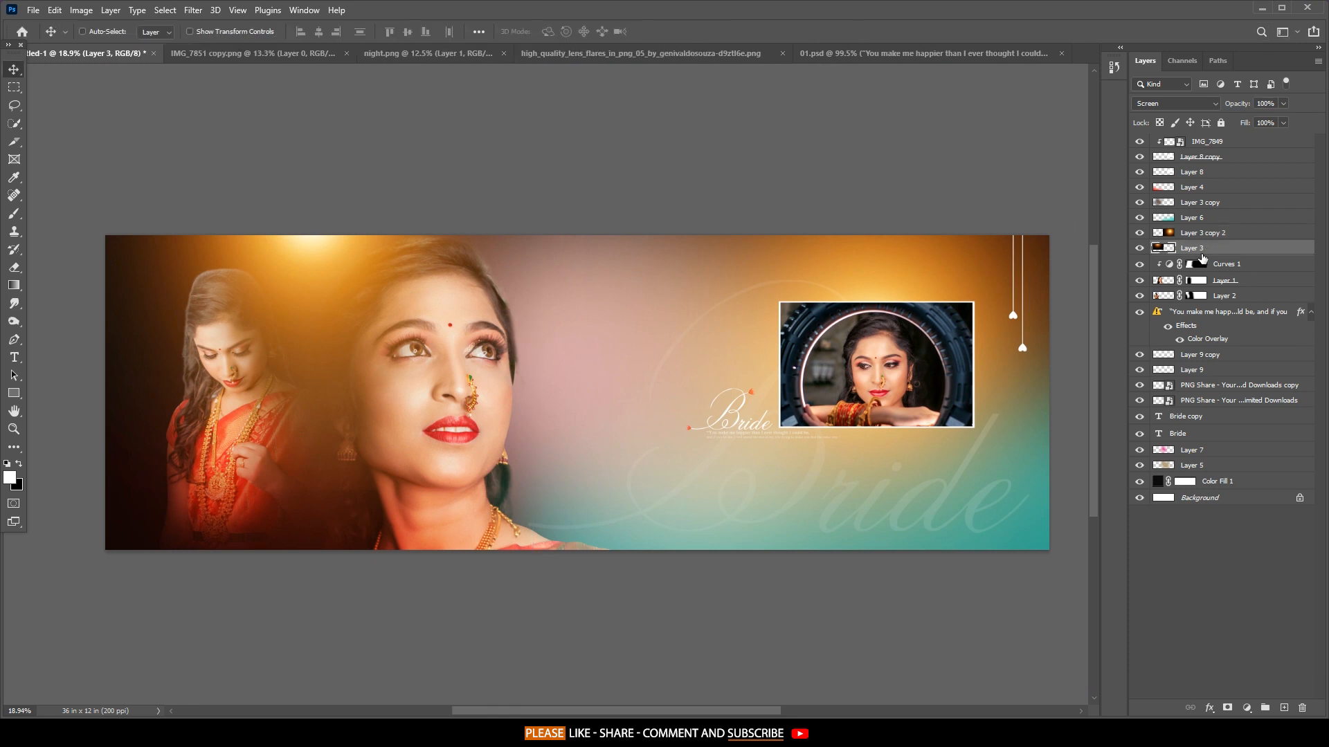
key("ctrl+t")
left_click_drag(318, 490, 318, 573)
left_click_drag(393, 479, 393, 429)
left_click_drag(314, 524, 326, 564)
left_click_drag(371, 487, 371, 512)
left_click_drag(311, 557, 353, 552)
key("Return")
left_click_drag(727, 392, 687, 384)
Add a Levels adjustment above all layers, raising the black input slightly past 10 and lowering the white input to 245.
left_click(1229, 147)
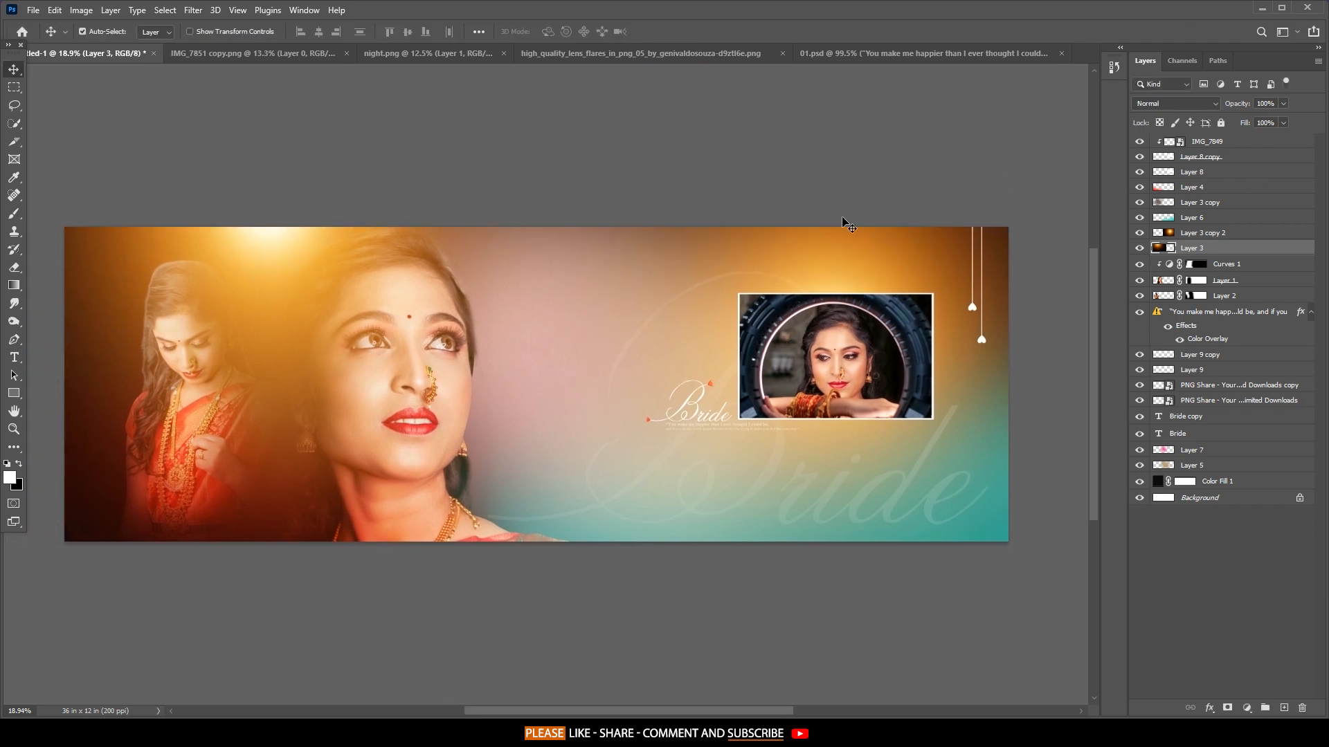
left_click(1246, 708)
left_click(1245, 513)
left_click_drag(796, 276, 801, 275)
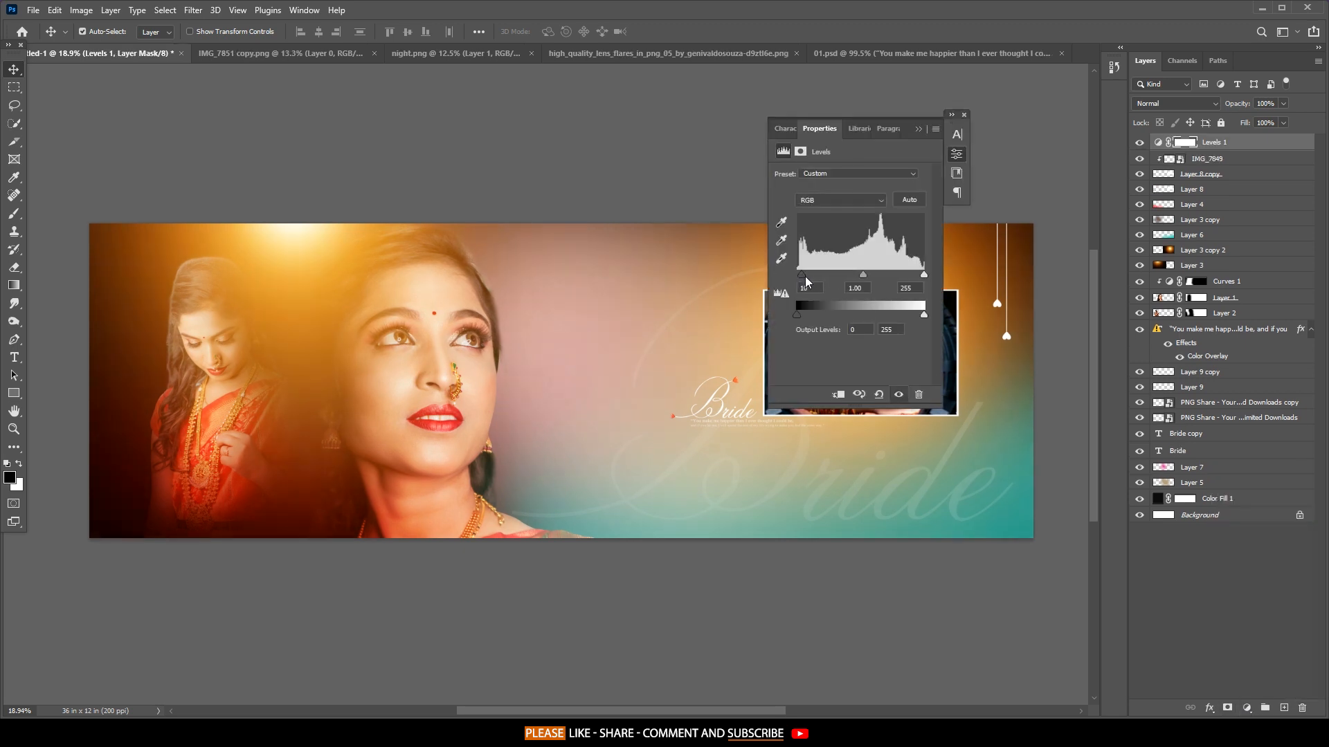
left_click_drag(923, 274, 920, 273)
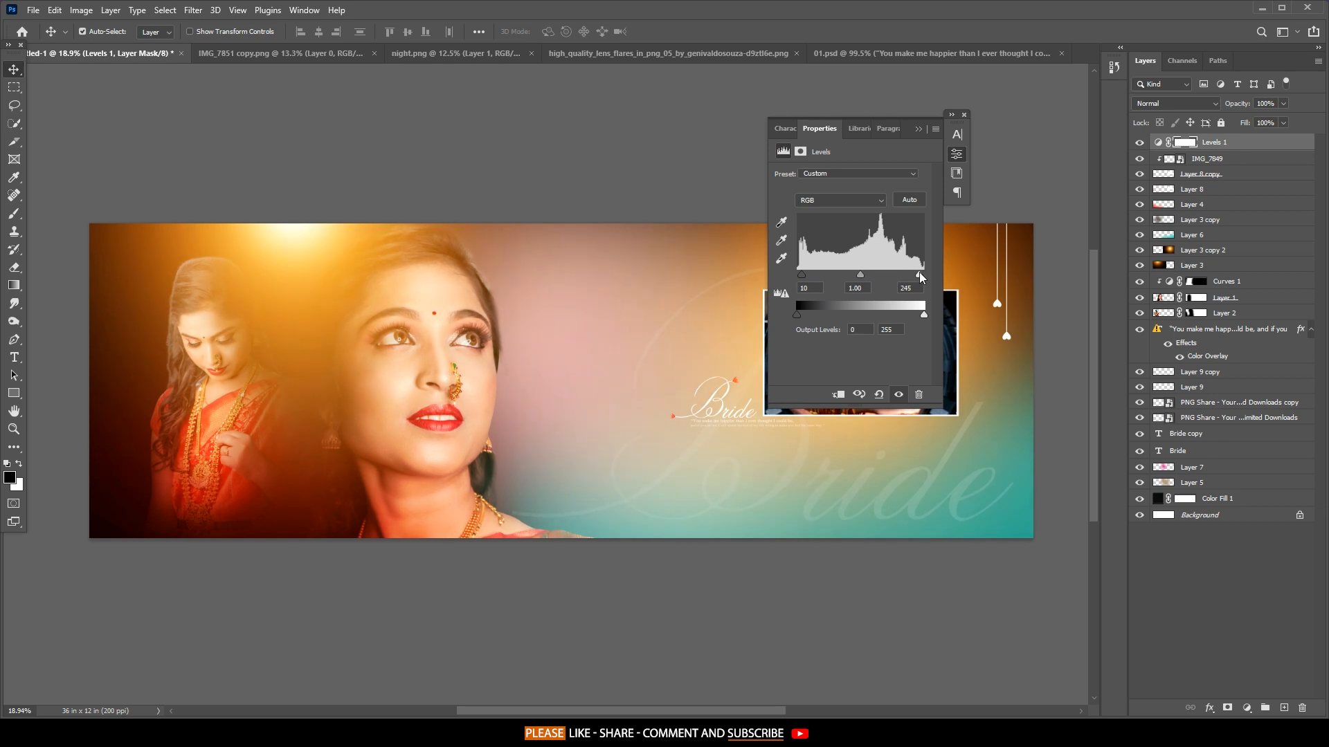
left_click_drag(801, 275, 803, 275)
left_click(923, 131)
Compare the album sheet with and without the Levels adjustment.
left_click(1139, 142)
left_click(1140, 143)
left_click(1140, 142)
left_click(1140, 142)
left_click(1140, 142)
left_click(1140, 142)
left_click(1140, 142)
left_click(1140, 143)
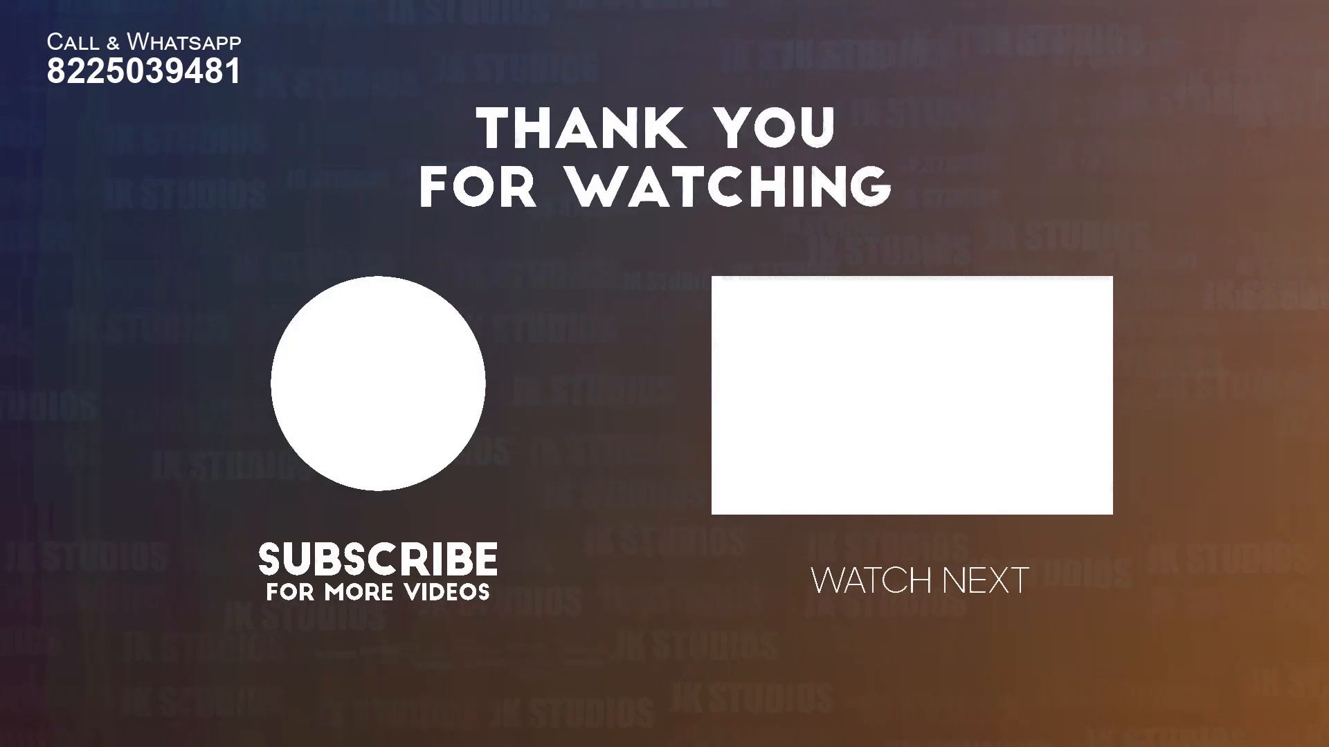